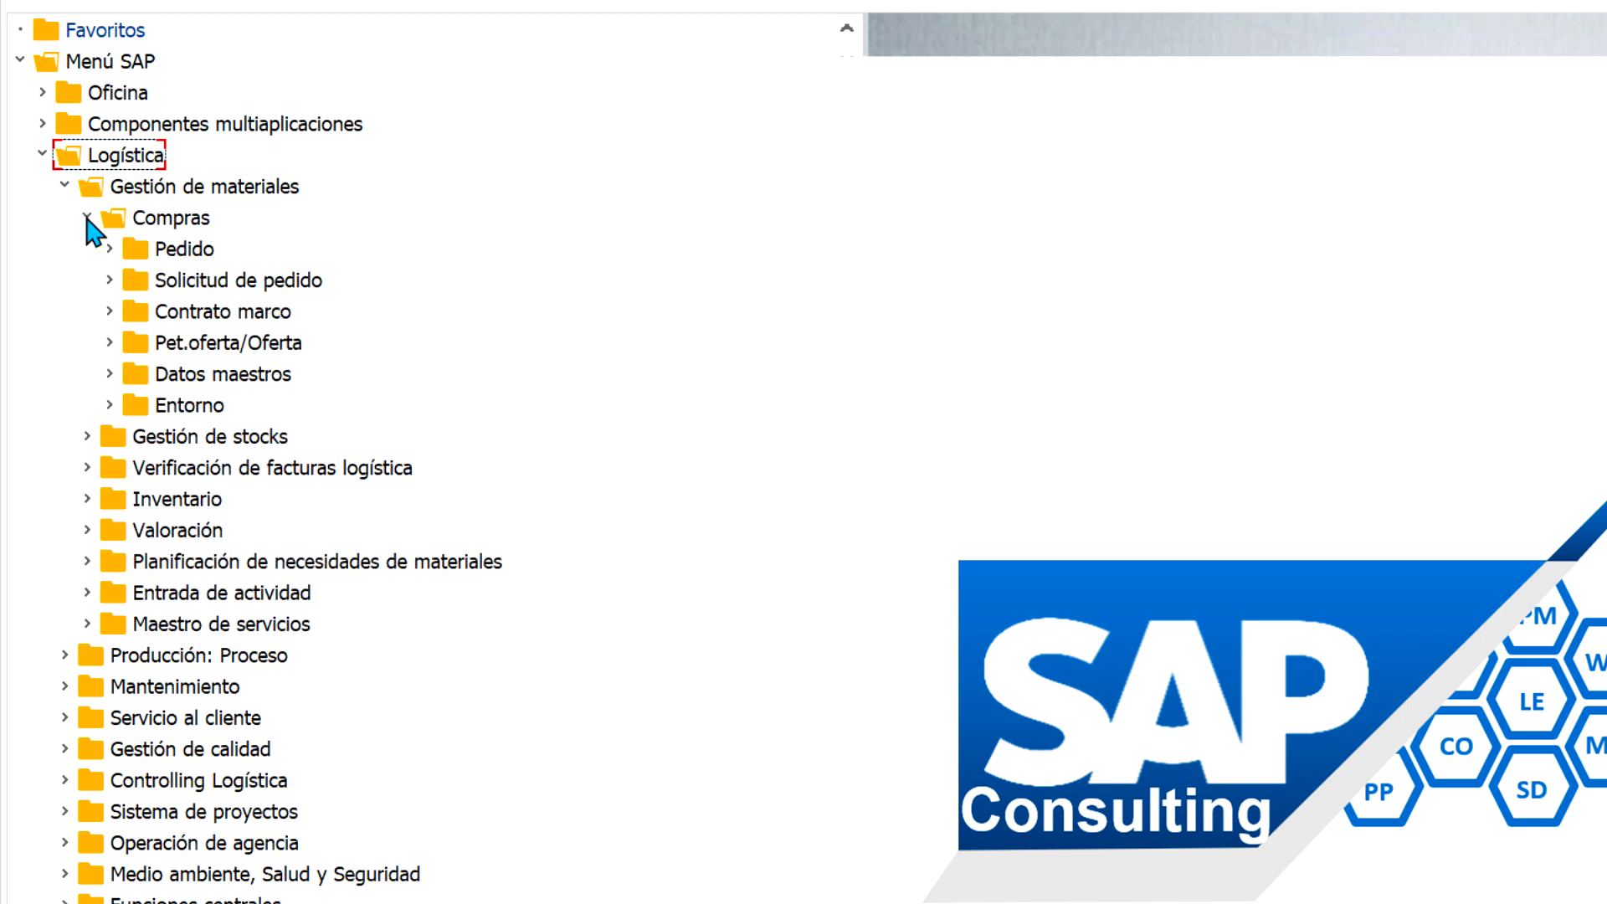
Open the MIGO goods receipt transaction from the follow-on functions of purchase orders (Pedido, Funciones siguientes)
{"action": "left_click", "coordinate": [108, 248]}
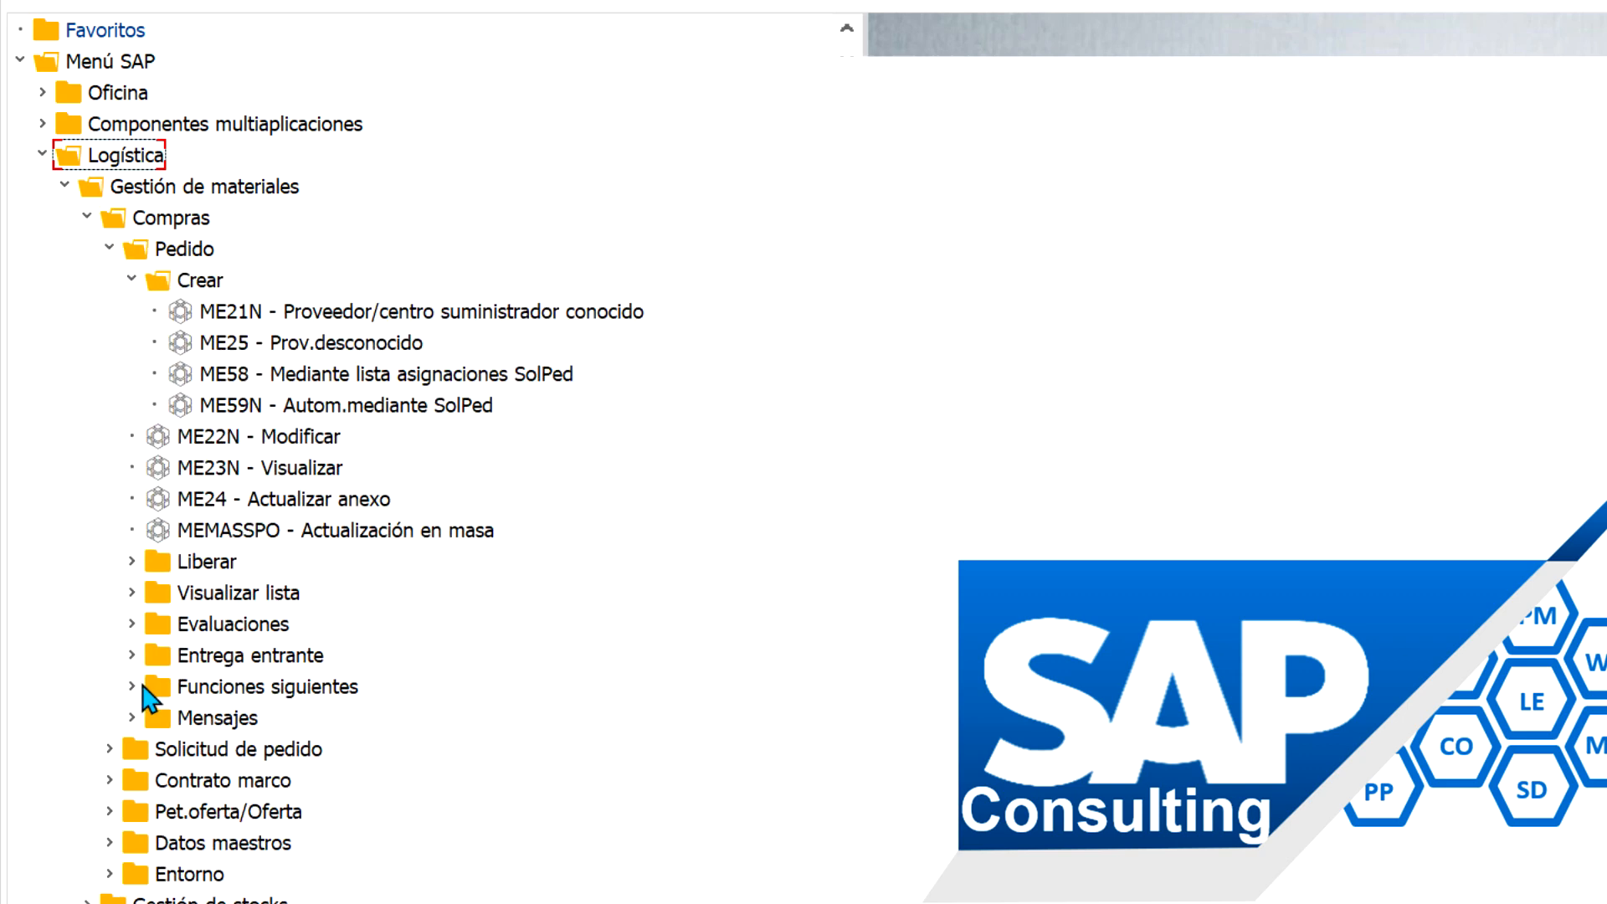
{"action": "left_click", "coordinate": [131, 687]}
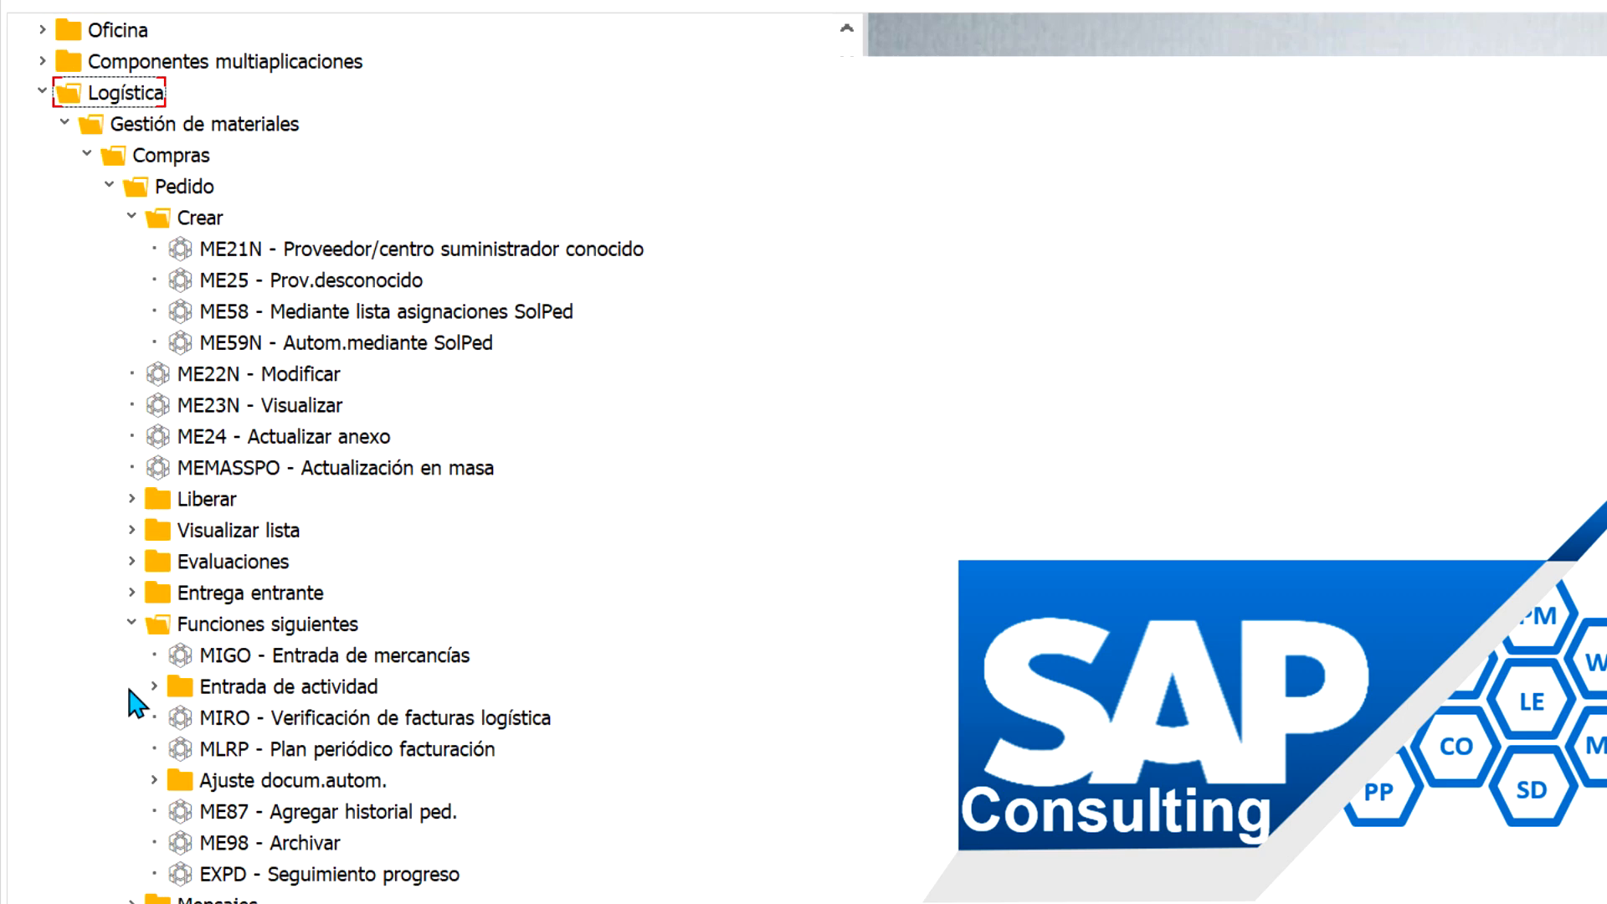
{"action": "double_click", "coordinate": [279, 661]}
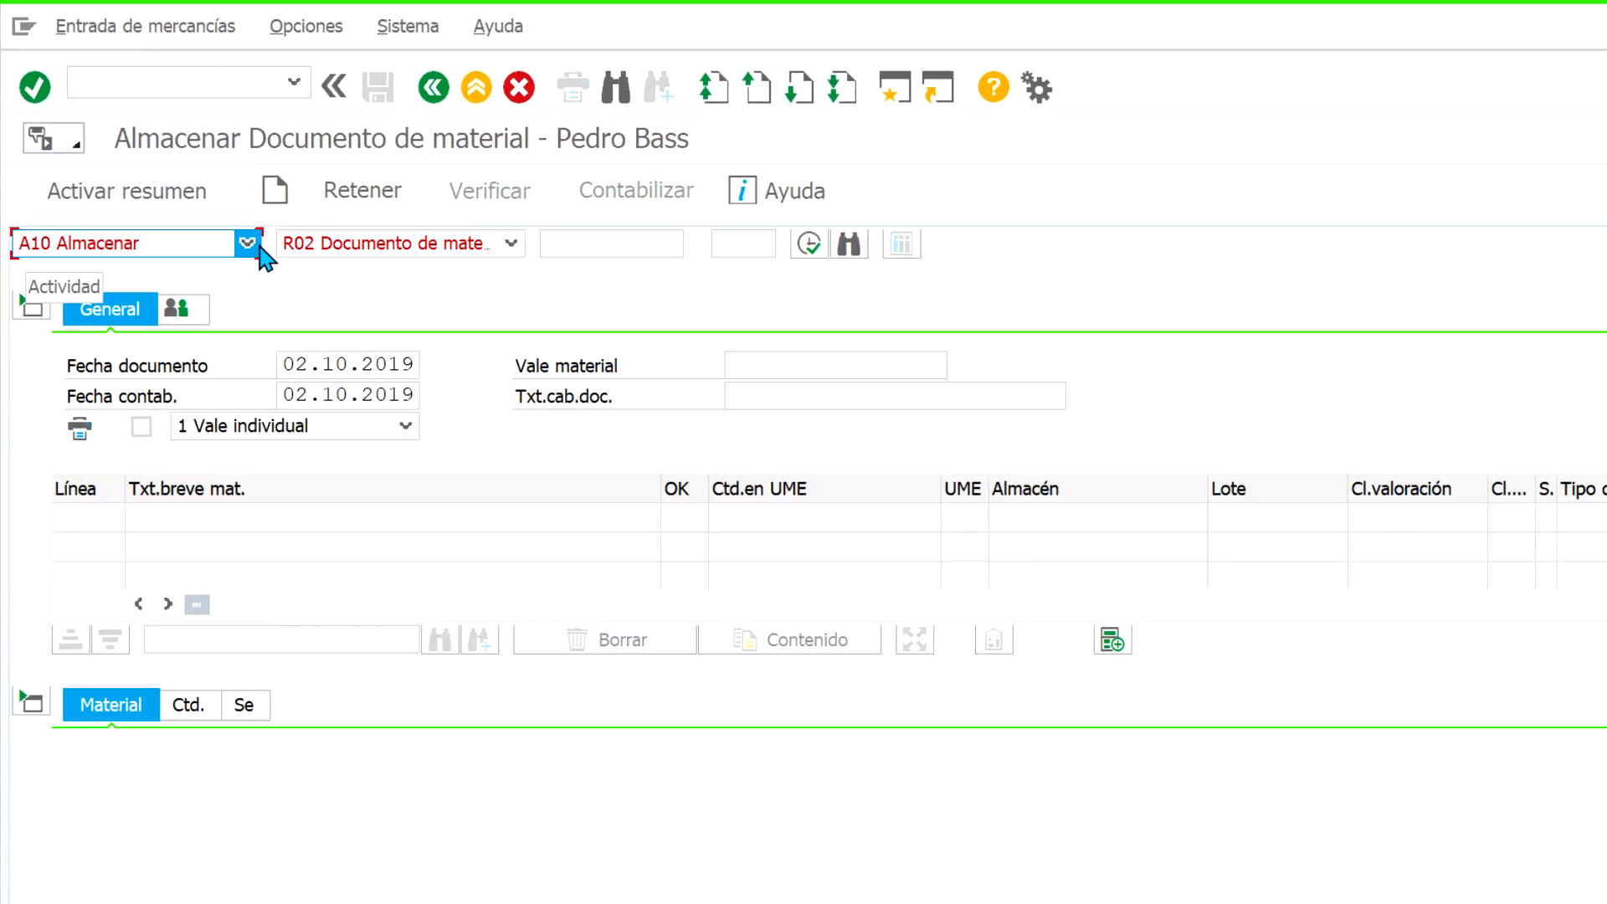
Set the activity to A08 Traspaso and the reference document to R10 Otros
{"action": "left_click", "coordinate": [251, 244]}
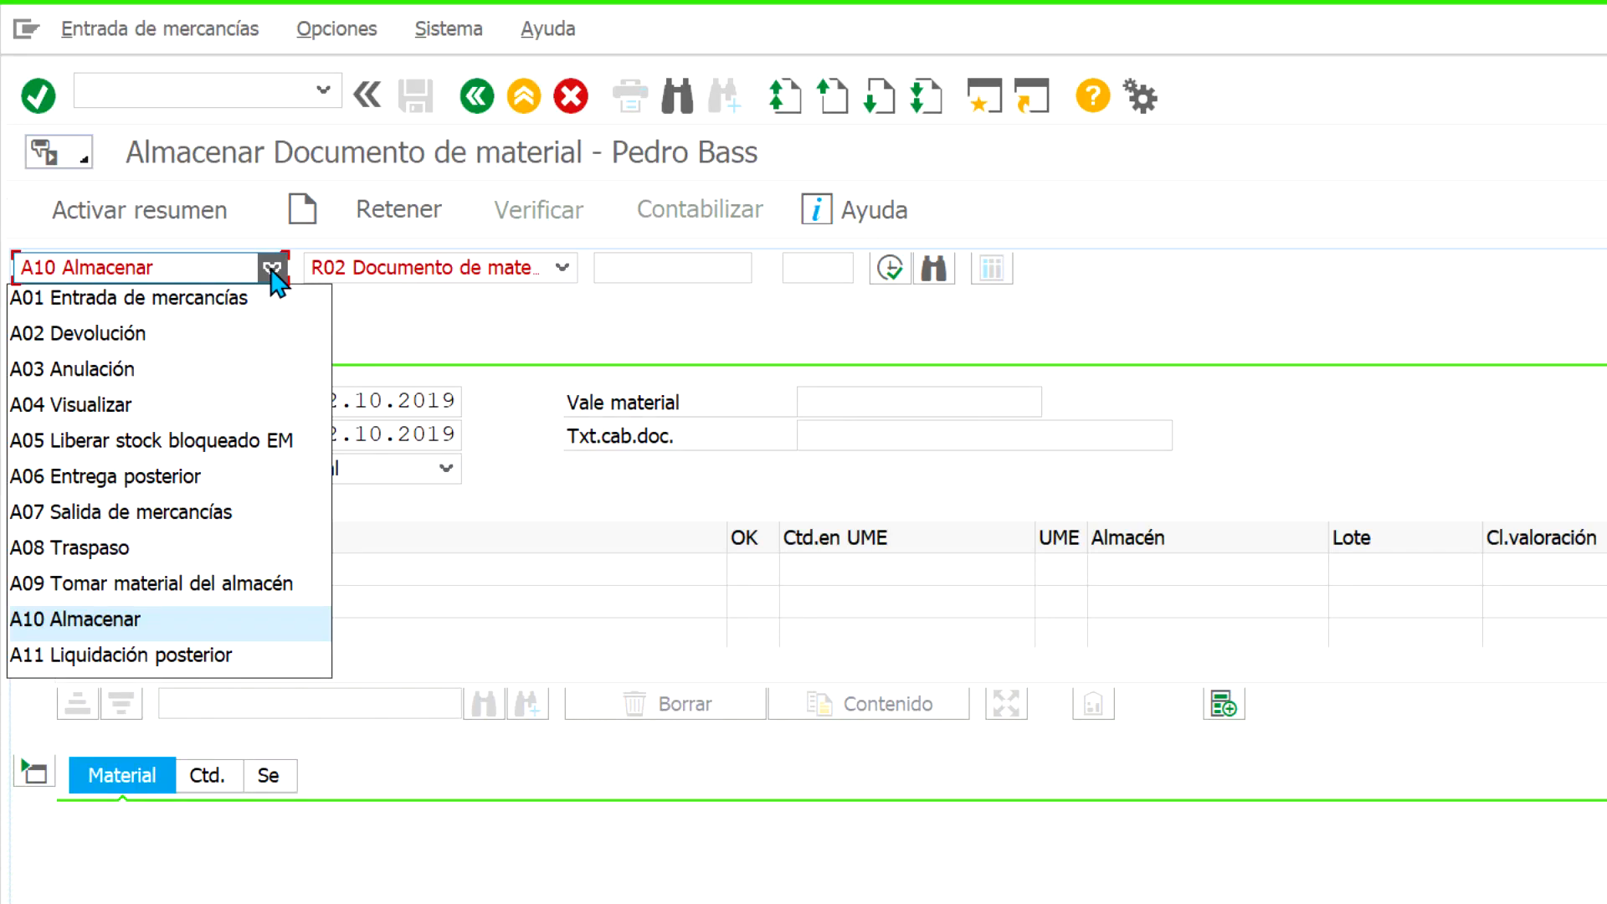
{"action": "left_click", "coordinate": [193, 549]}
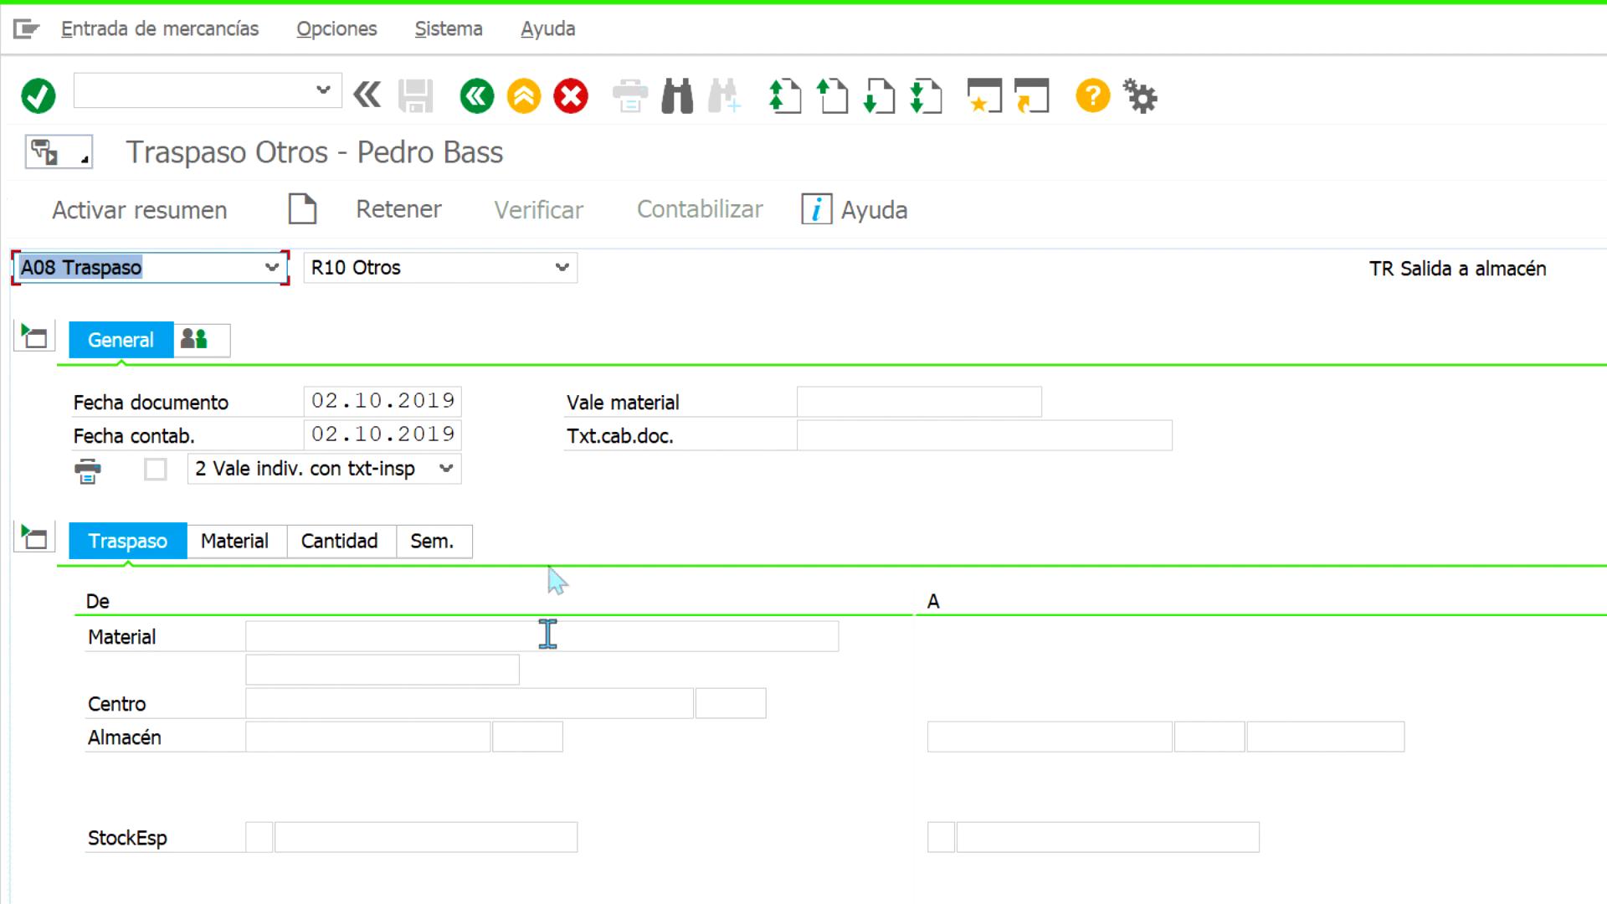
{"action": "left_click", "coordinate": [438, 272]}
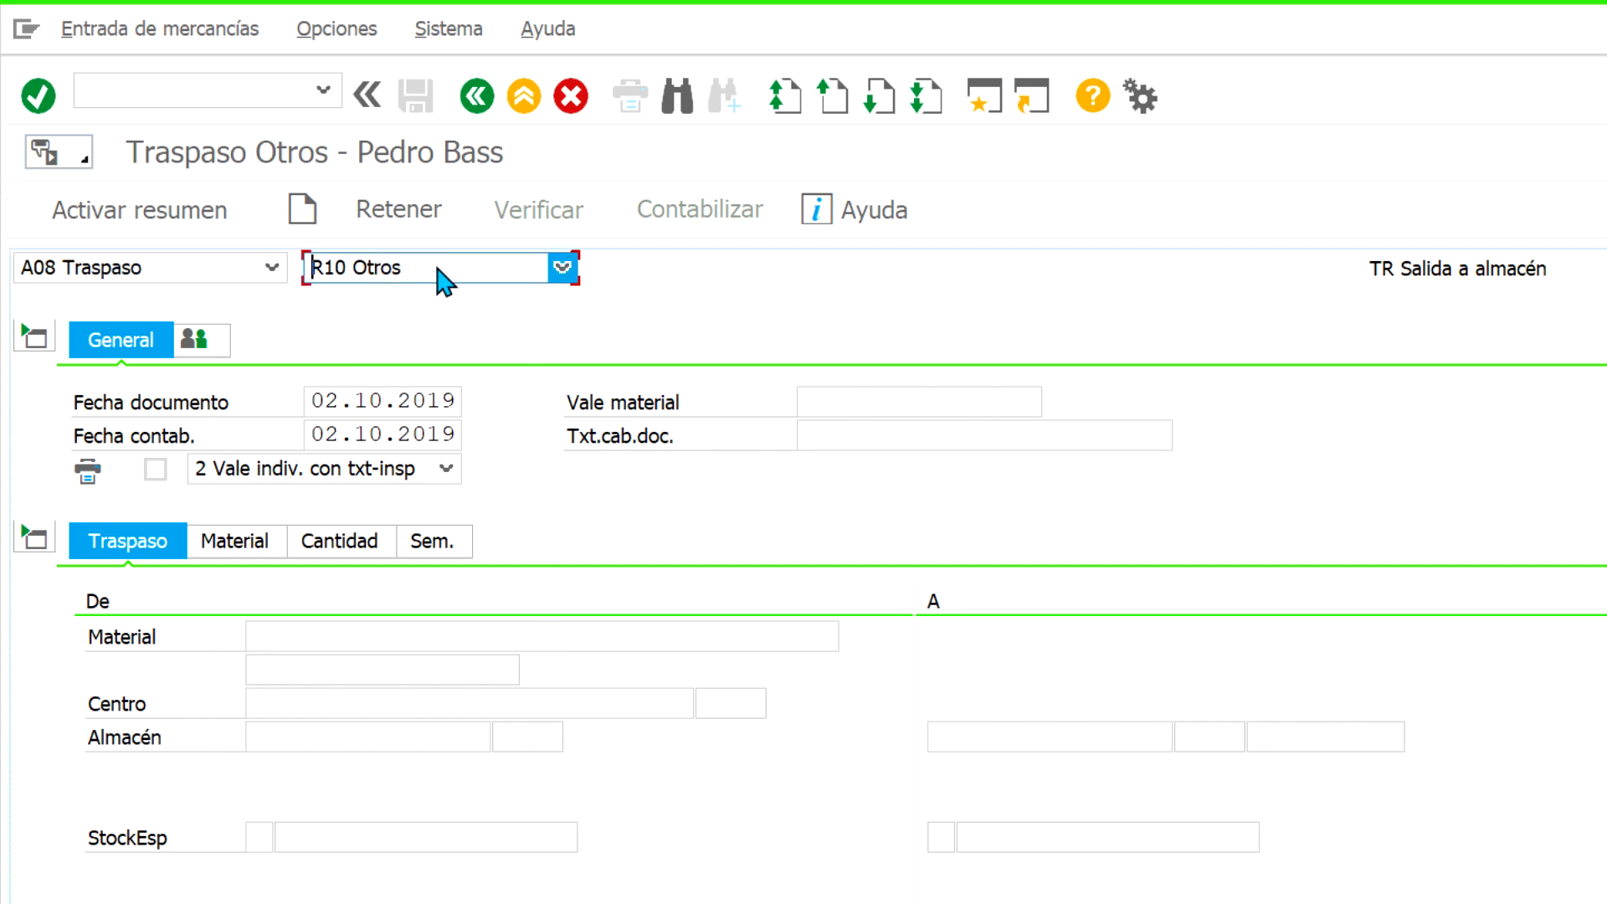
{"action": "left_click", "coordinate": [555, 268]}
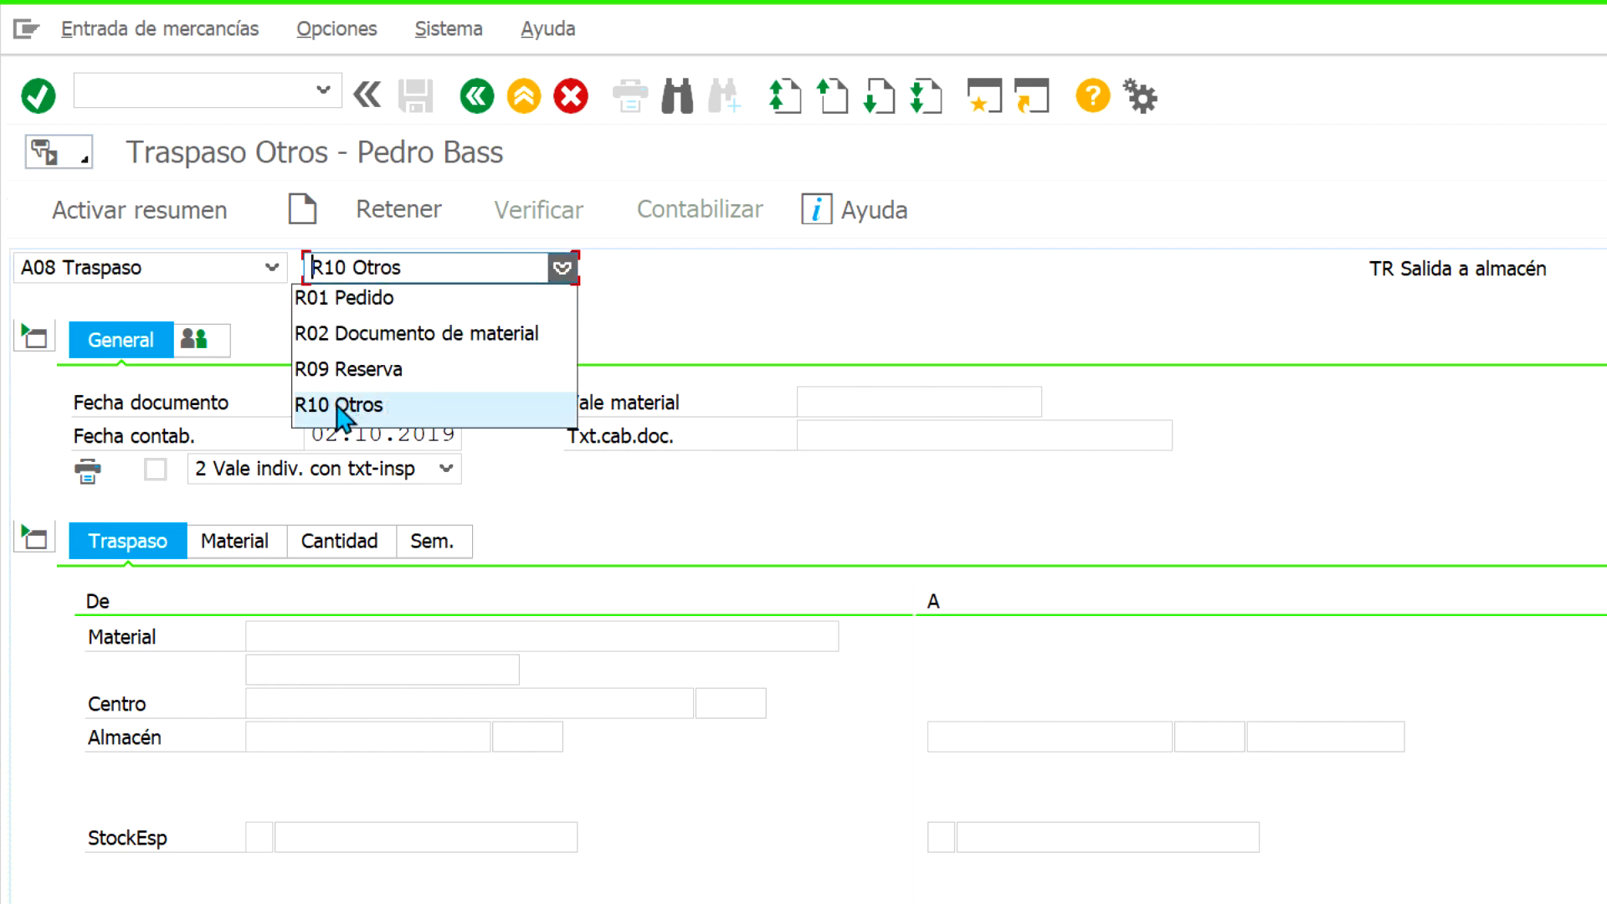
{"action": "left_click", "coordinate": [383, 405]}
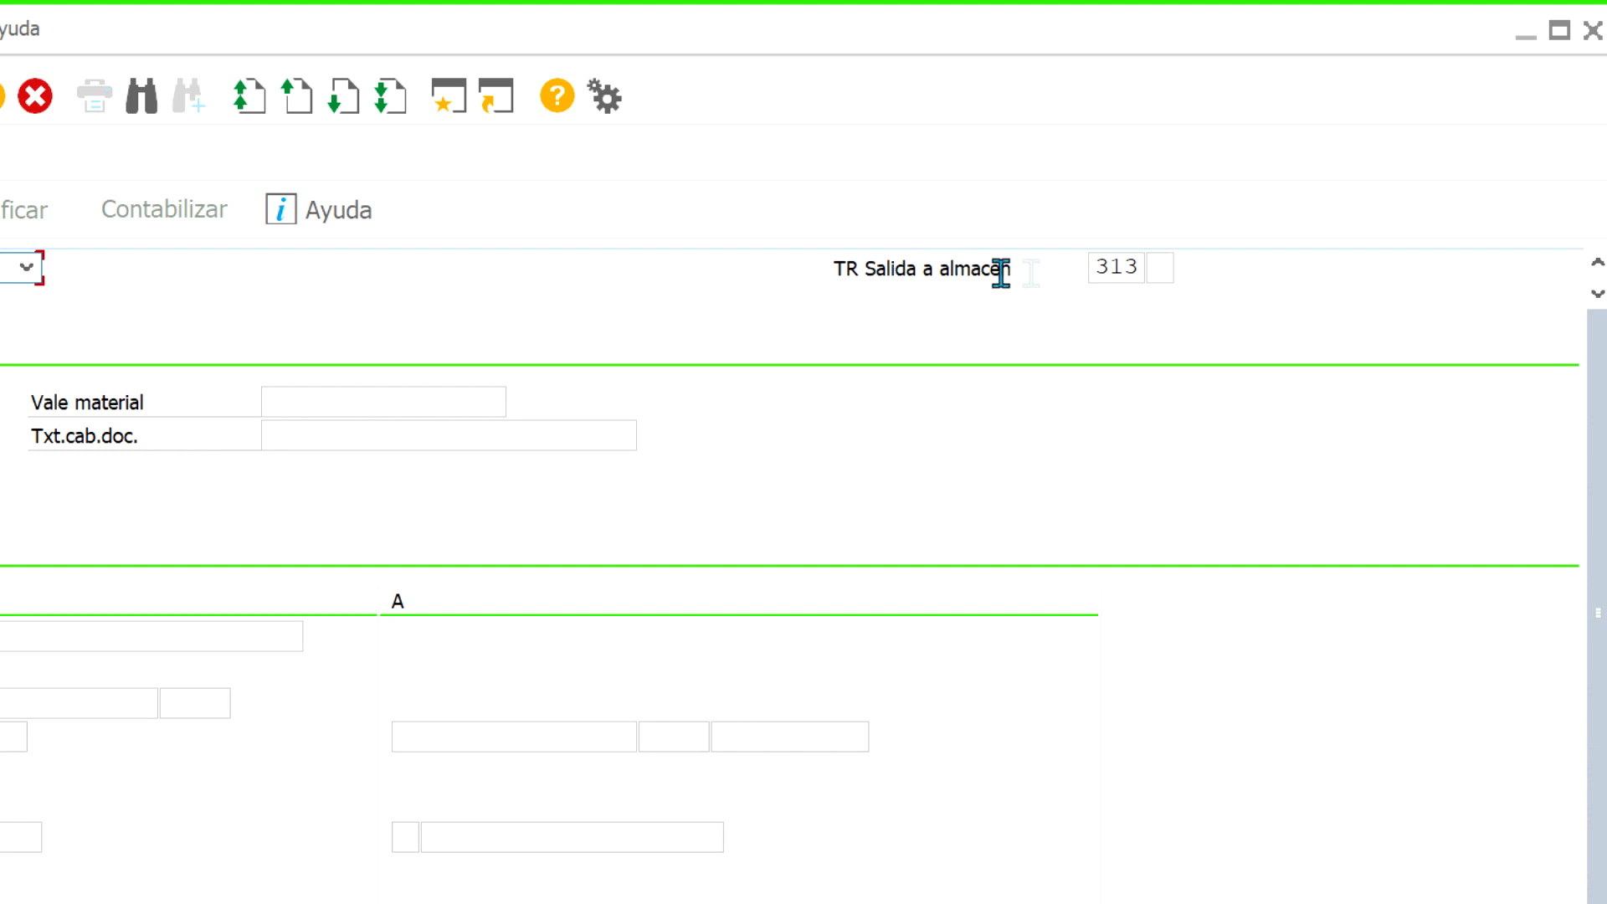
Look up movement type 313, Traslado de almacén a almacén (Salida), in the list of movement types and close the list
{"action": "left_click", "coordinate": [1097, 268]}
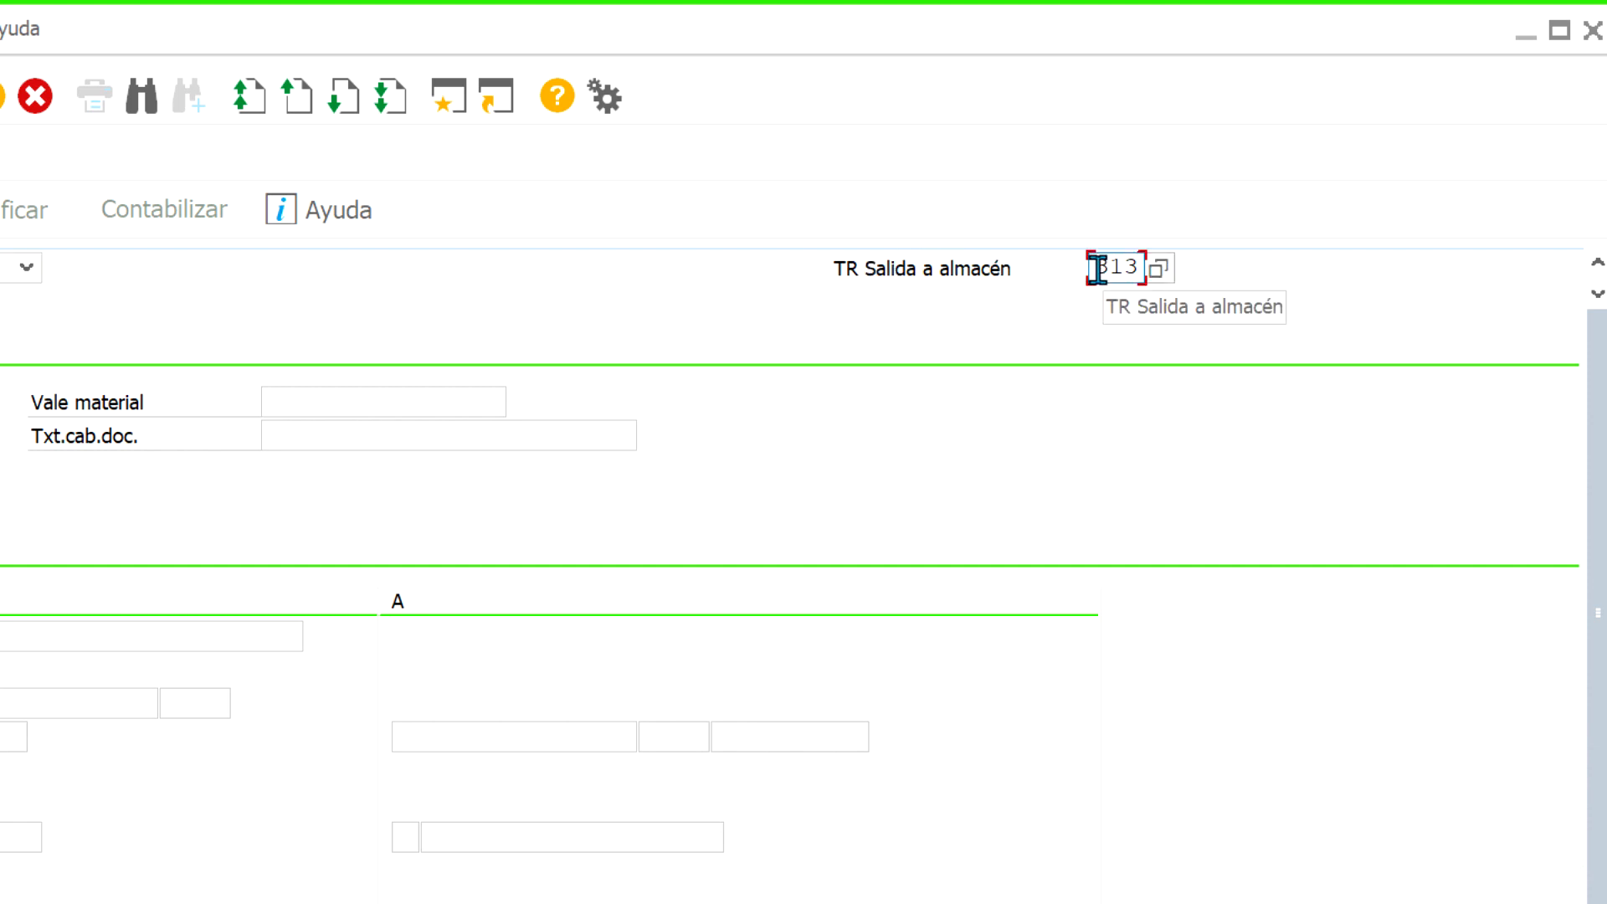
{"action": "left_click", "coordinate": [1159, 268]}
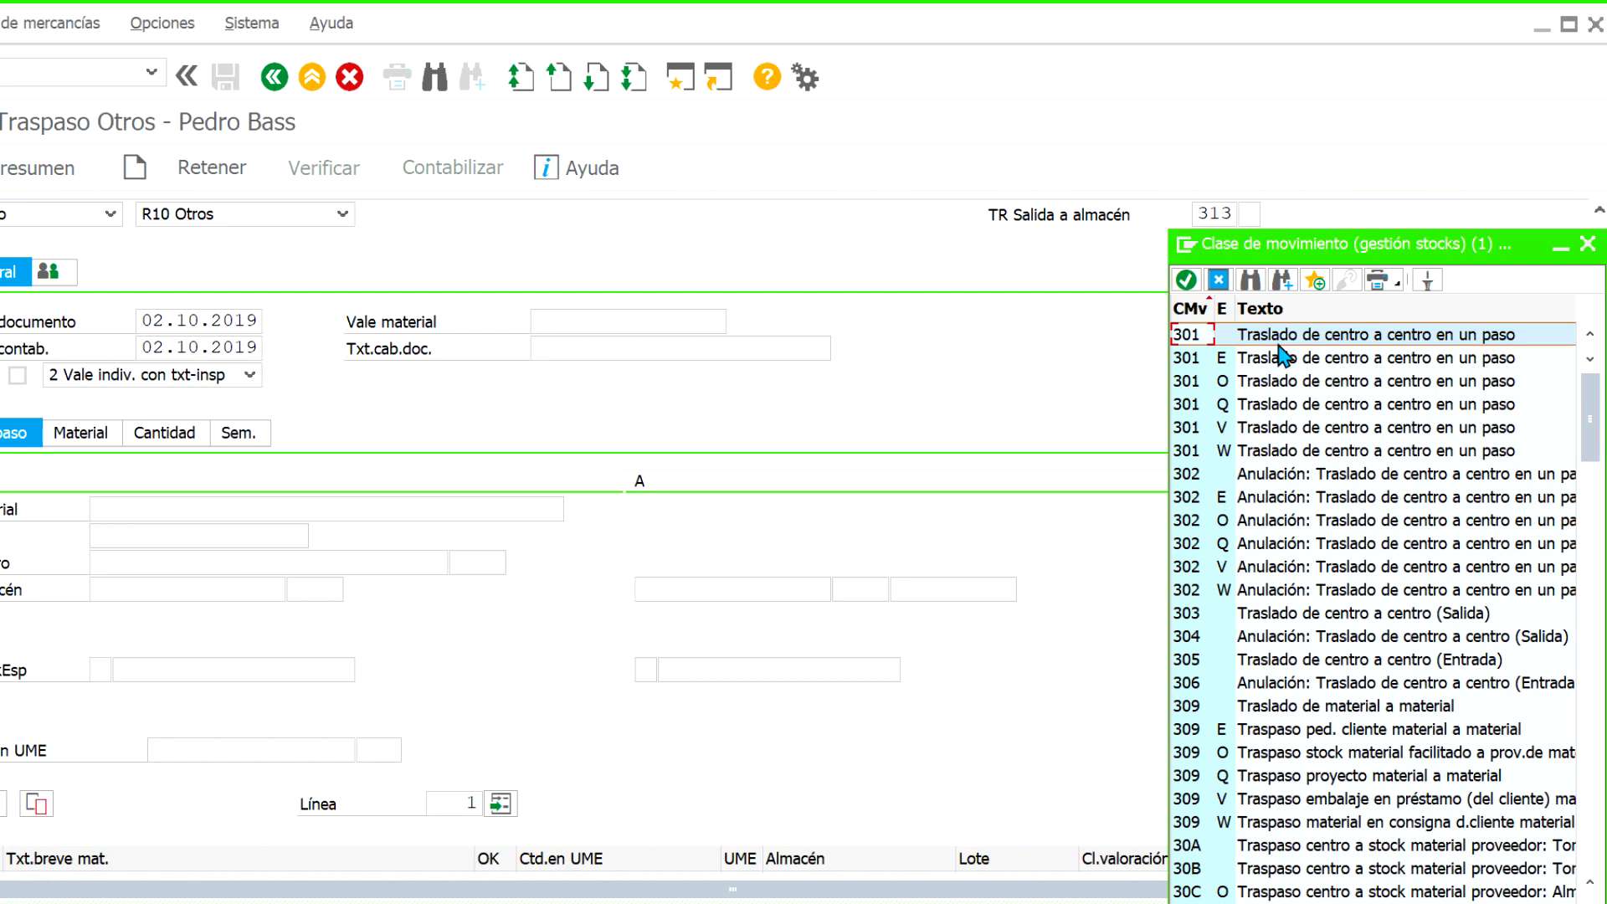
{"action": "scroll", "coordinate": [1408, 636], "scroll_direction": "down", "scroll_amount": 7}
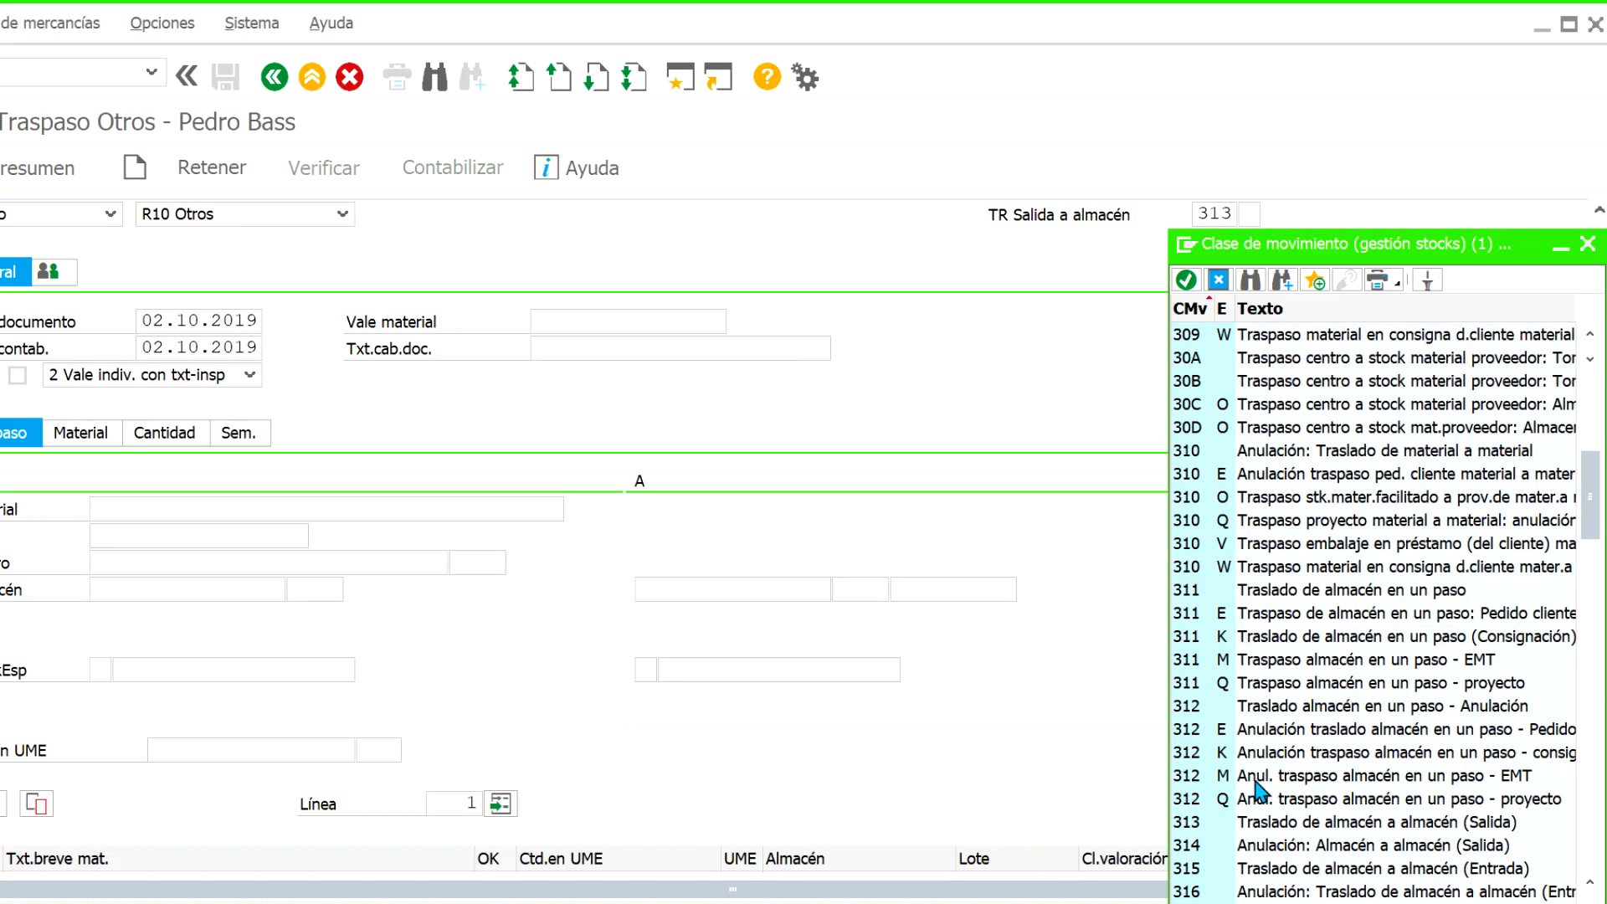
{"action": "left_click", "coordinate": [1364, 825]}
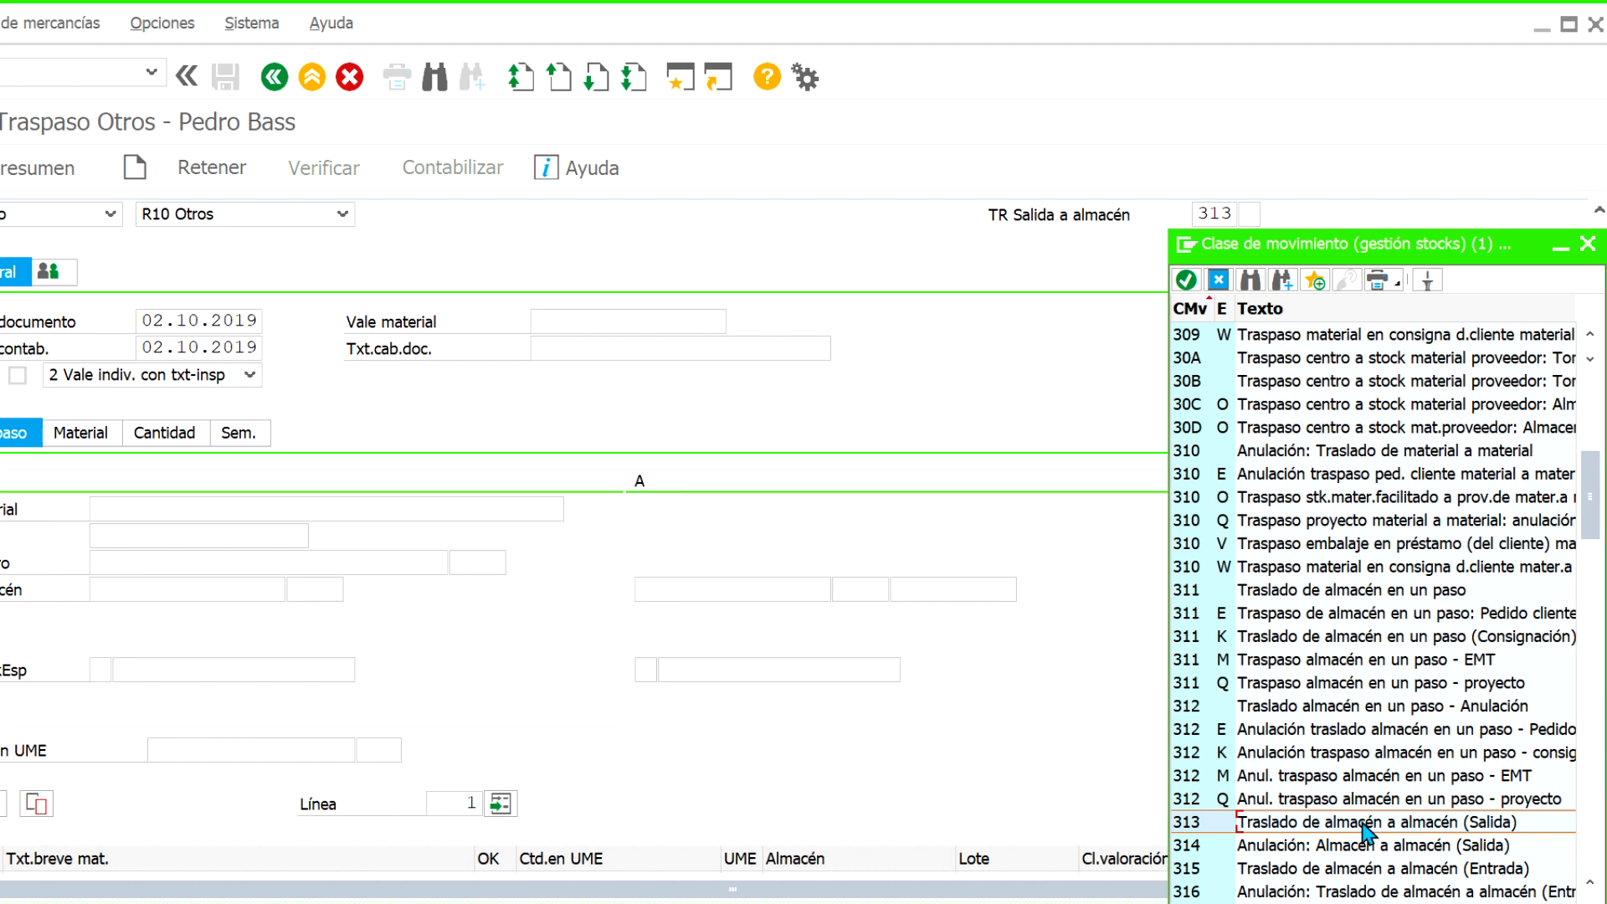
{"action": "left_click", "coordinate": [1586, 245]}
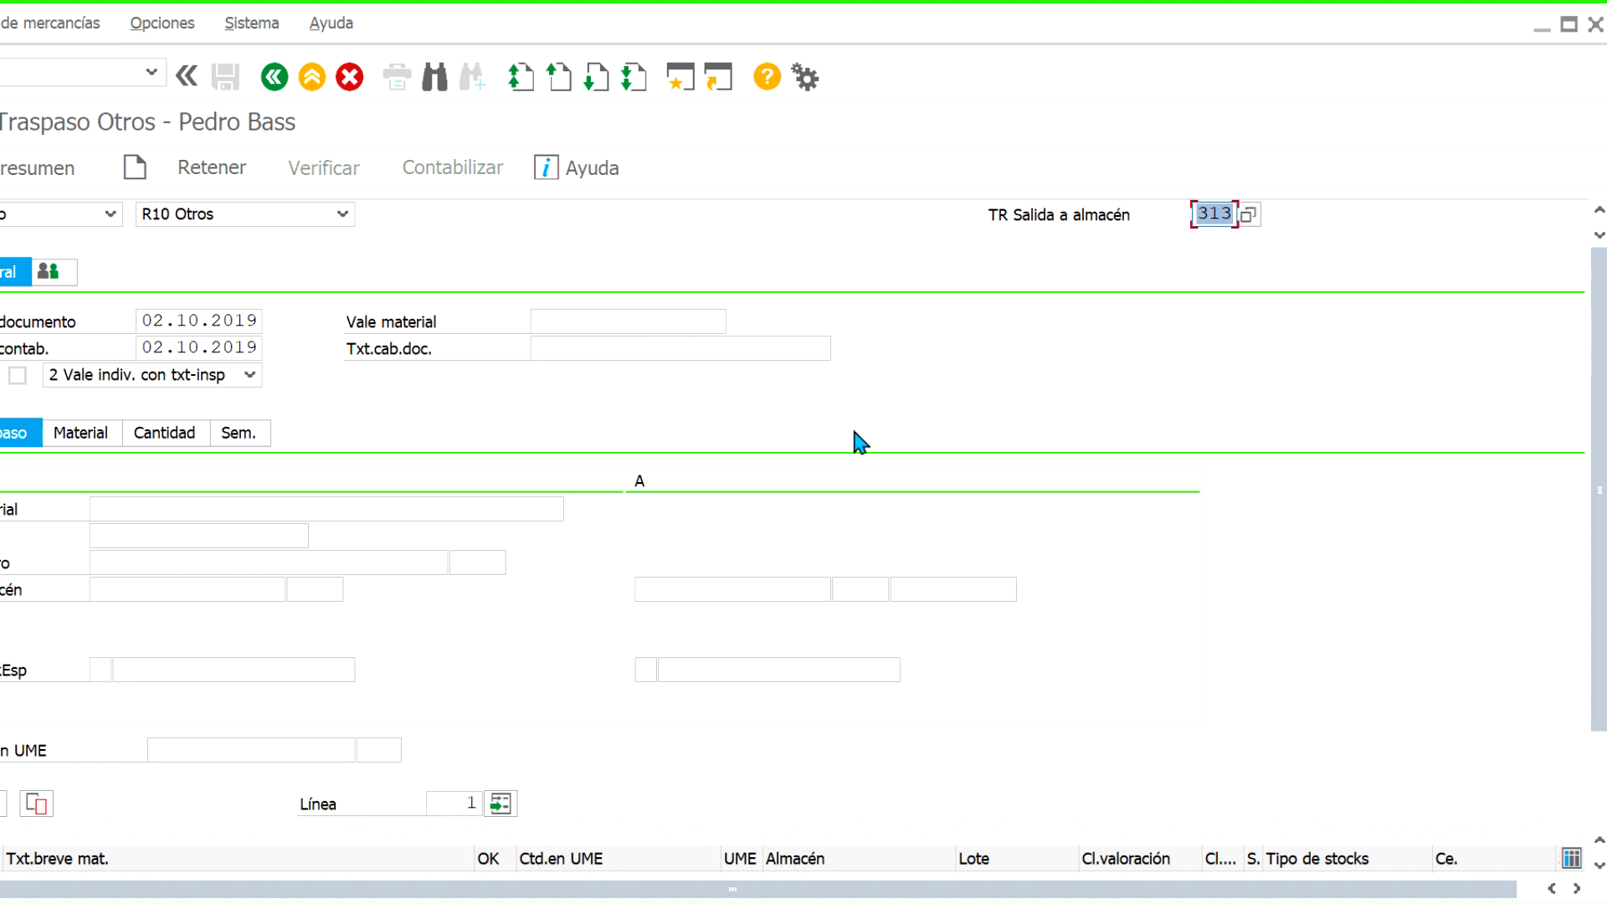
Open transaction MB52 in a new session and list the warehouse stock of material SER143
{"action": "left_click", "coordinate": [461, 508]}
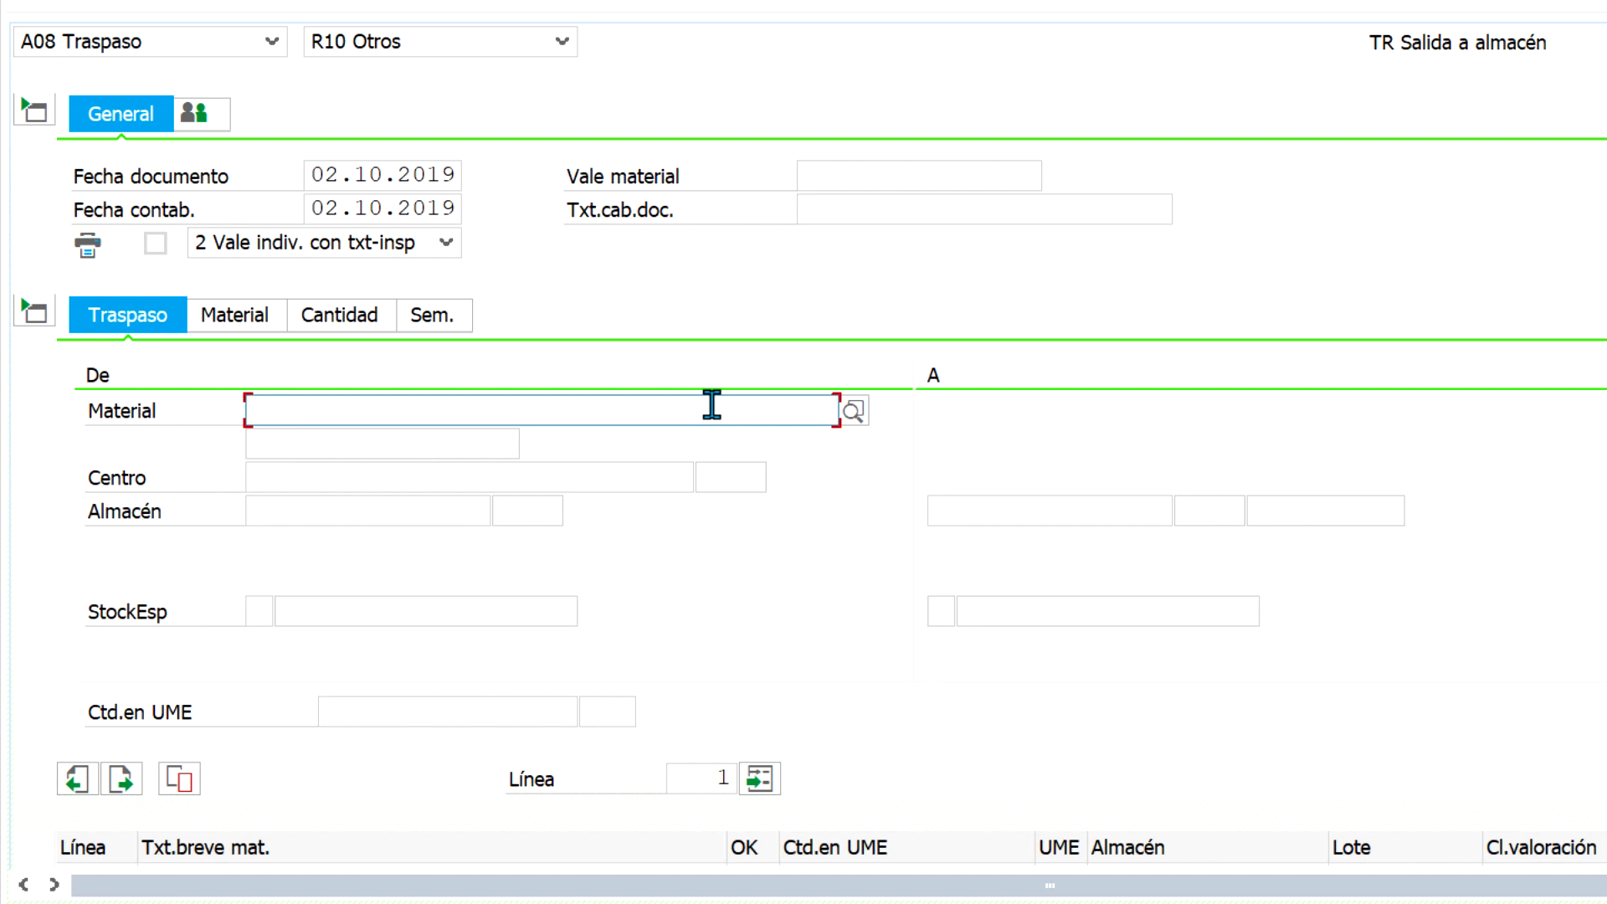
{"action": "left_click", "coordinate": [229, 93]}
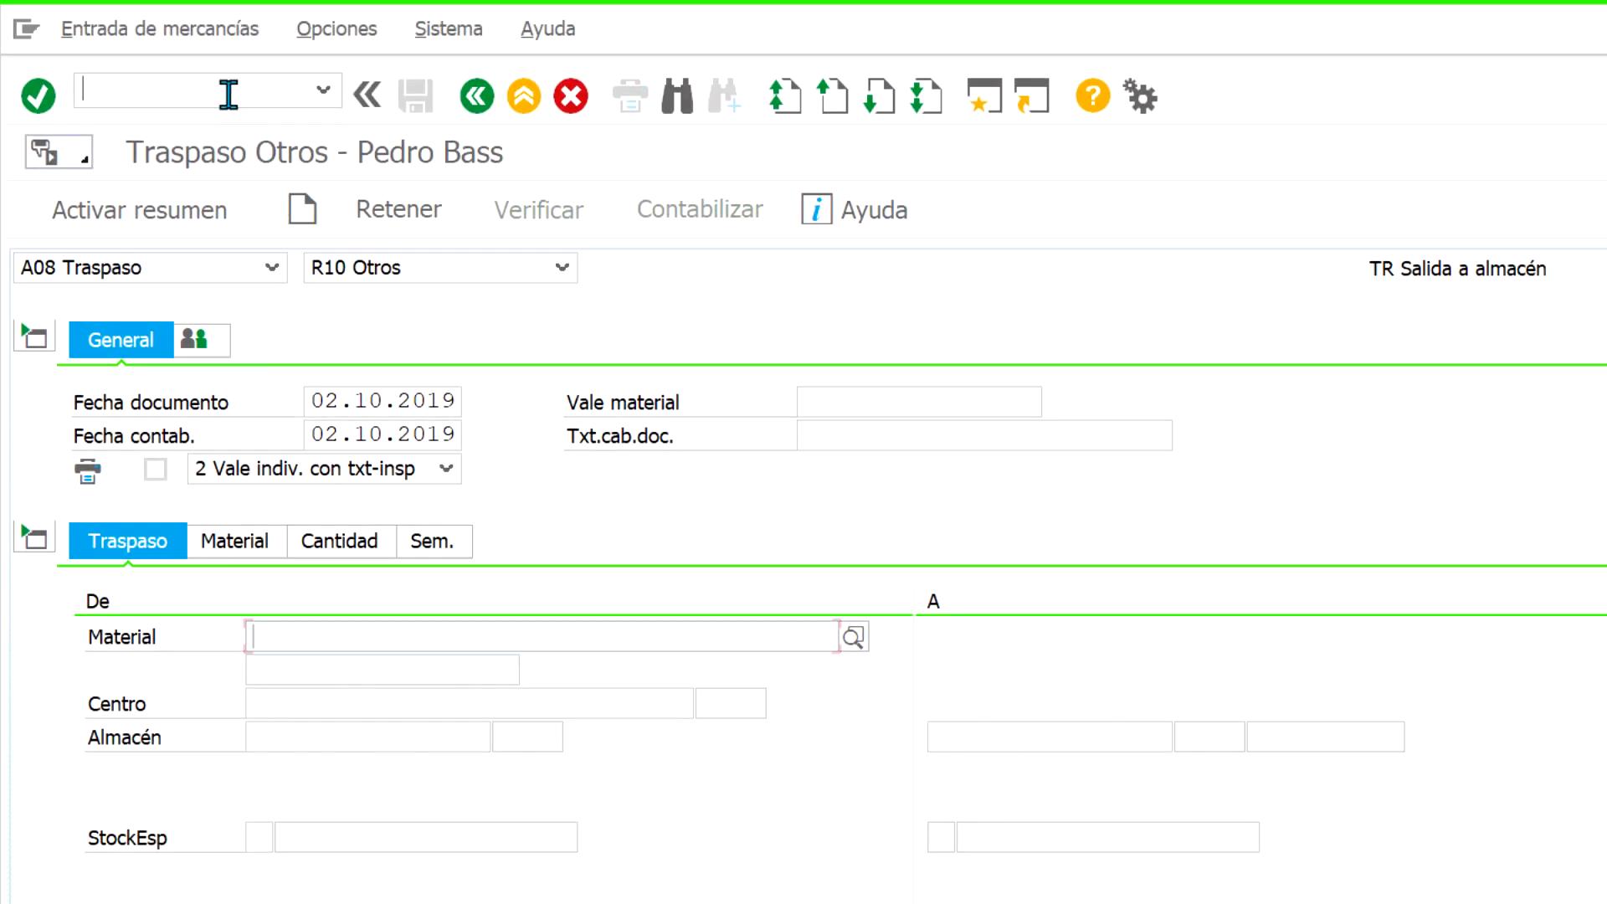
{"action": "type", "text": "/O"}
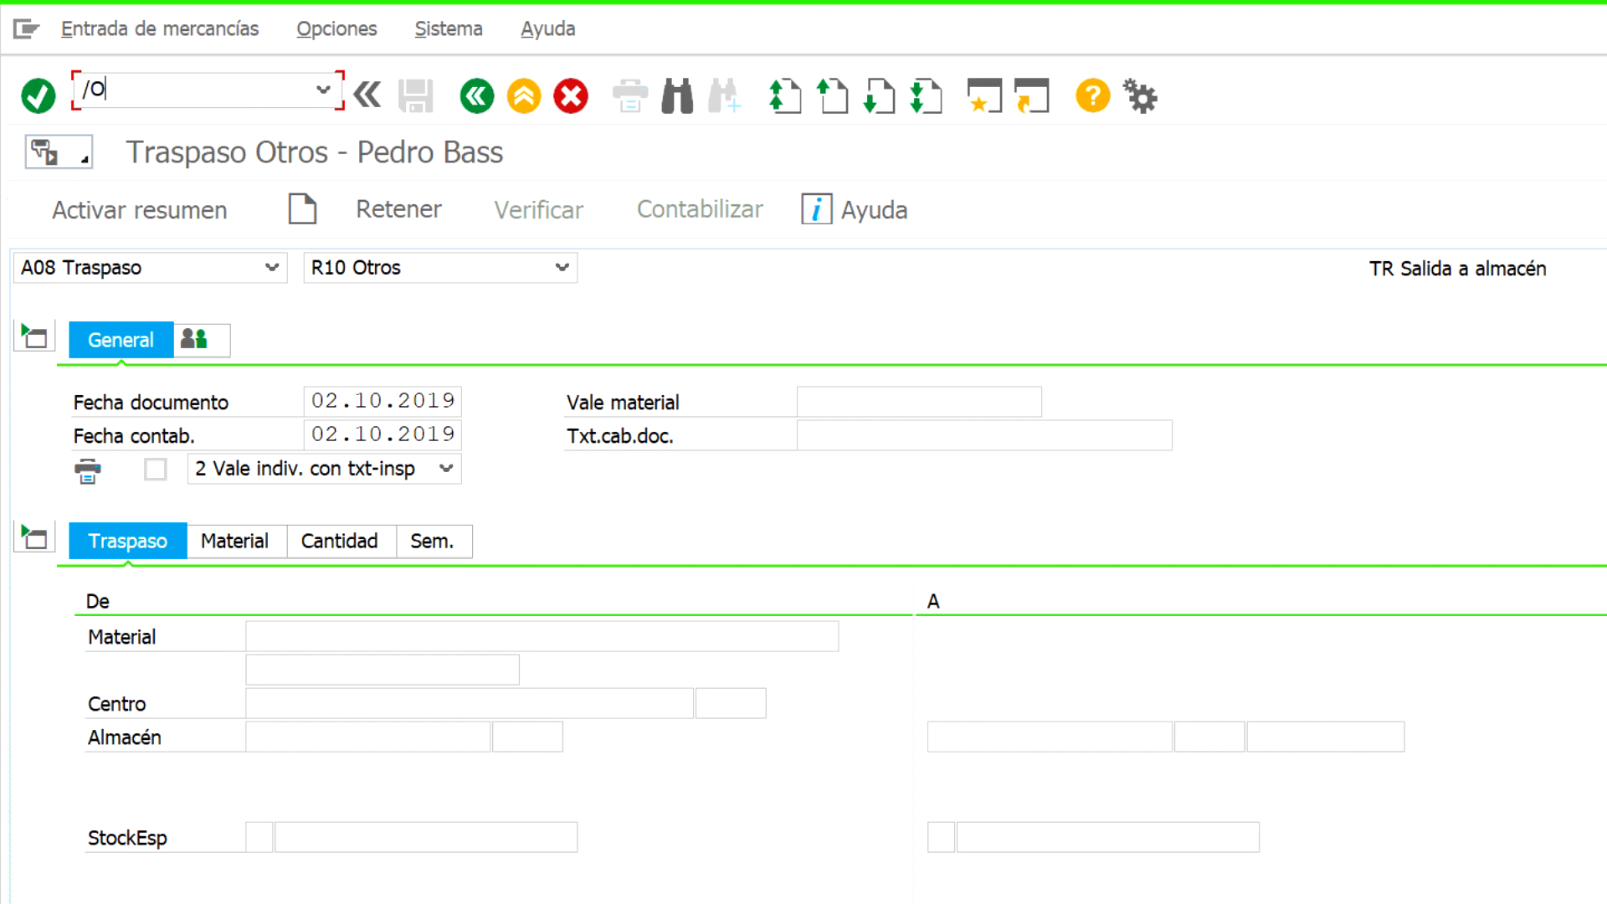
{"action": "type", "text": "MB52"}
{"action": "key", "text": "Return"}
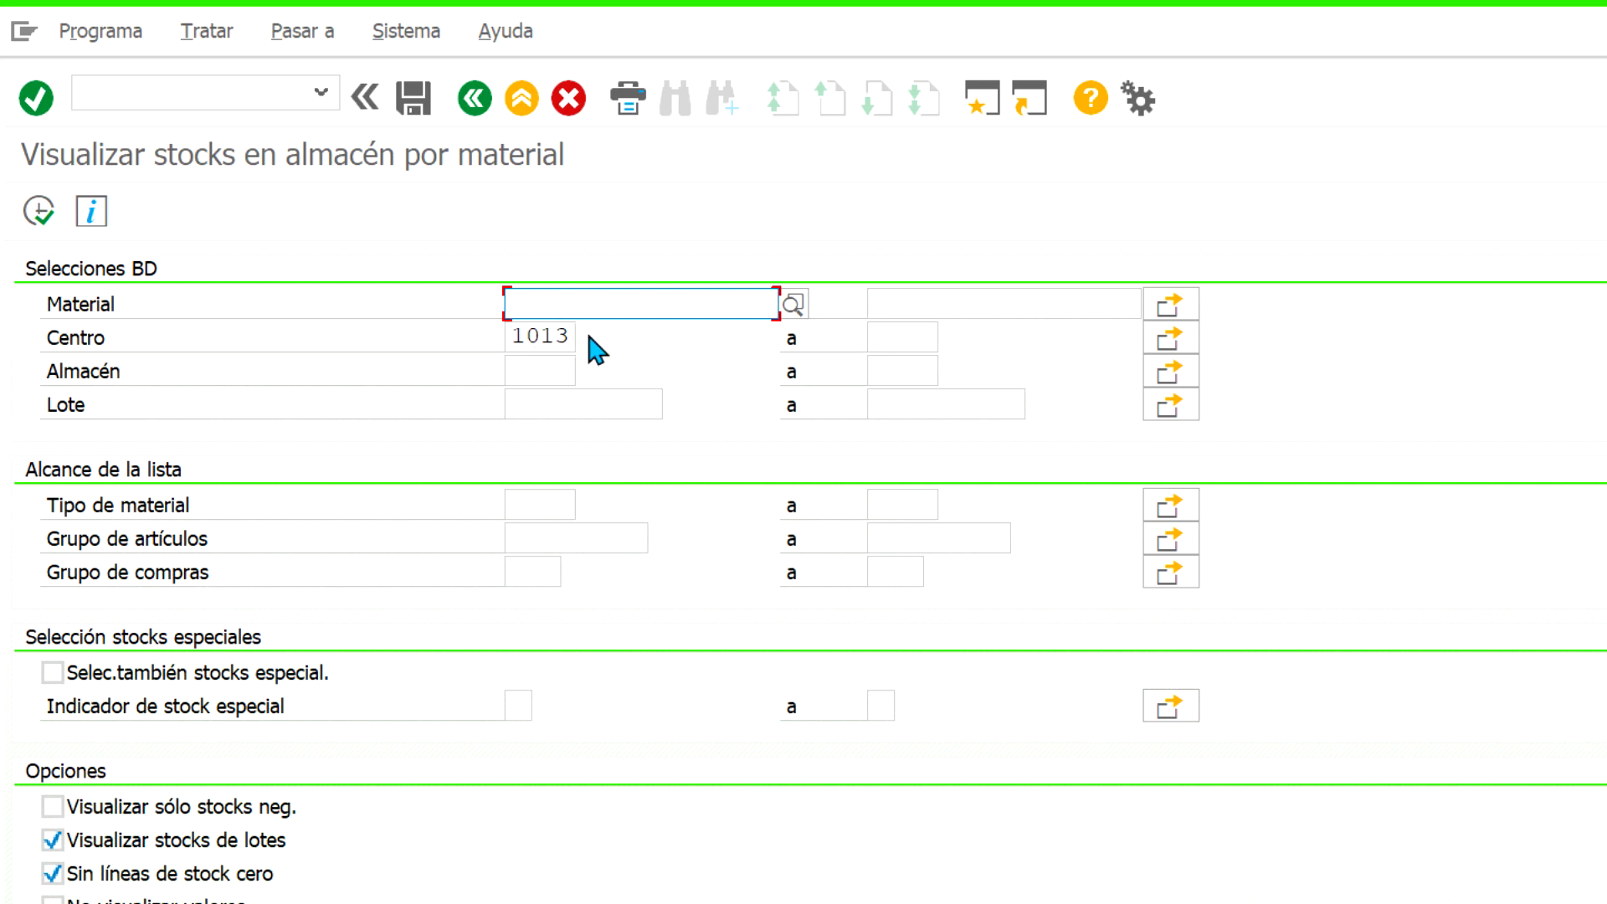
{"action": "type", "text": "SER143"}
{"action": "left_click", "coordinate": [39, 211]}
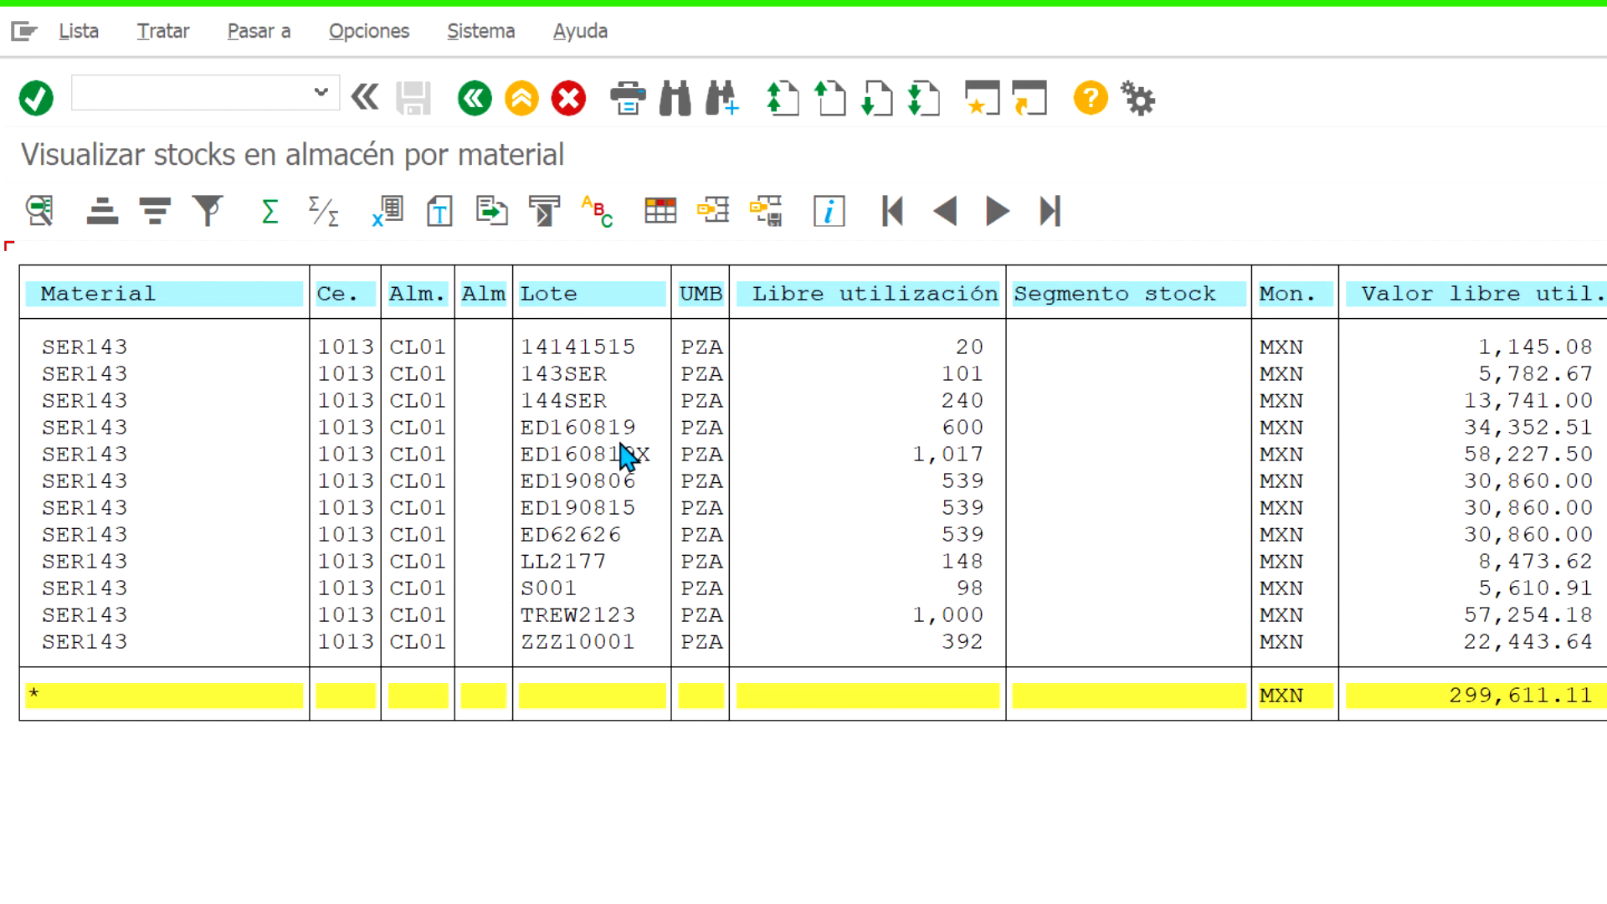
Open transaction MMBE in a new session and run the stock overview for material SER143 in plant 1013
{"action": "left_click", "coordinate": [278, 101]}
{"action": "type", "text": "/OMM"}
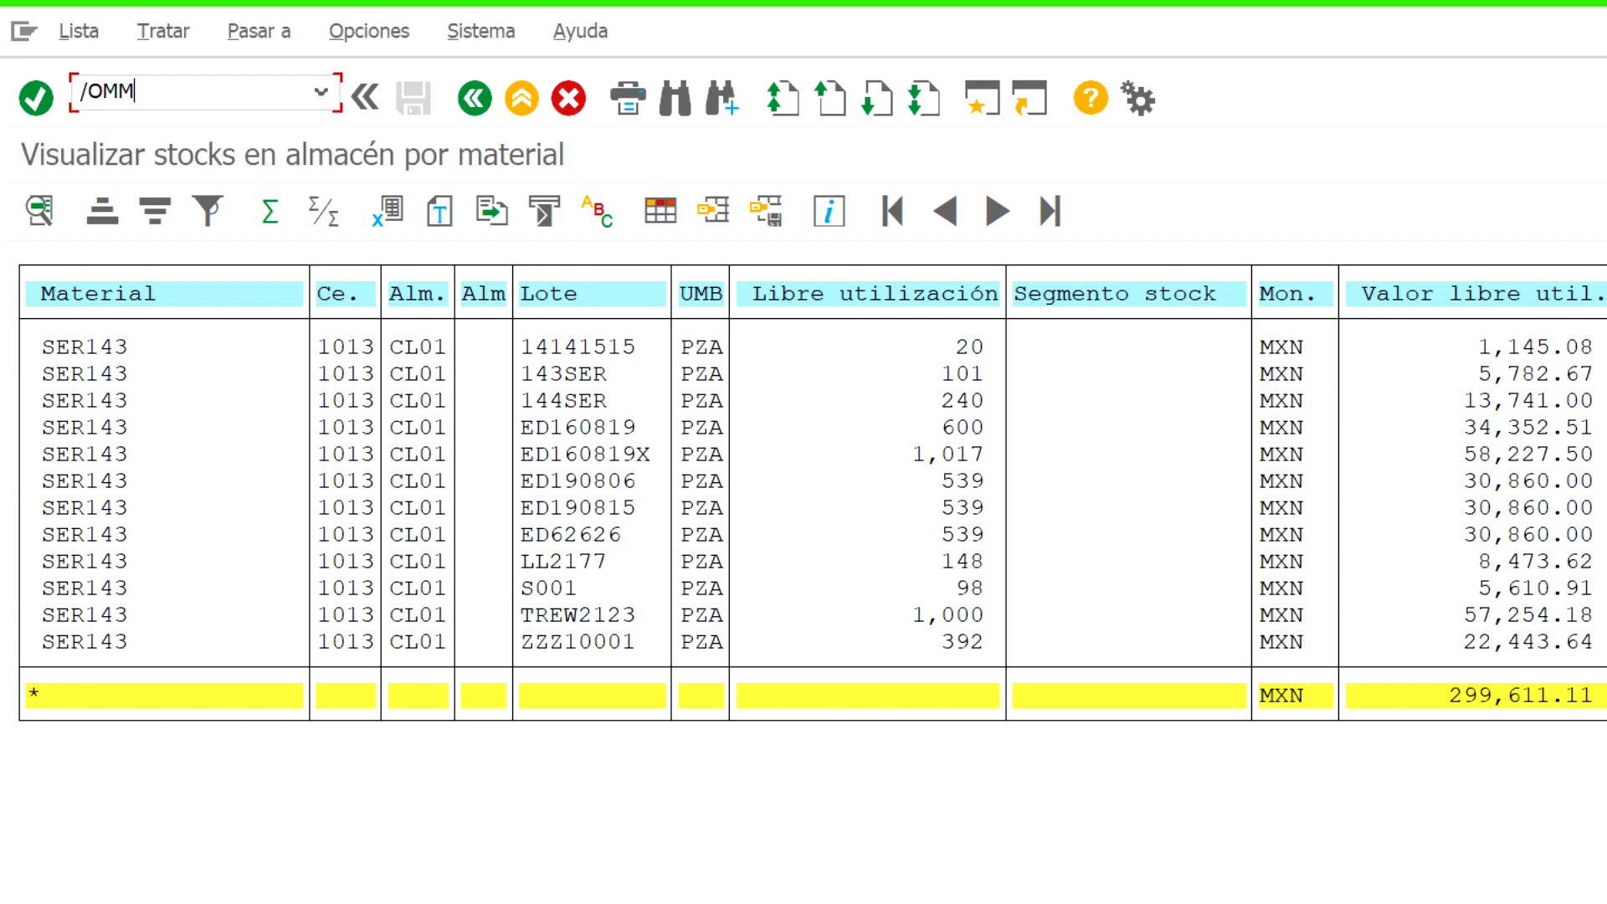
{"action": "type", "text": "BE"}
{"action": "key", "text": "Return"}
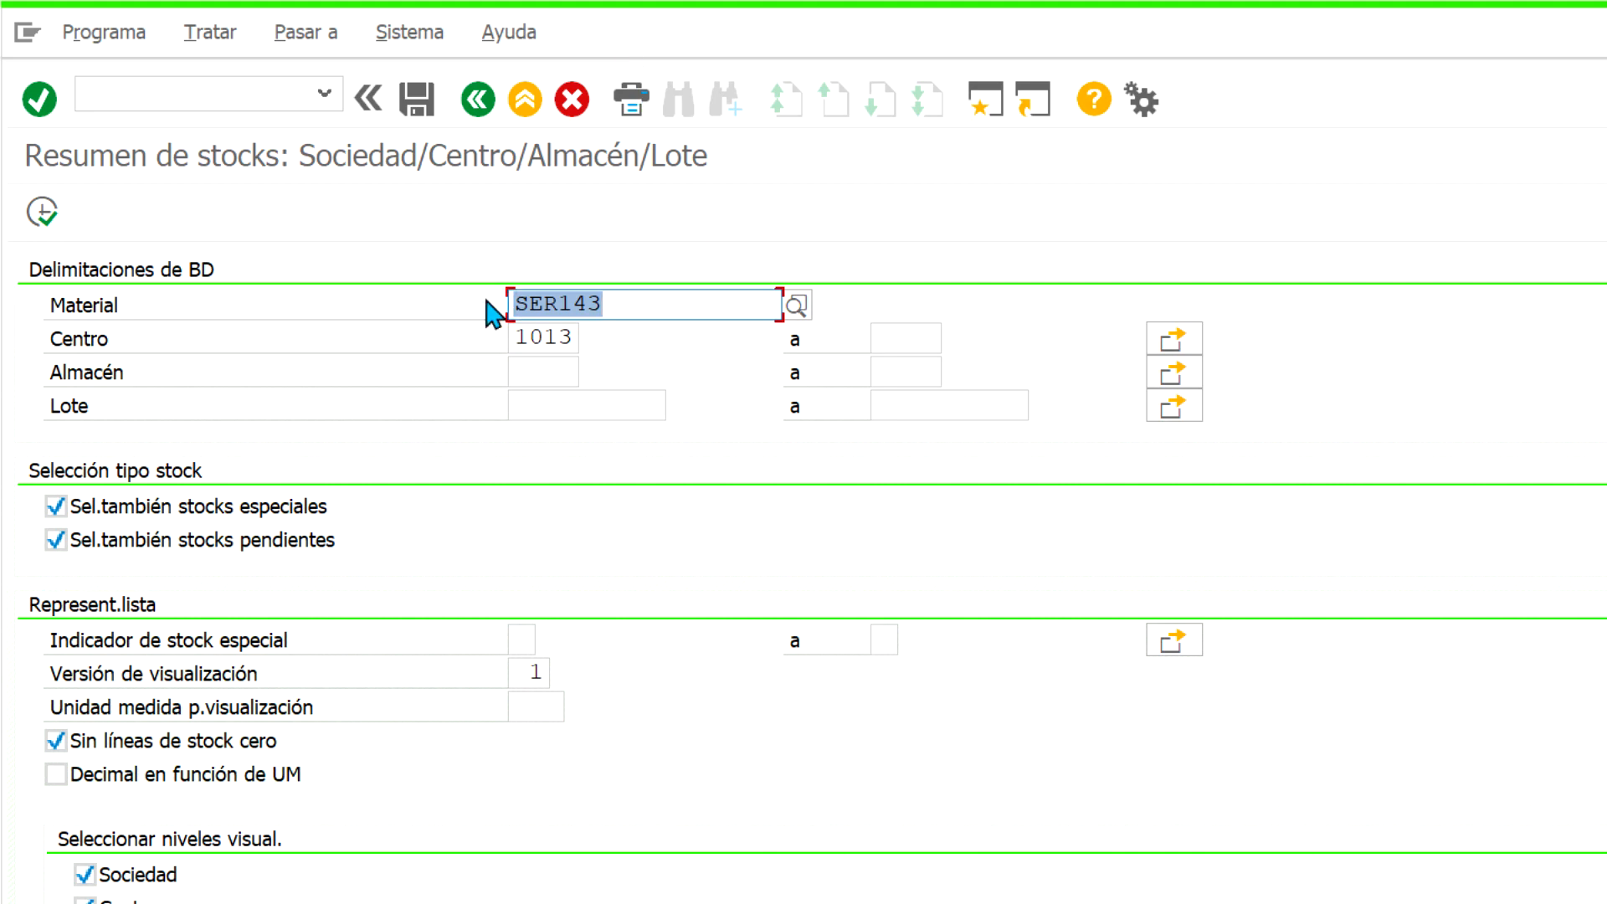
{"action": "left_click", "coordinate": [553, 301]}
{"action": "left_click", "coordinate": [697, 311]}
{"action": "left_click_drag", "start_coordinate": [697, 311], "coordinate": [533, 303]}
{"action": "double_click", "coordinate": [527, 339]}
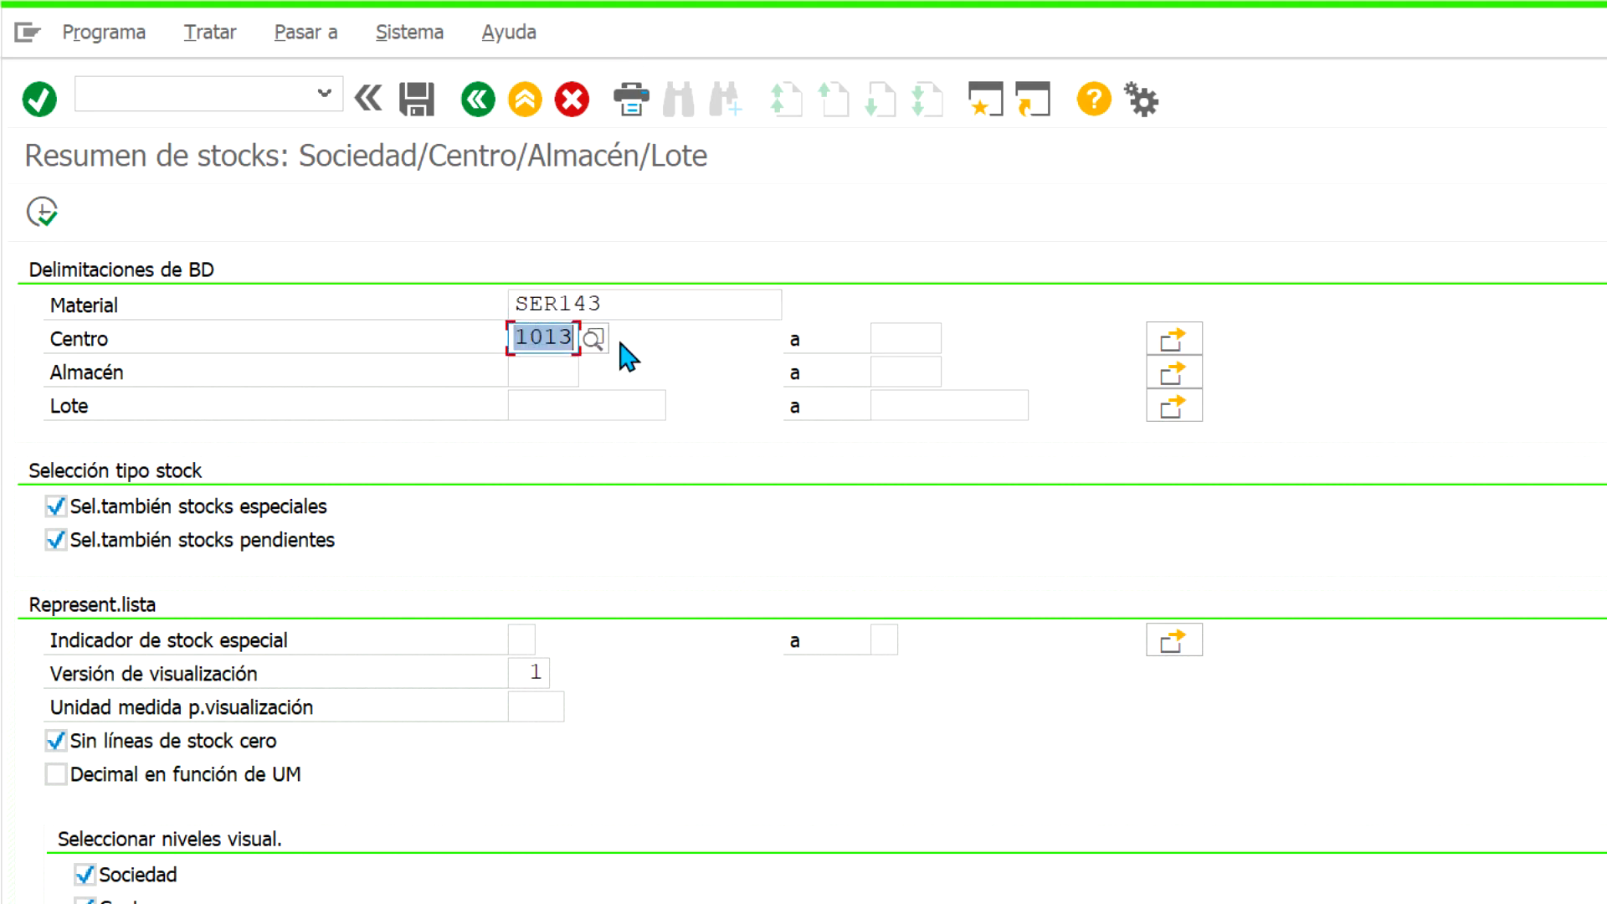
{"action": "left_click", "coordinate": [576, 410]}
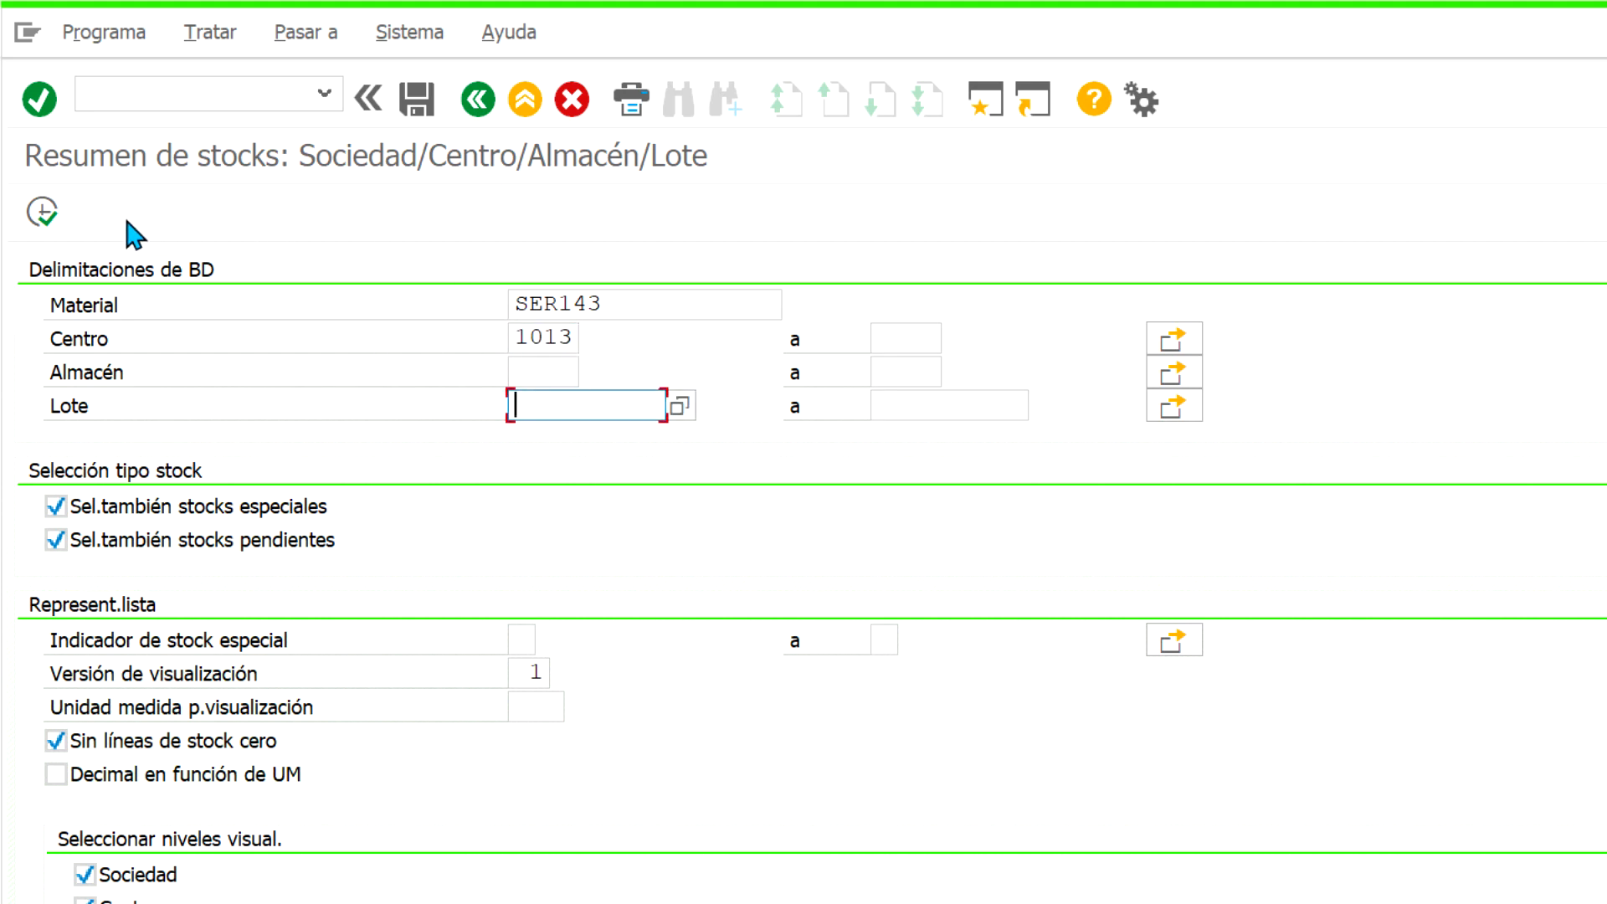
{"action": "left_click", "coordinate": [41, 214]}
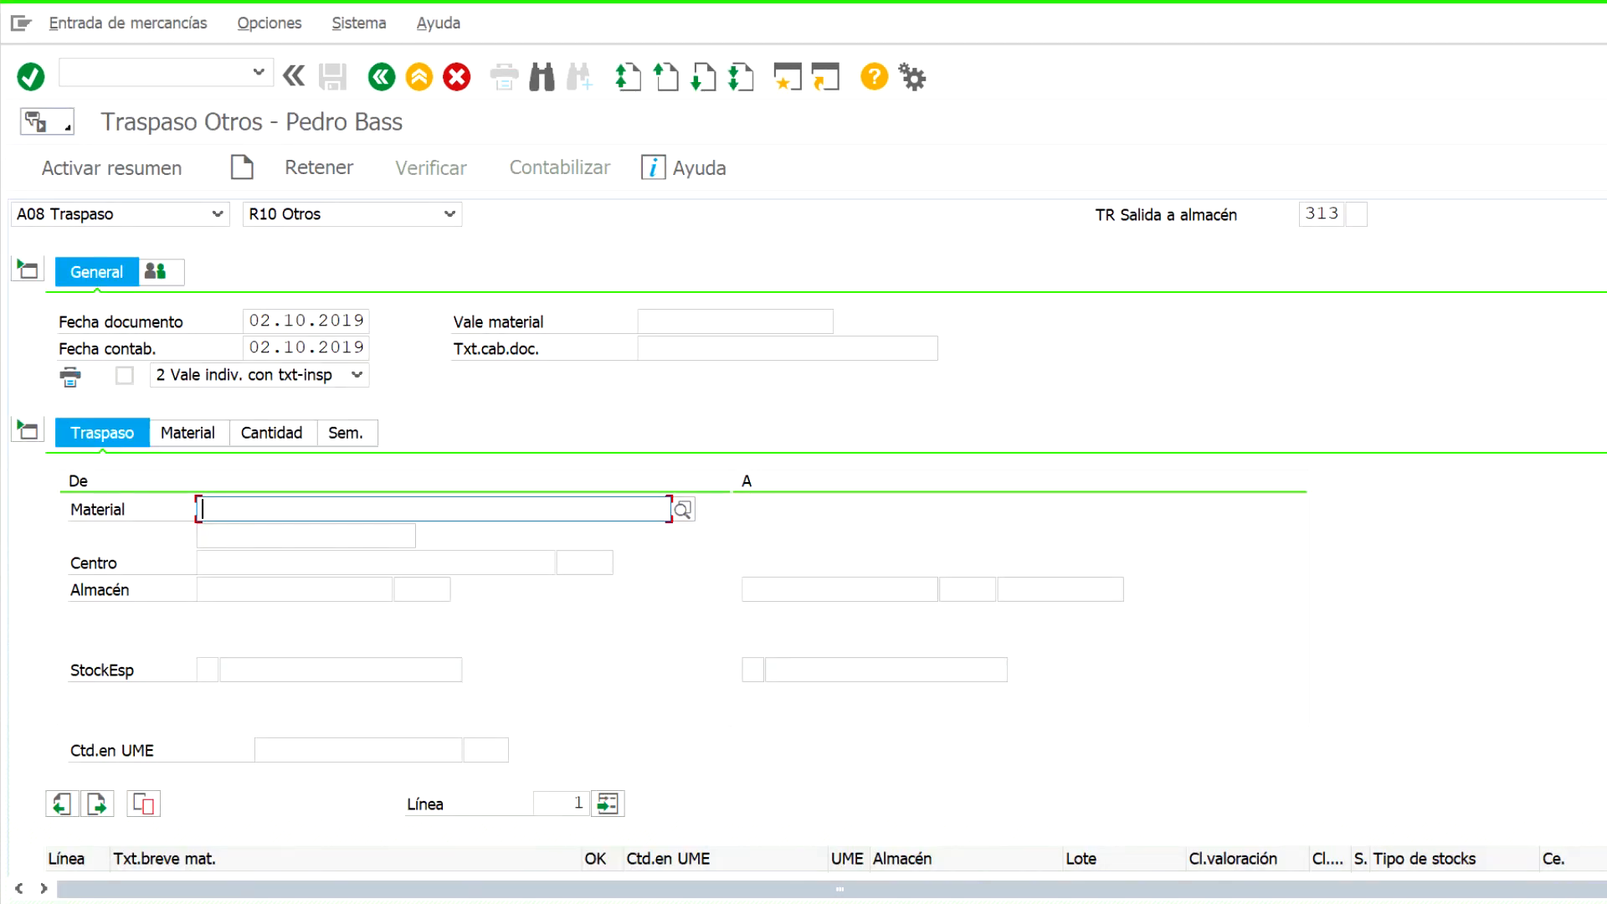
Back in the transfer posting, enter material SER143 and look up plant 1013 as the source plant
{"action": "type", "text": "SER143"}
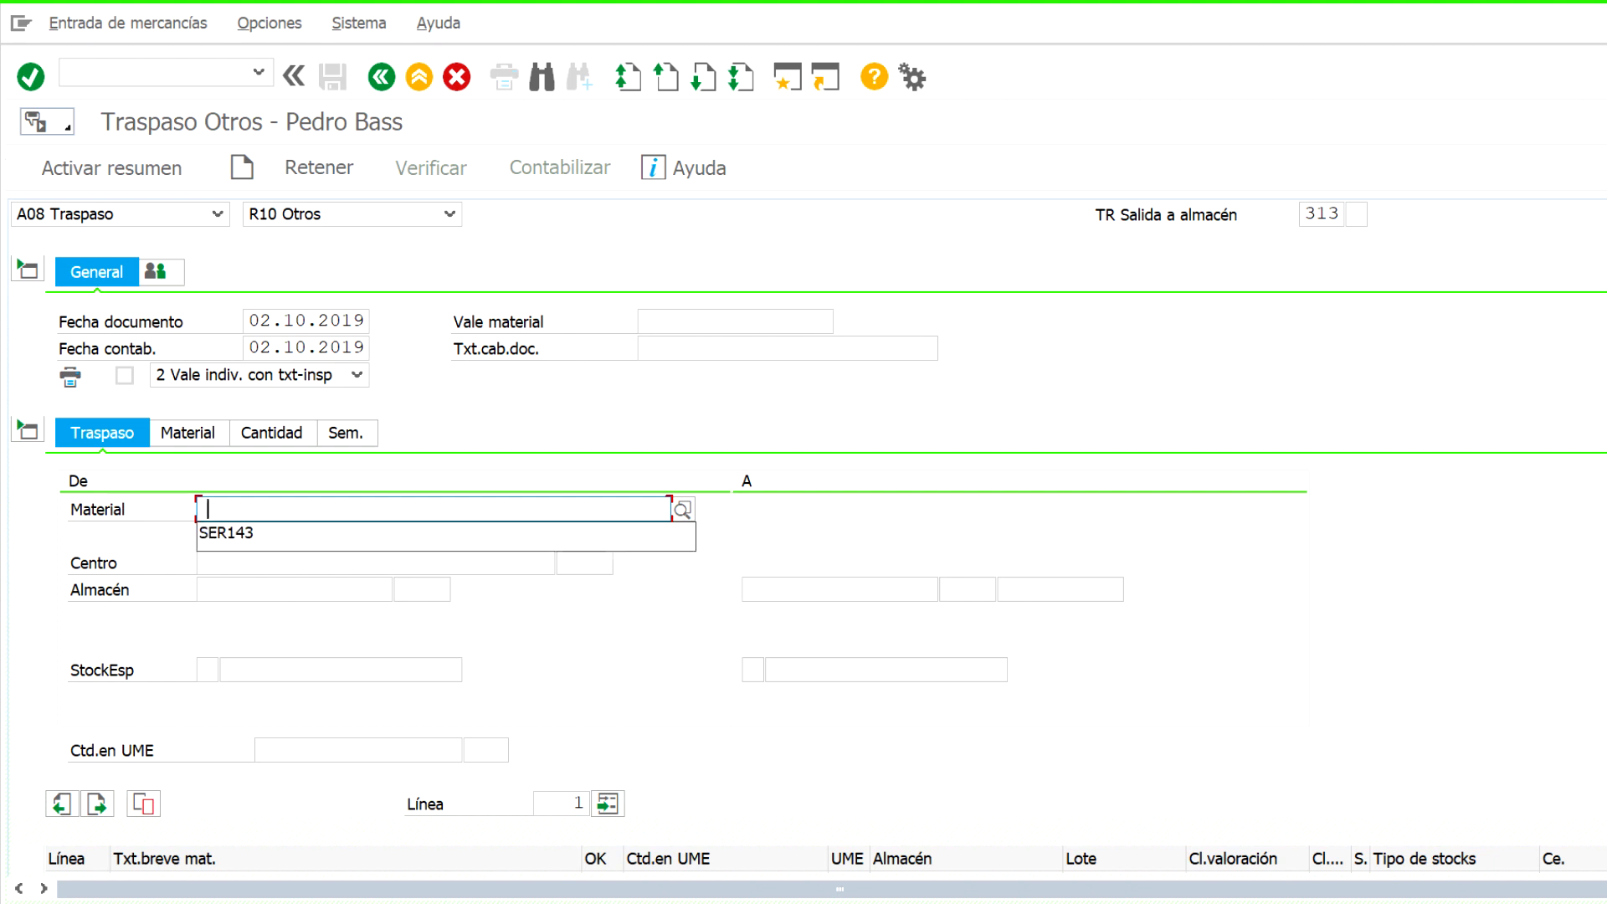
{"action": "left_click", "coordinate": [355, 563]}
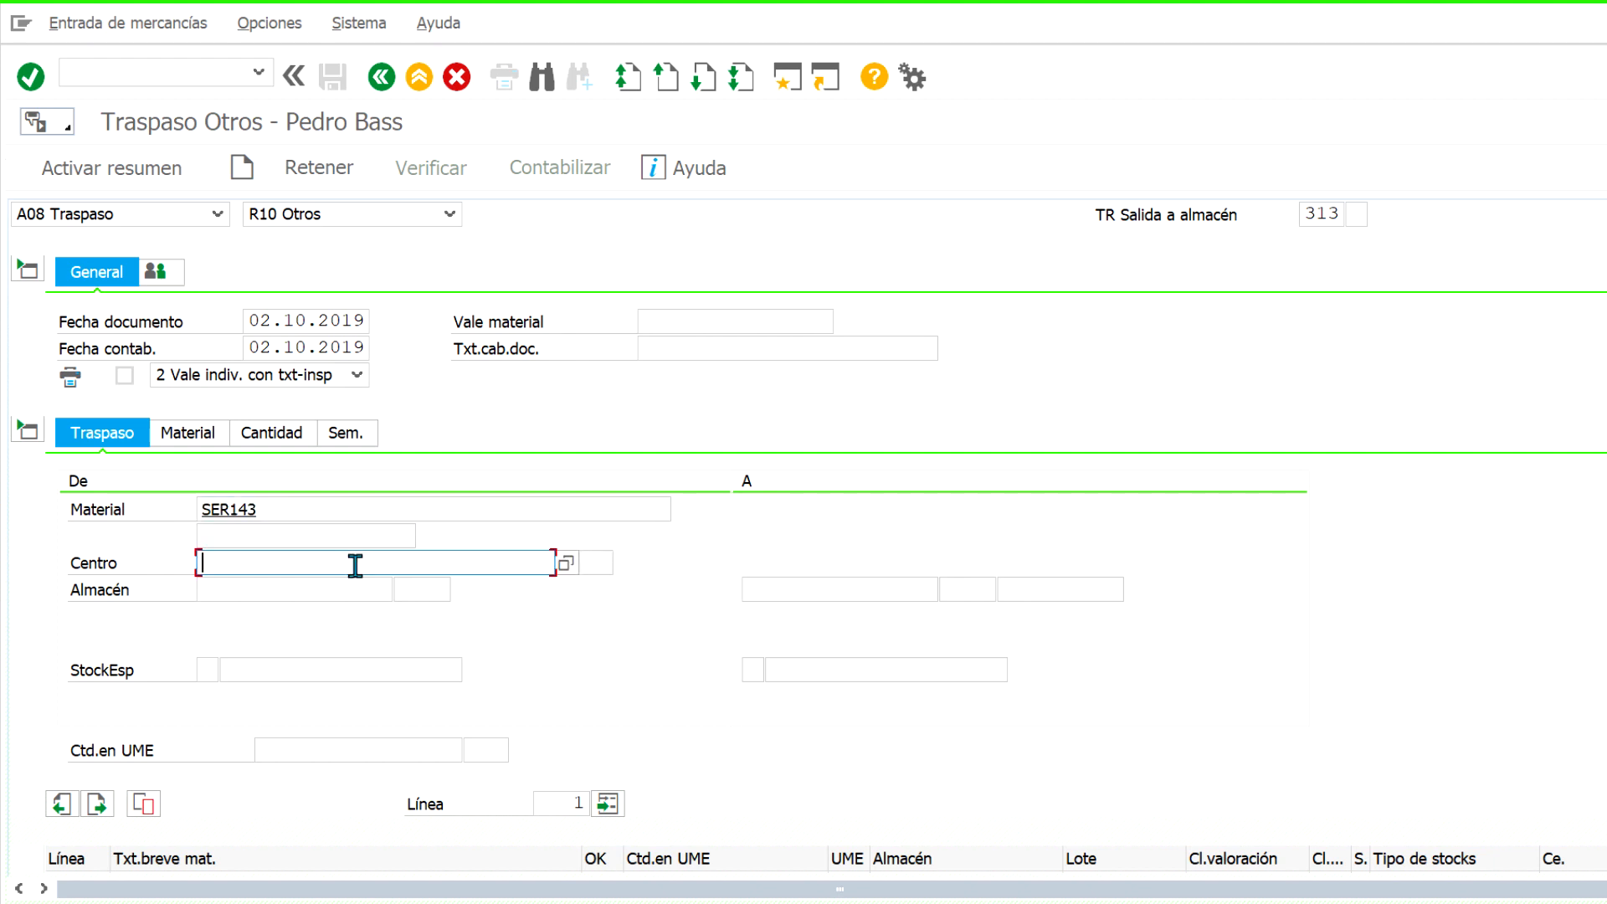
{"action": "left_click", "coordinate": [566, 563]}
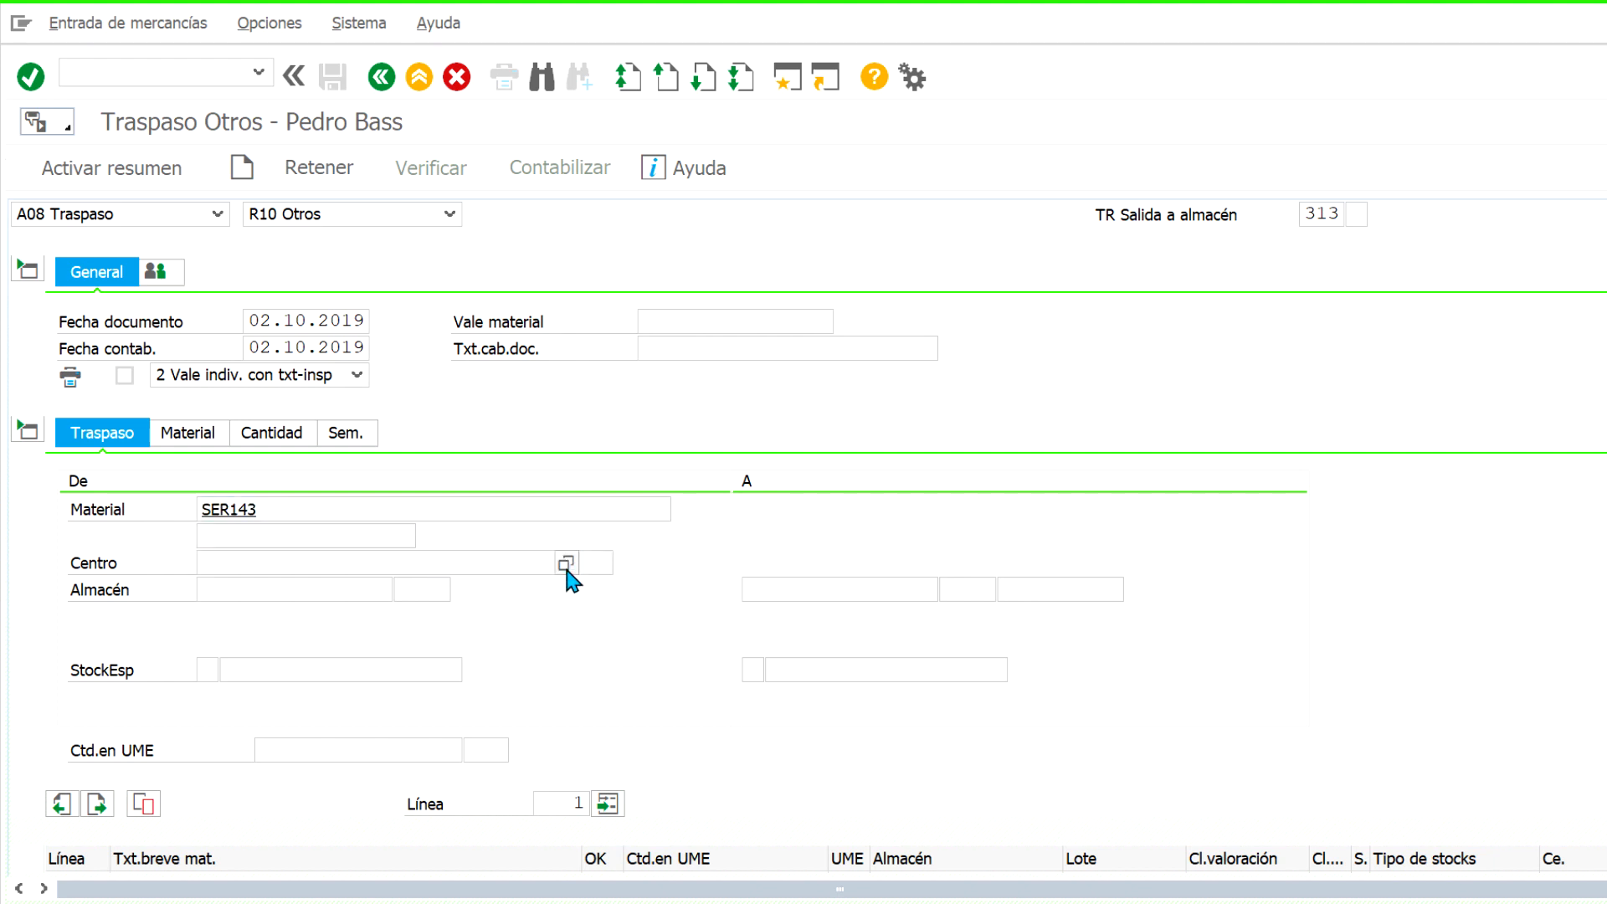
{"action": "left_click", "coordinate": [548, 544]}
{"action": "type", "text": "1013"}
{"action": "key", "text": "Return"}
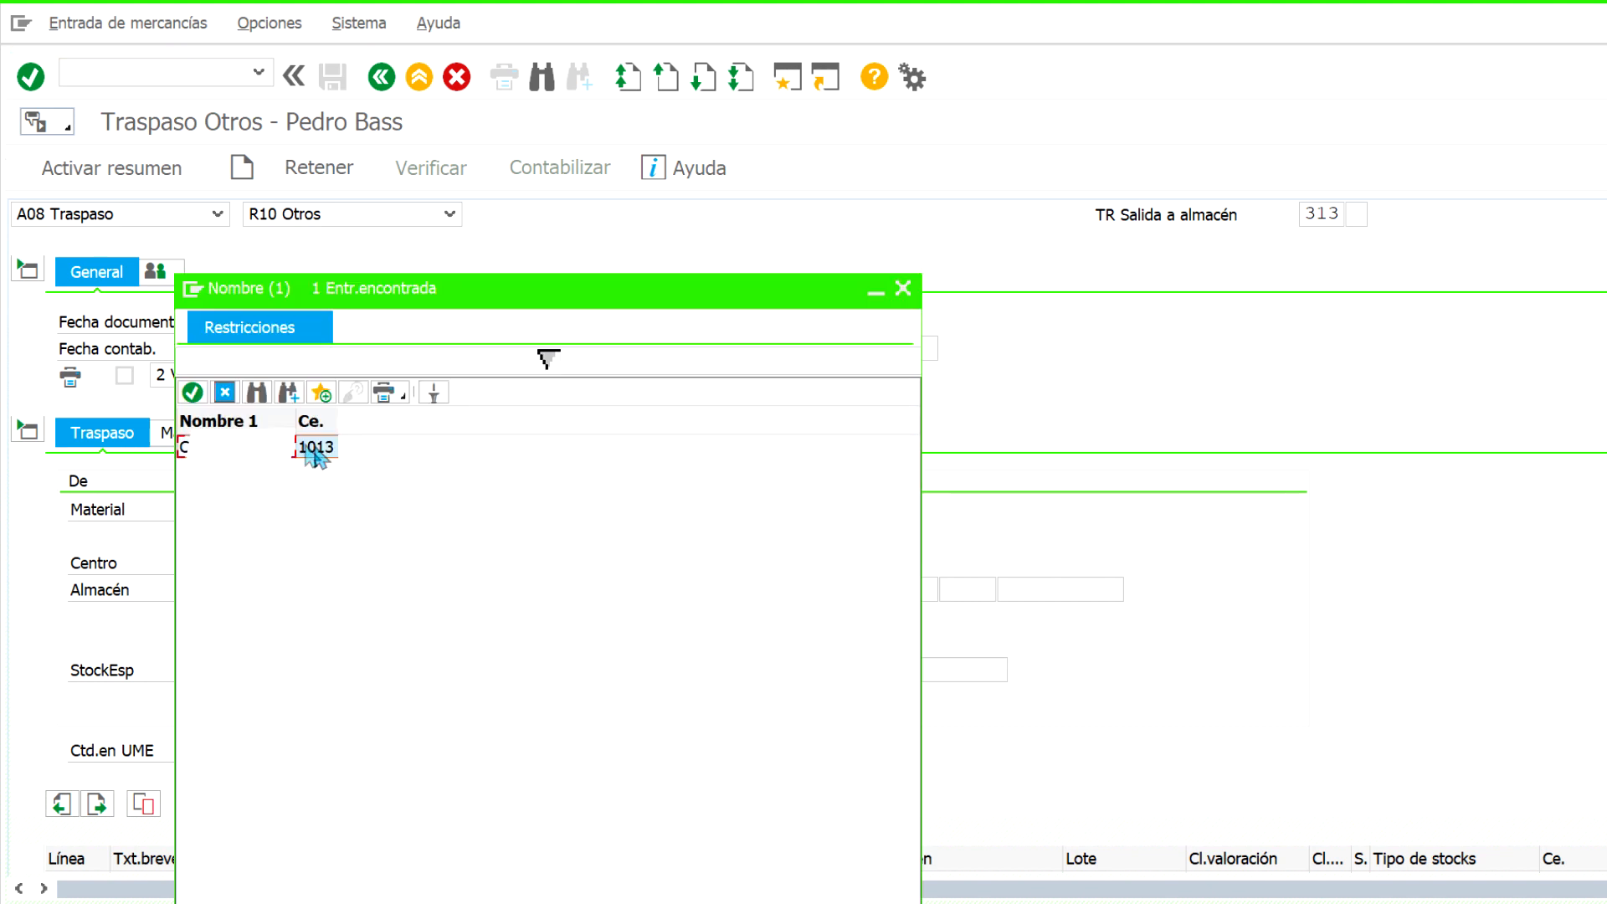
{"action": "double_click", "coordinate": [282, 443]}
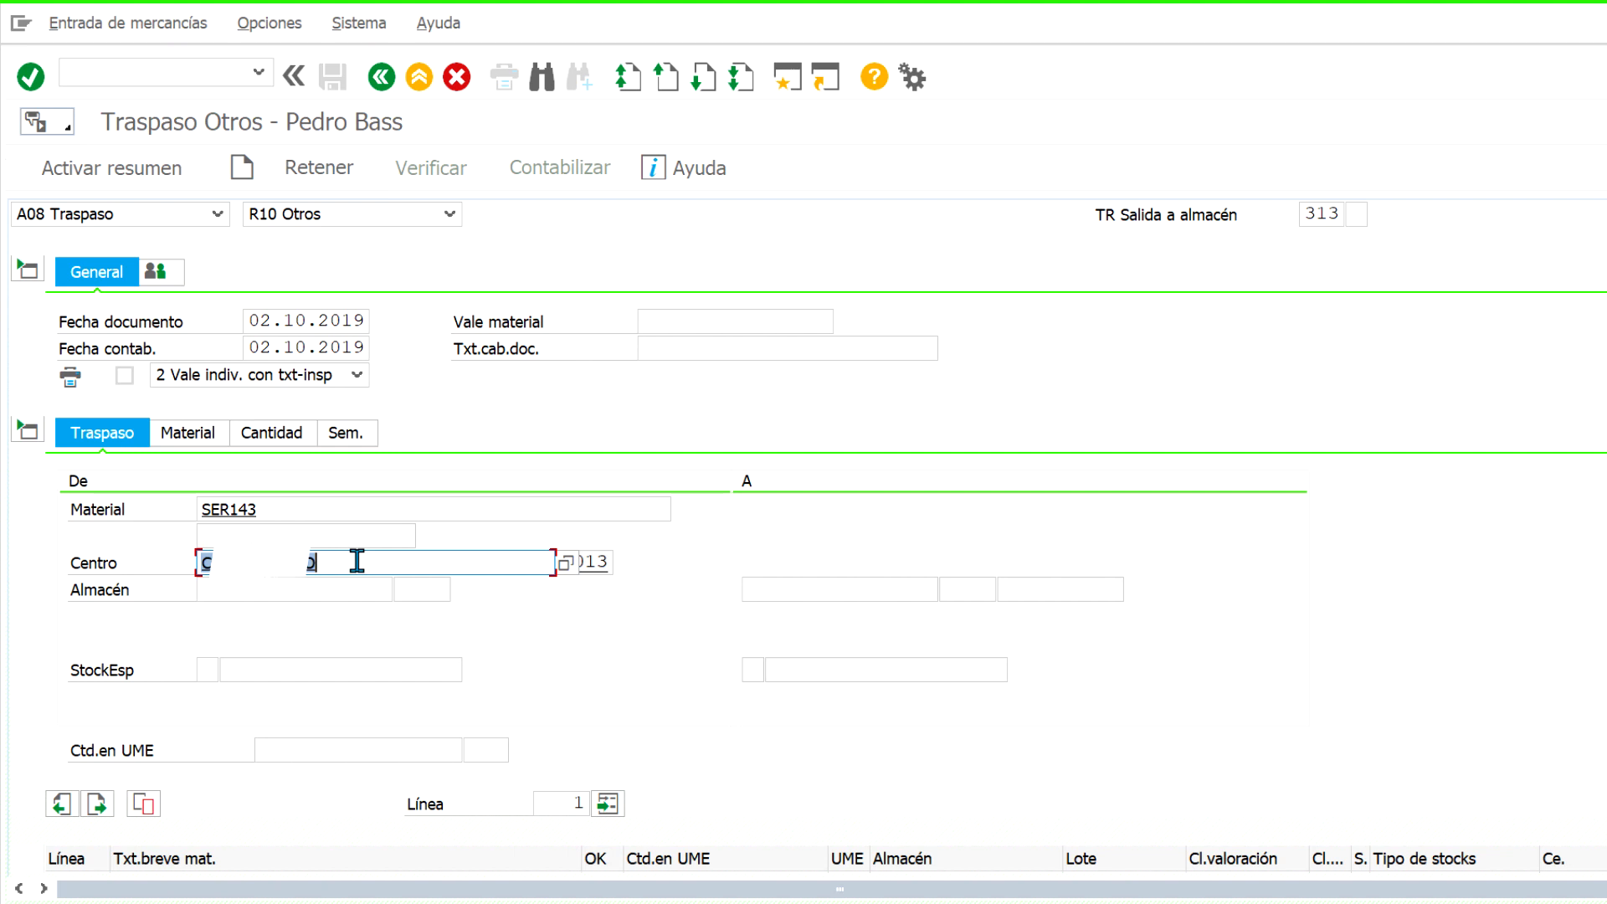
Choose CL01 GENERAL as the source storage location and confirm the item data
{"action": "left_click", "coordinate": [348, 590]}
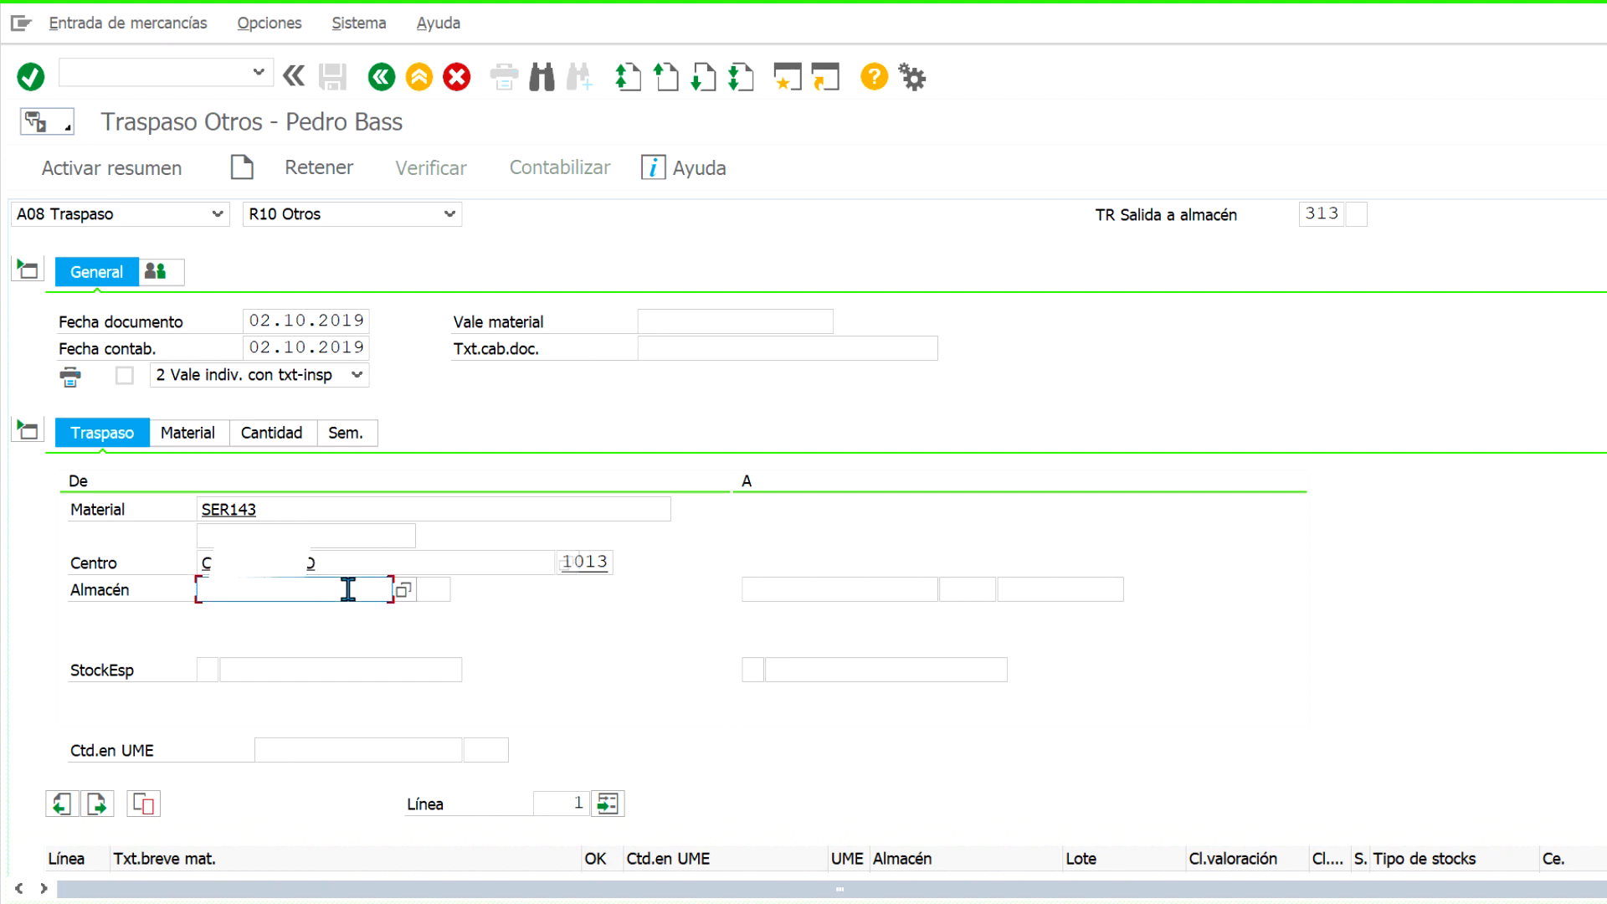
{"action": "left_click", "coordinate": [405, 590]}
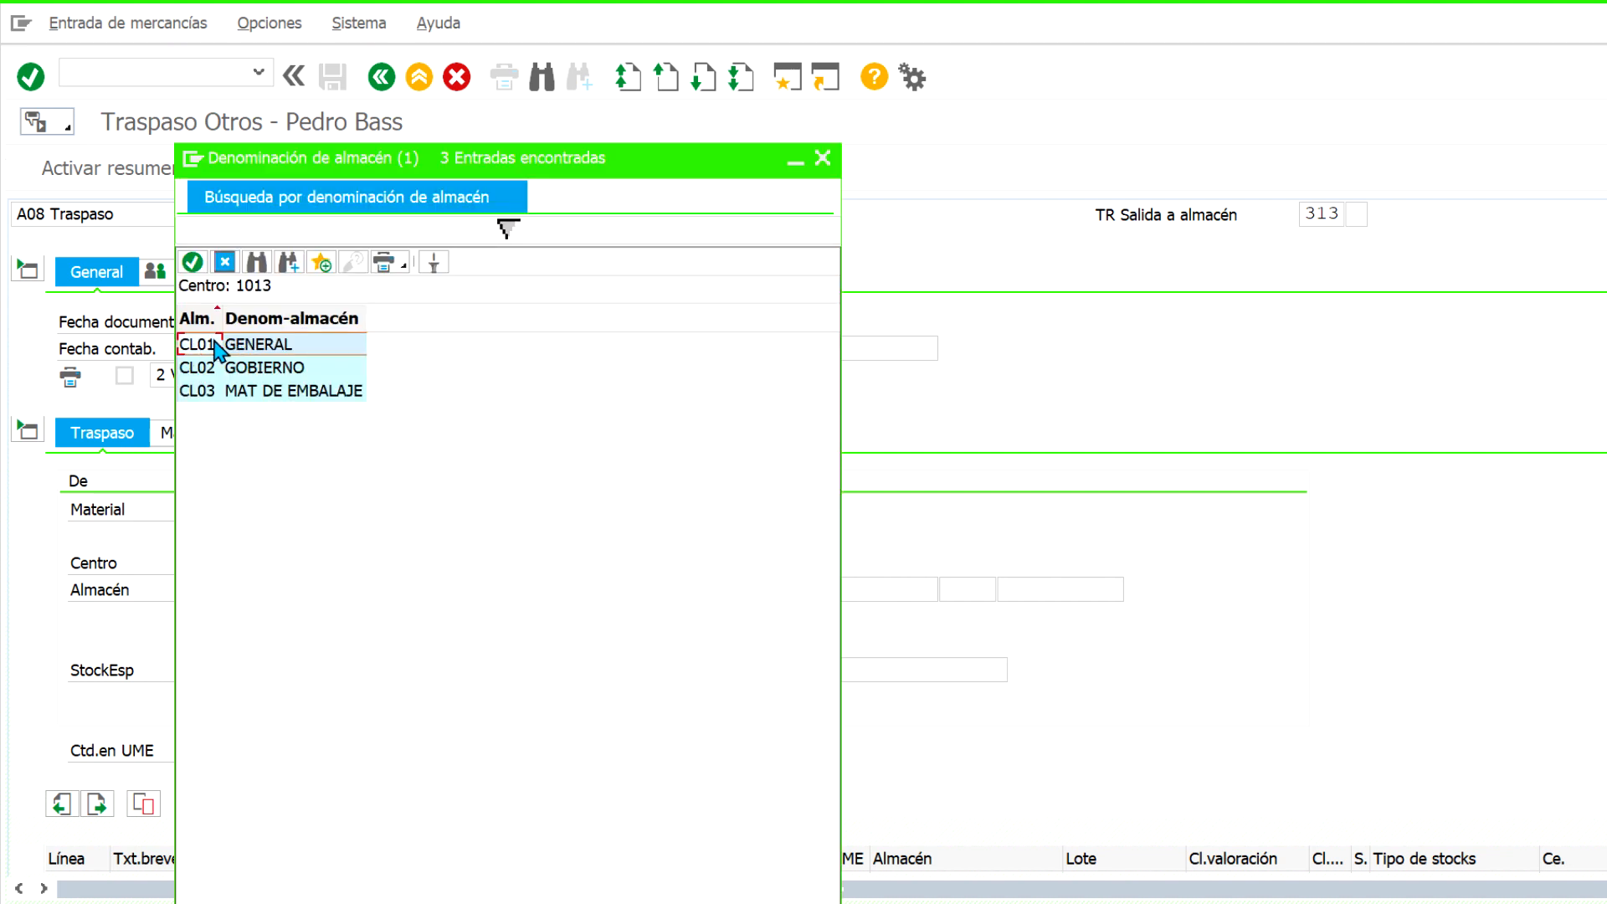
{"action": "double_click", "coordinate": [295, 350]}
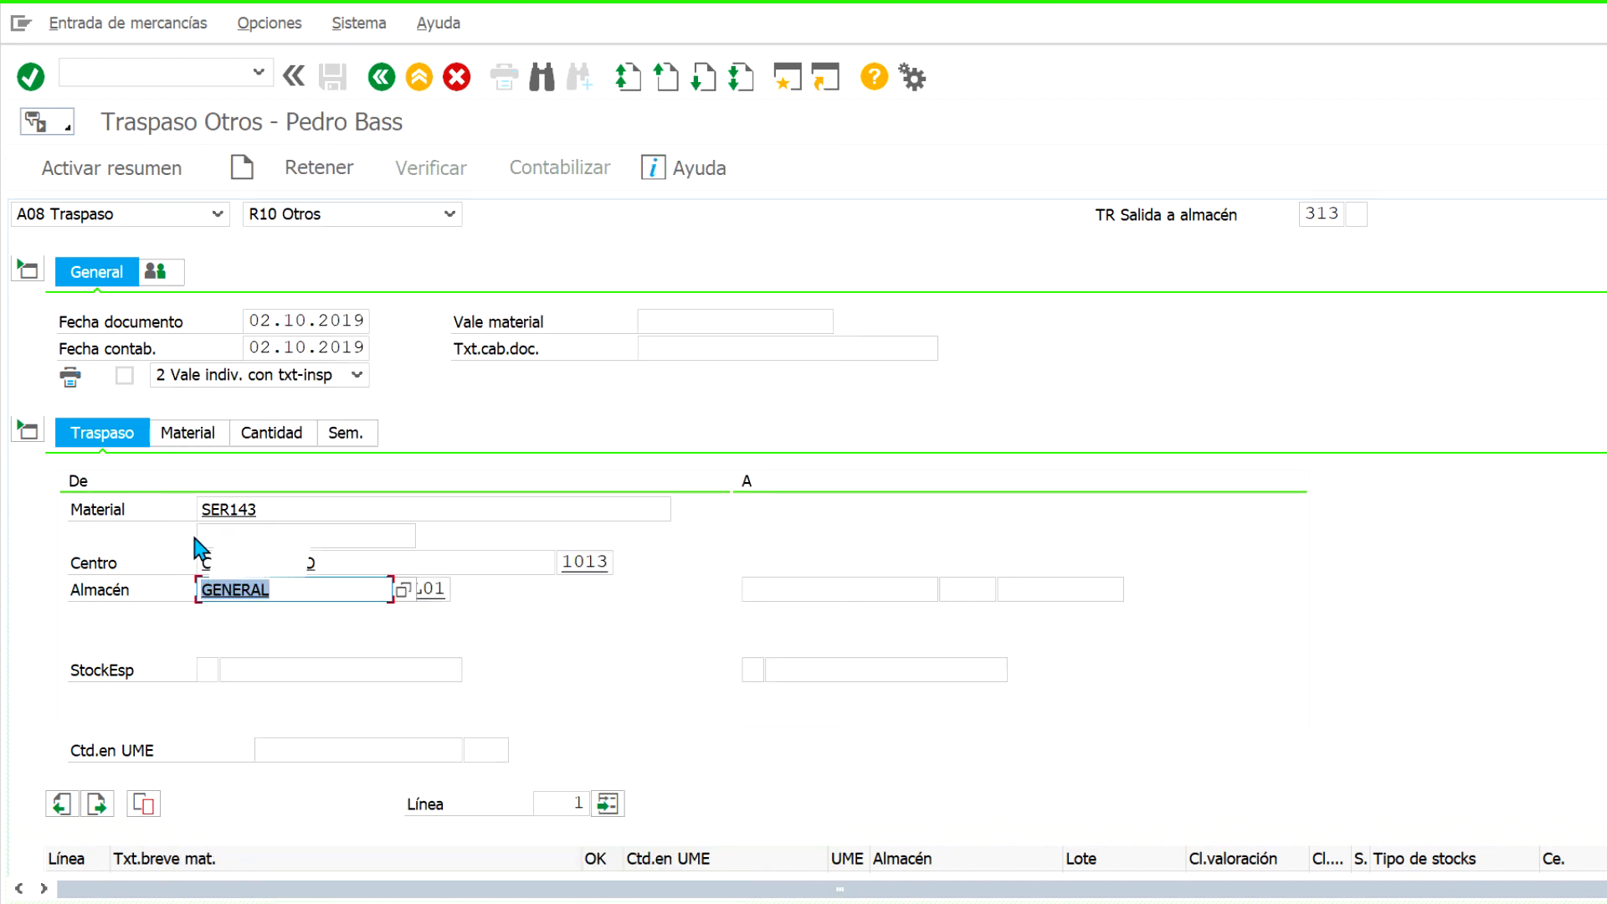
{"action": "left_click", "coordinate": [863, 577]}
{"action": "left_click", "coordinate": [371, 584]}
{"action": "key", "text": "Return"}
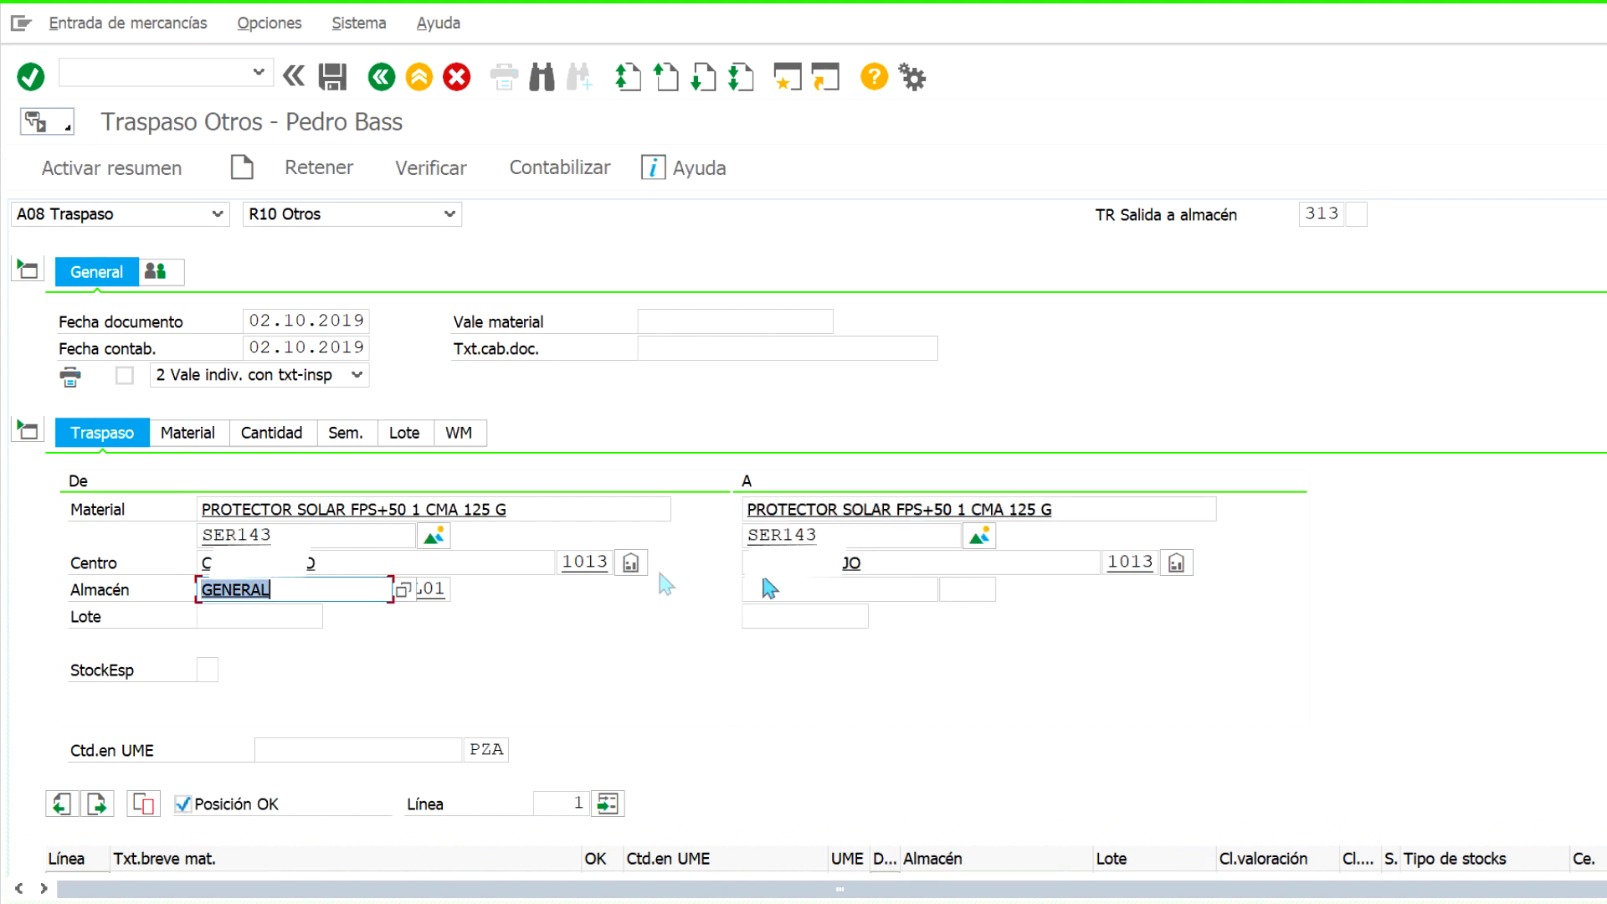
Choose CL01 GENERAL as the destination storage location of the transfer
{"action": "left_click", "coordinate": [874, 586]}
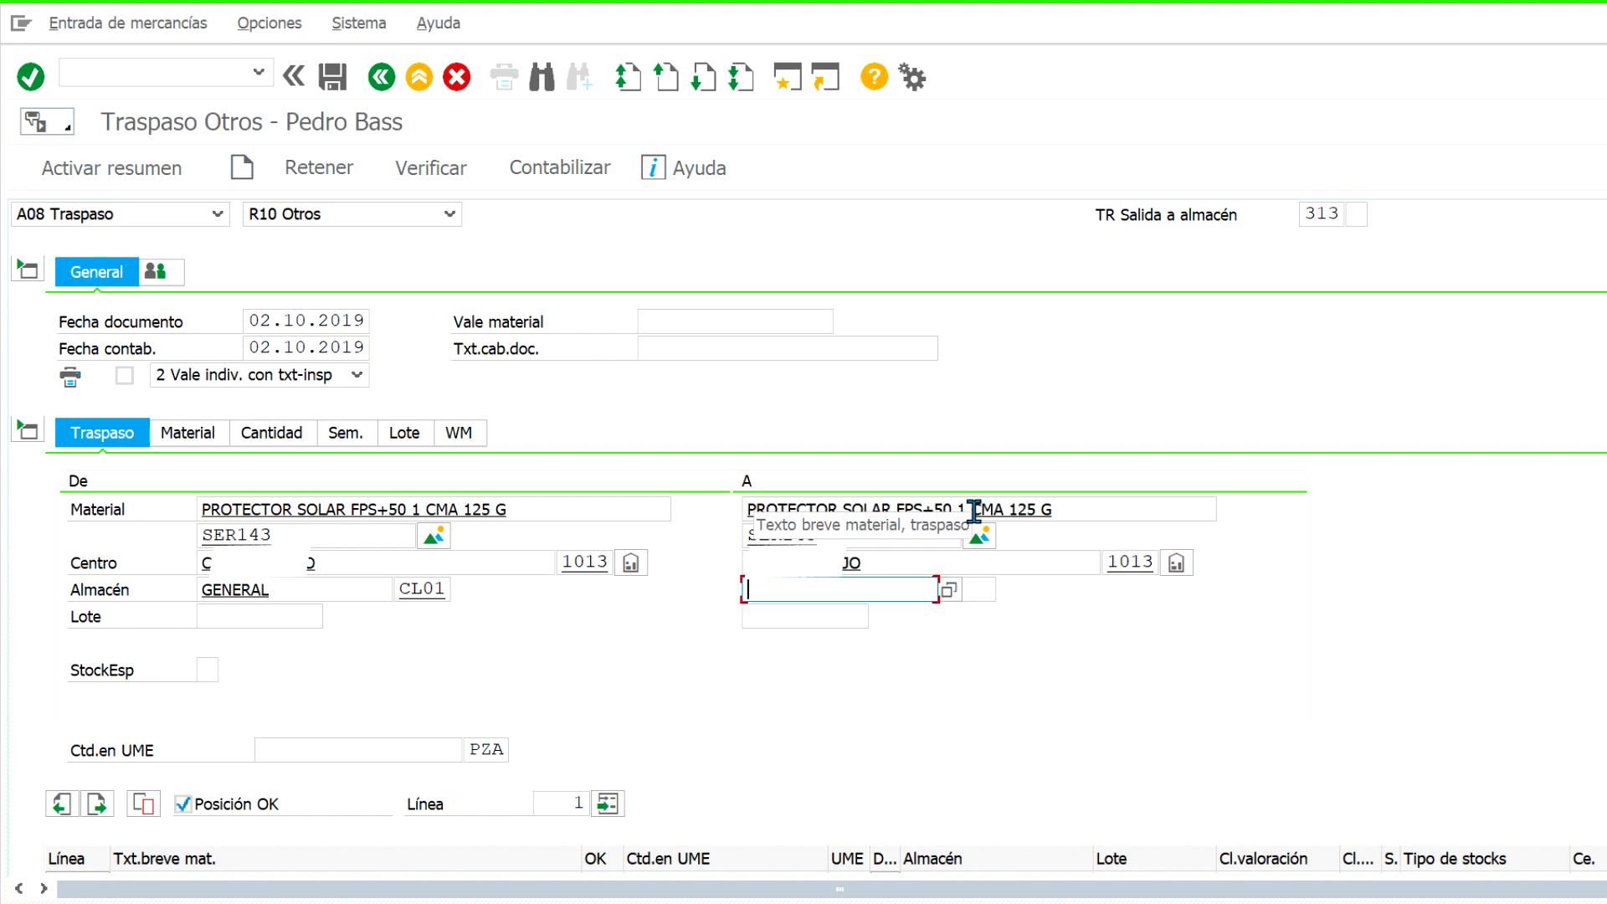
{"action": "left_click", "coordinate": [947, 592]}
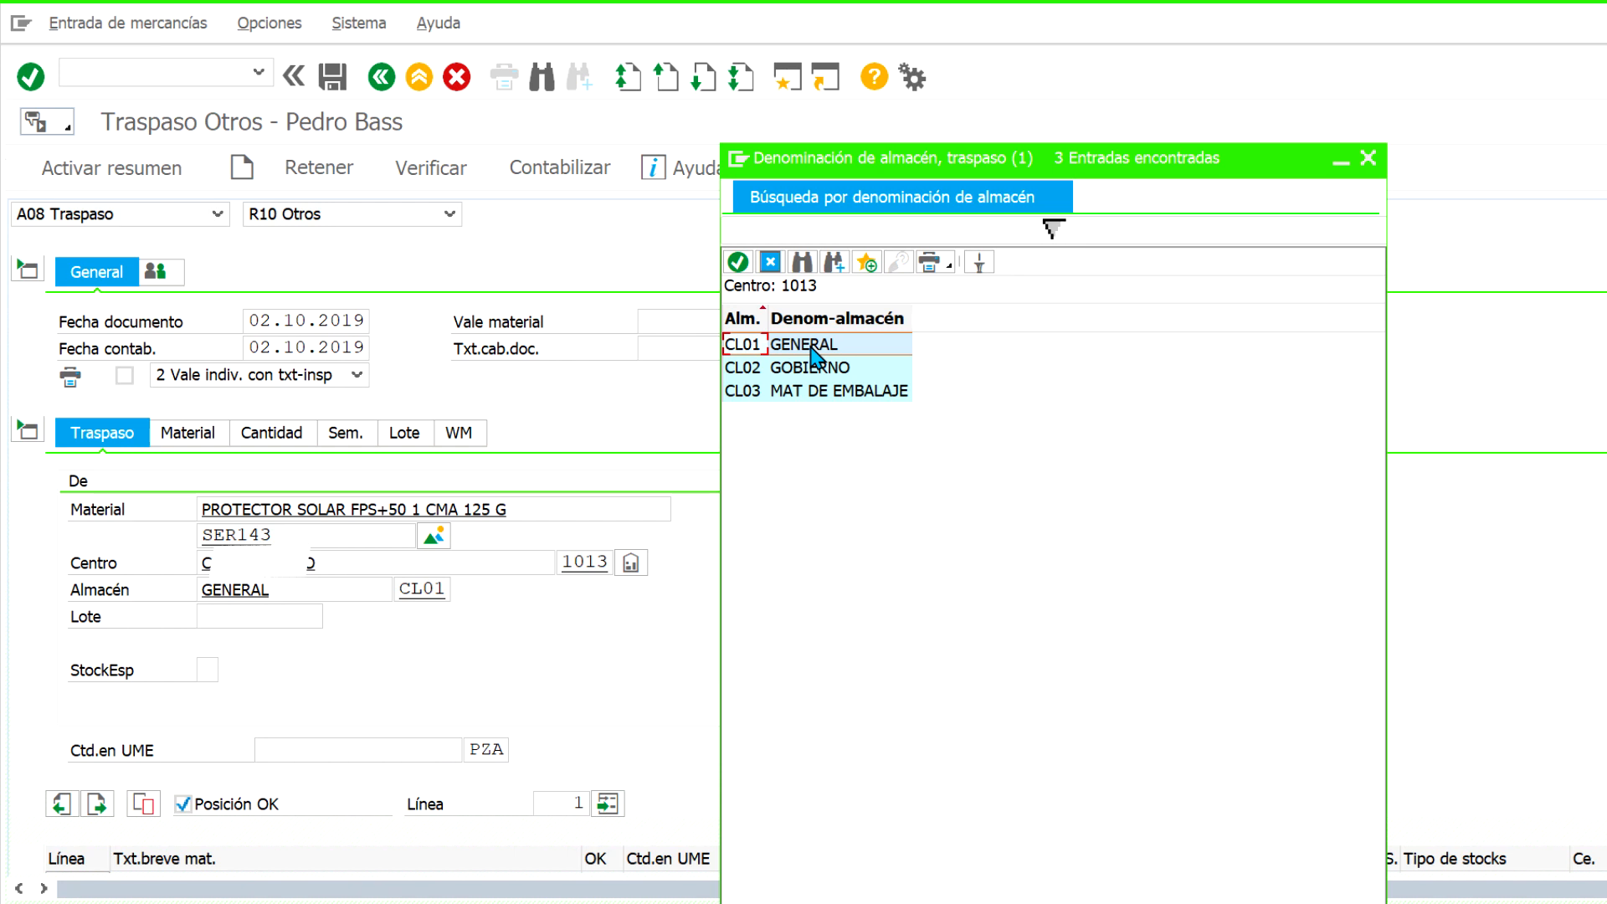
{"action": "double_click", "coordinate": [811, 348]}
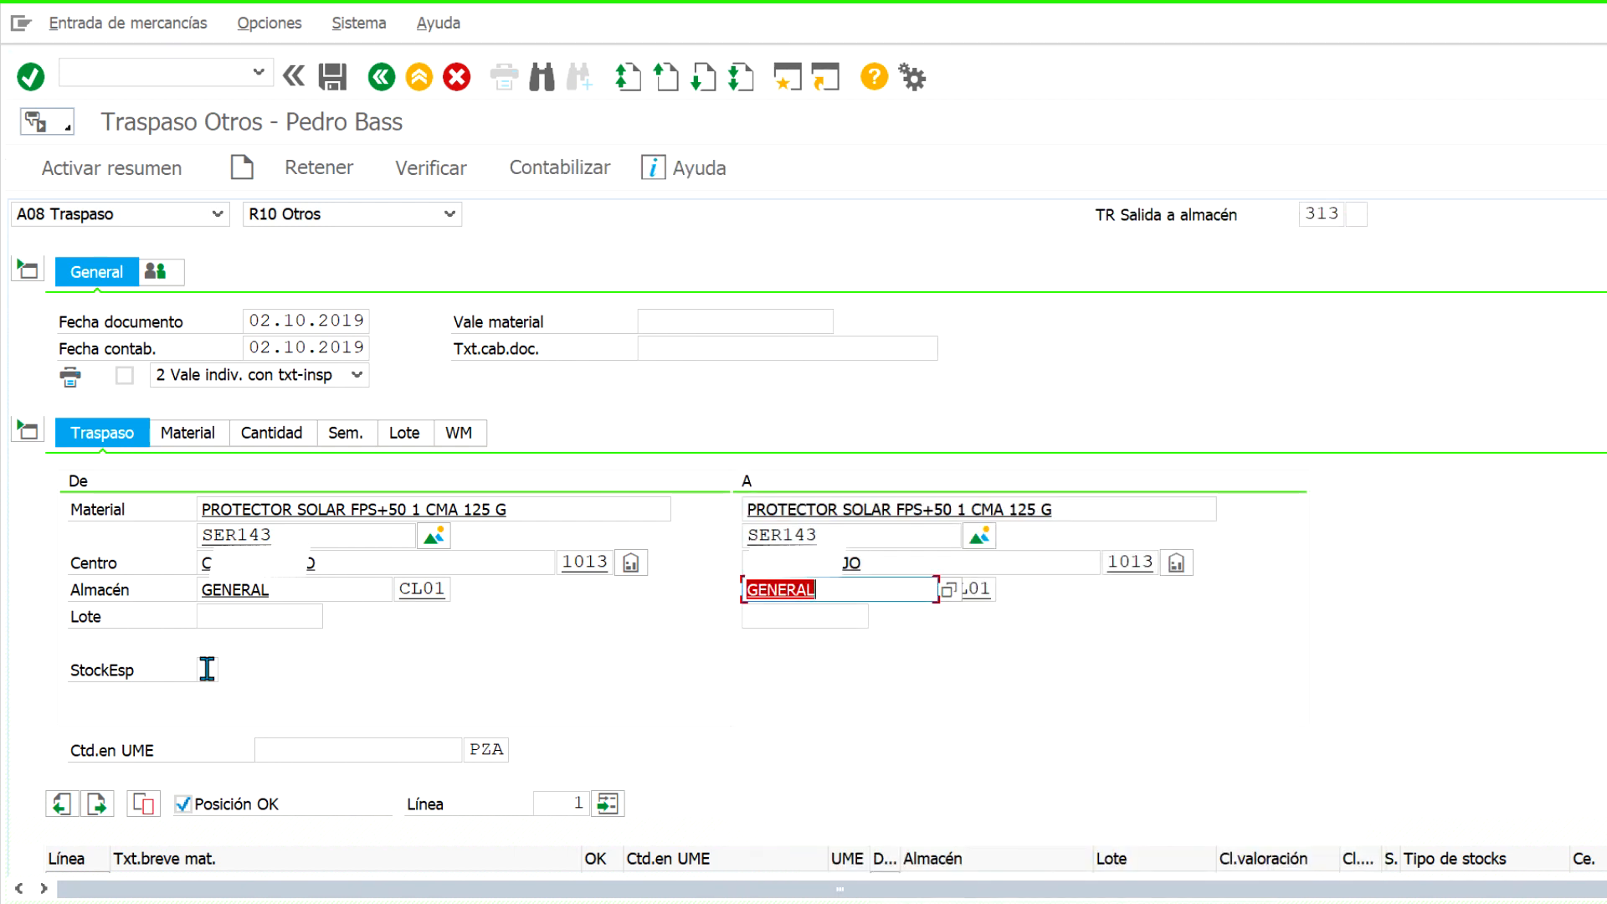
Copy batch ED160819X from the MB52 warehouse stock list into the source batch of the transfer posting
{"action": "left_click", "coordinate": [243, 618]}
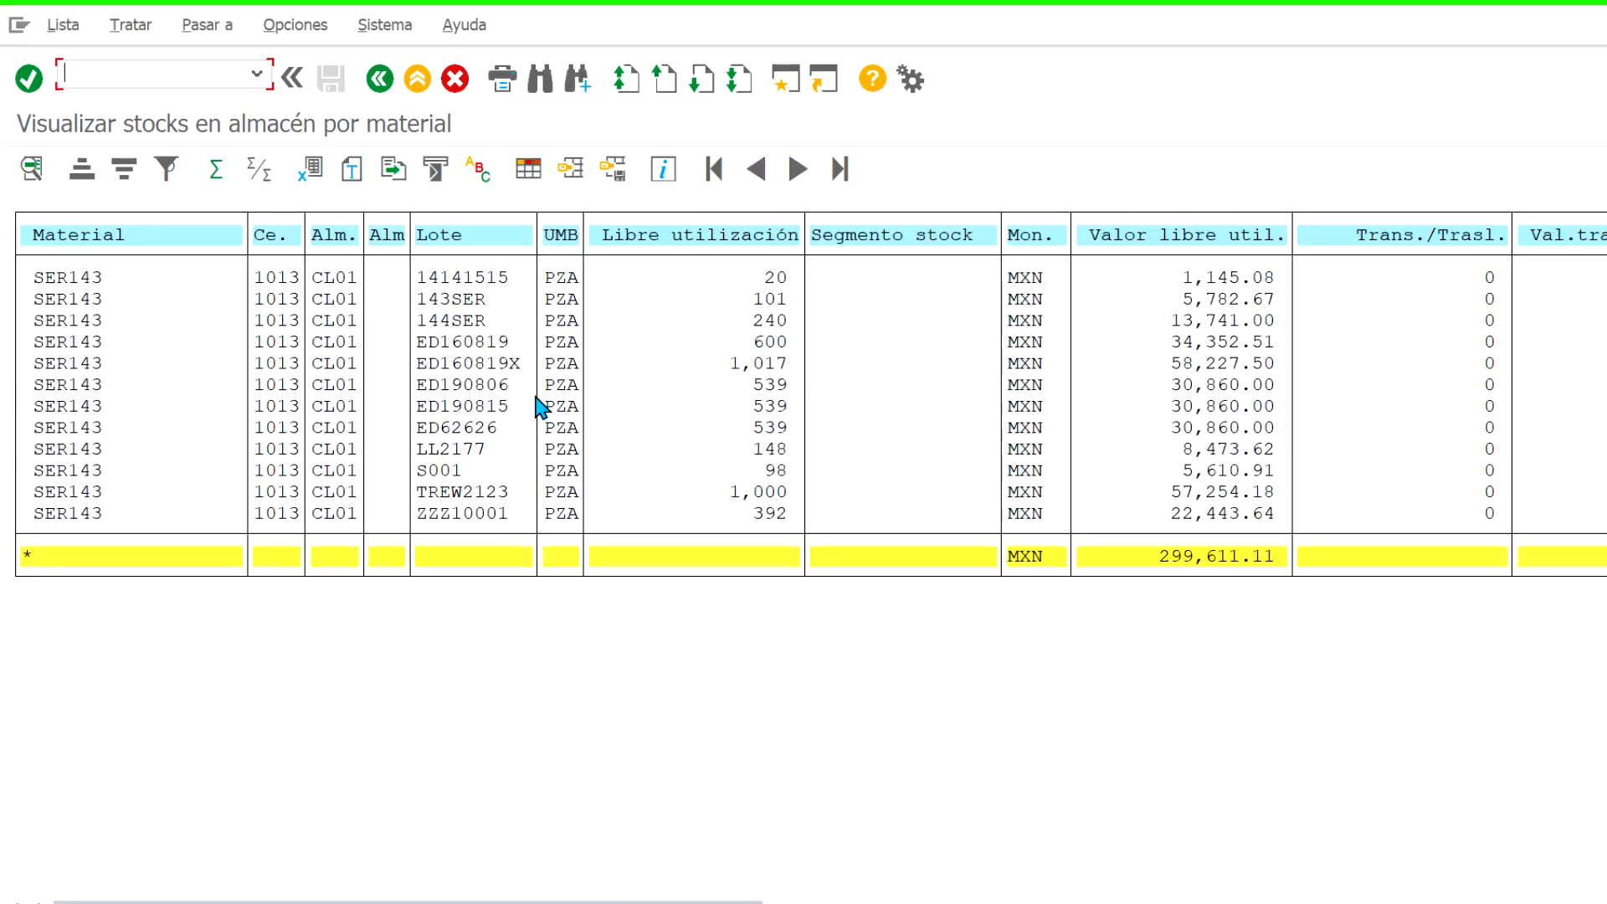
{"action": "left_click", "coordinate": [508, 367]}
{"action": "left_click", "coordinate": [479, 341]}
{"action": "left_click", "coordinate": [434, 364]}
{"action": "left_click_drag", "start_coordinate": [520, 362], "coordinate": [422, 370]}
{"action": "key", "text": "ctrl+c"}
{"action": "key", "text": "alt+Tab"}
{"action": "key", "text": "ctrl+v"}
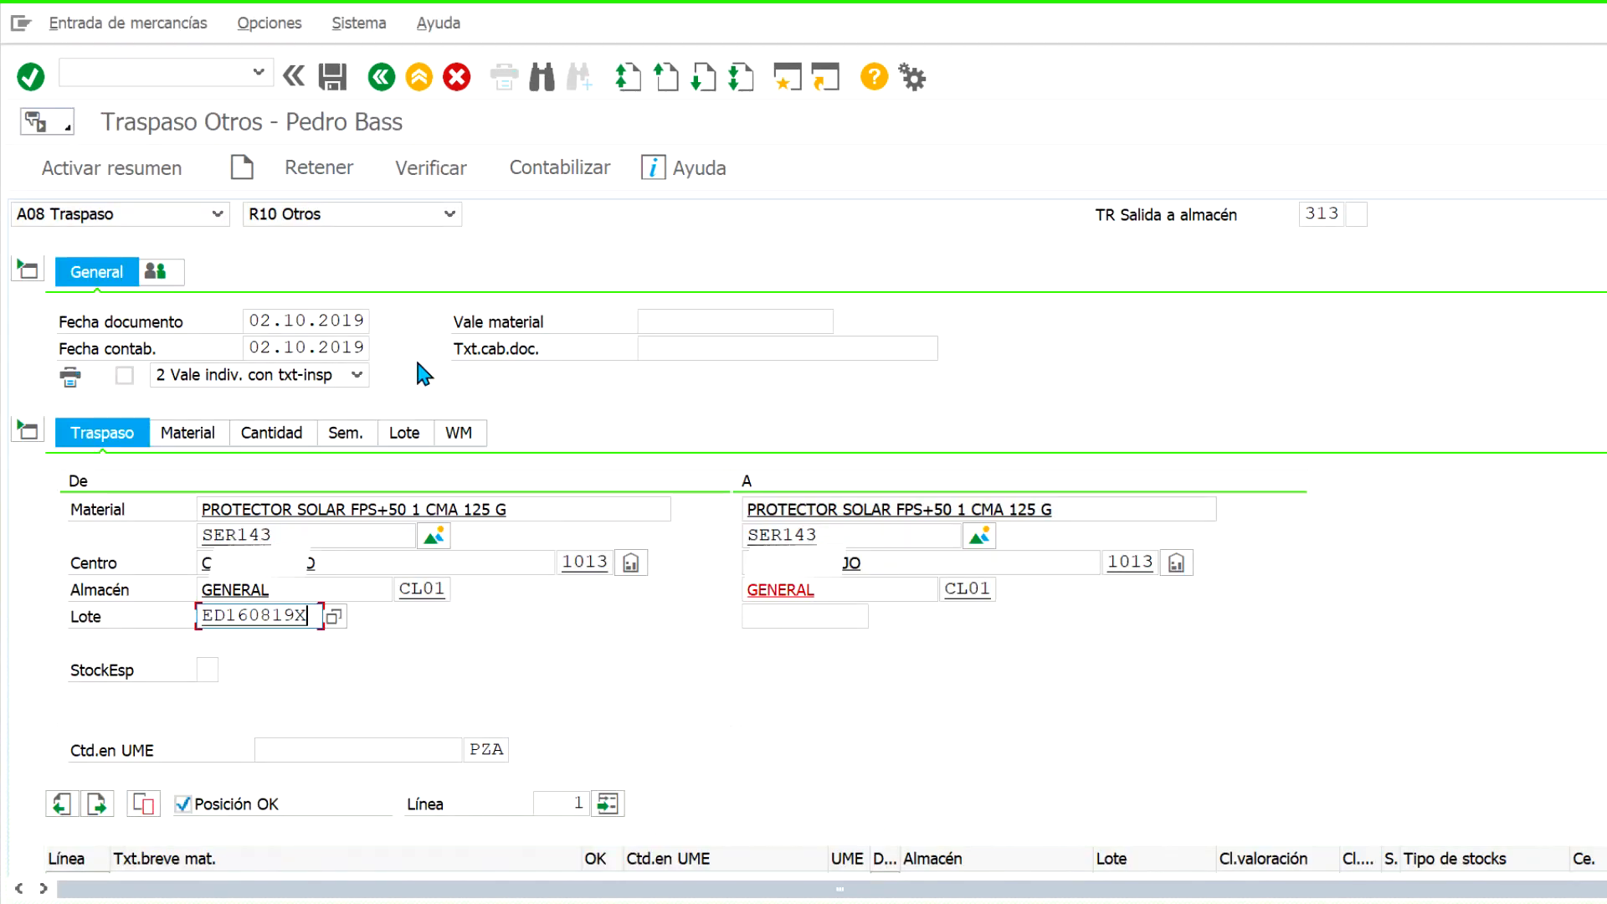
Copy batch ED160819 from the warehouse stock list into the destination batch of the transfer posting
{"action": "left_click", "coordinate": [783, 619]}
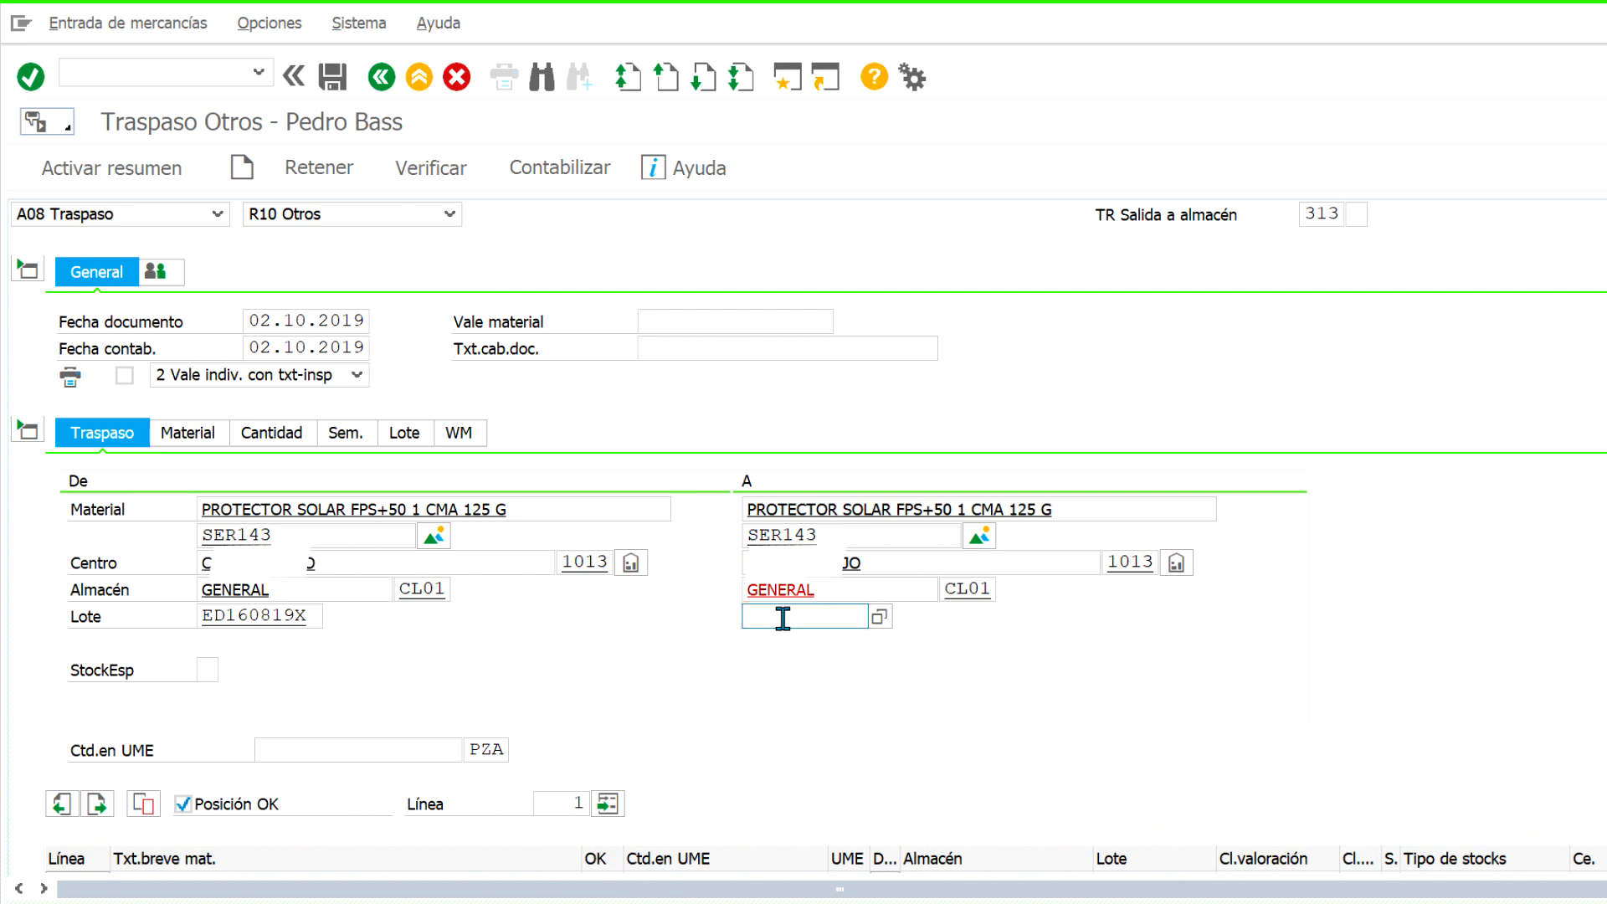
{"action": "key", "text": "alt+Tab"}
{"action": "left_click", "coordinate": [504, 343]}
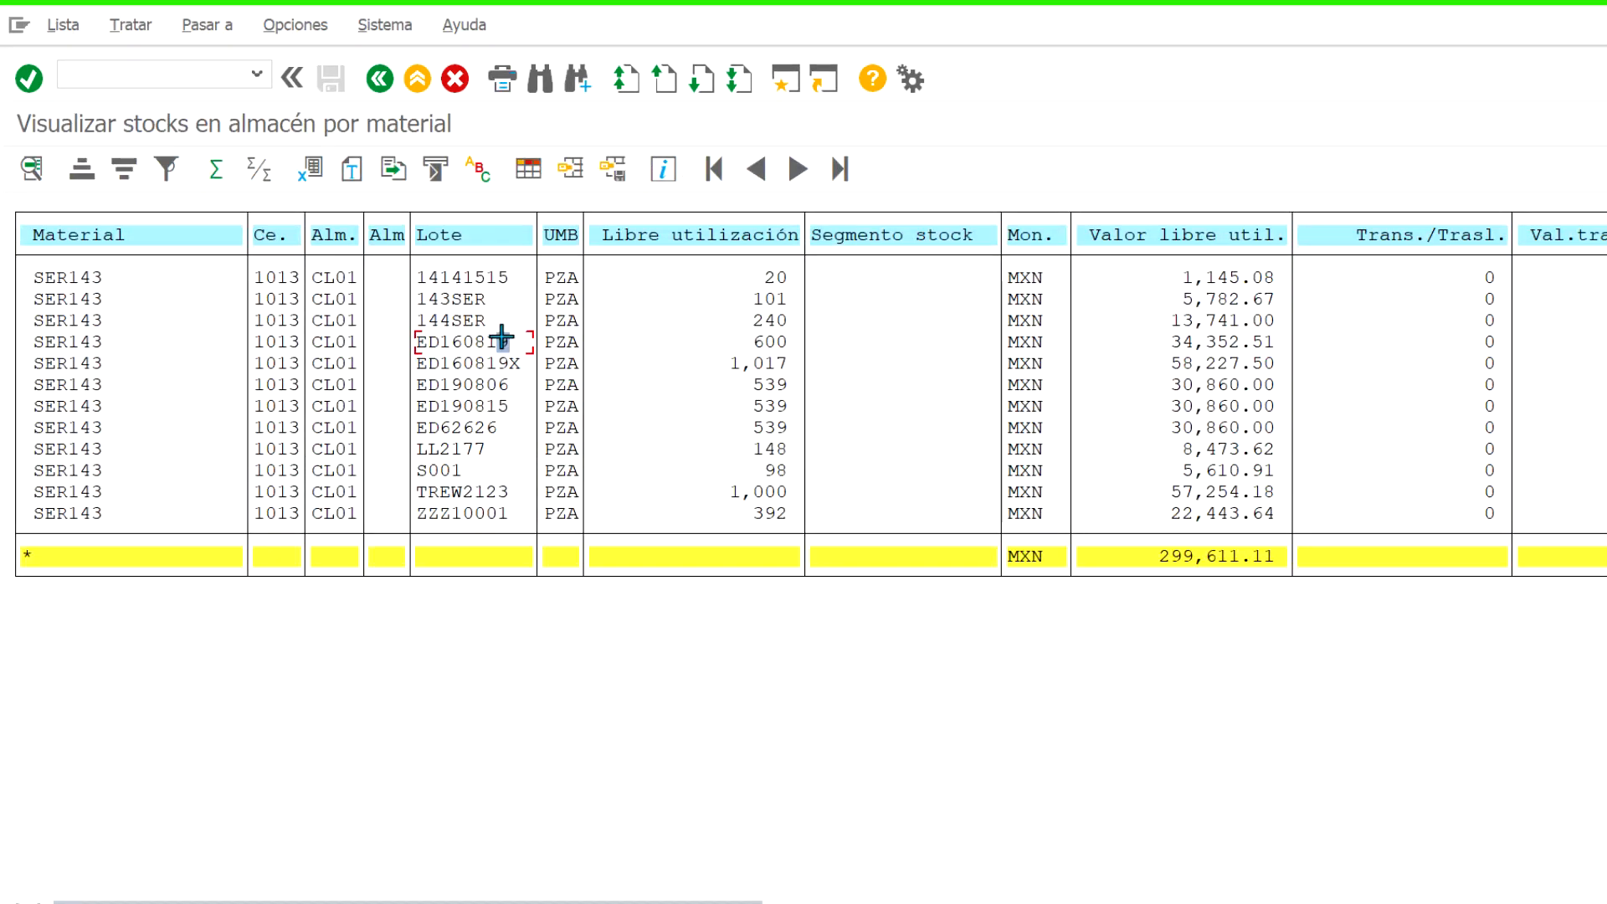
{"action": "left_click_drag", "start_coordinate": [513, 338], "coordinate": [423, 355]}
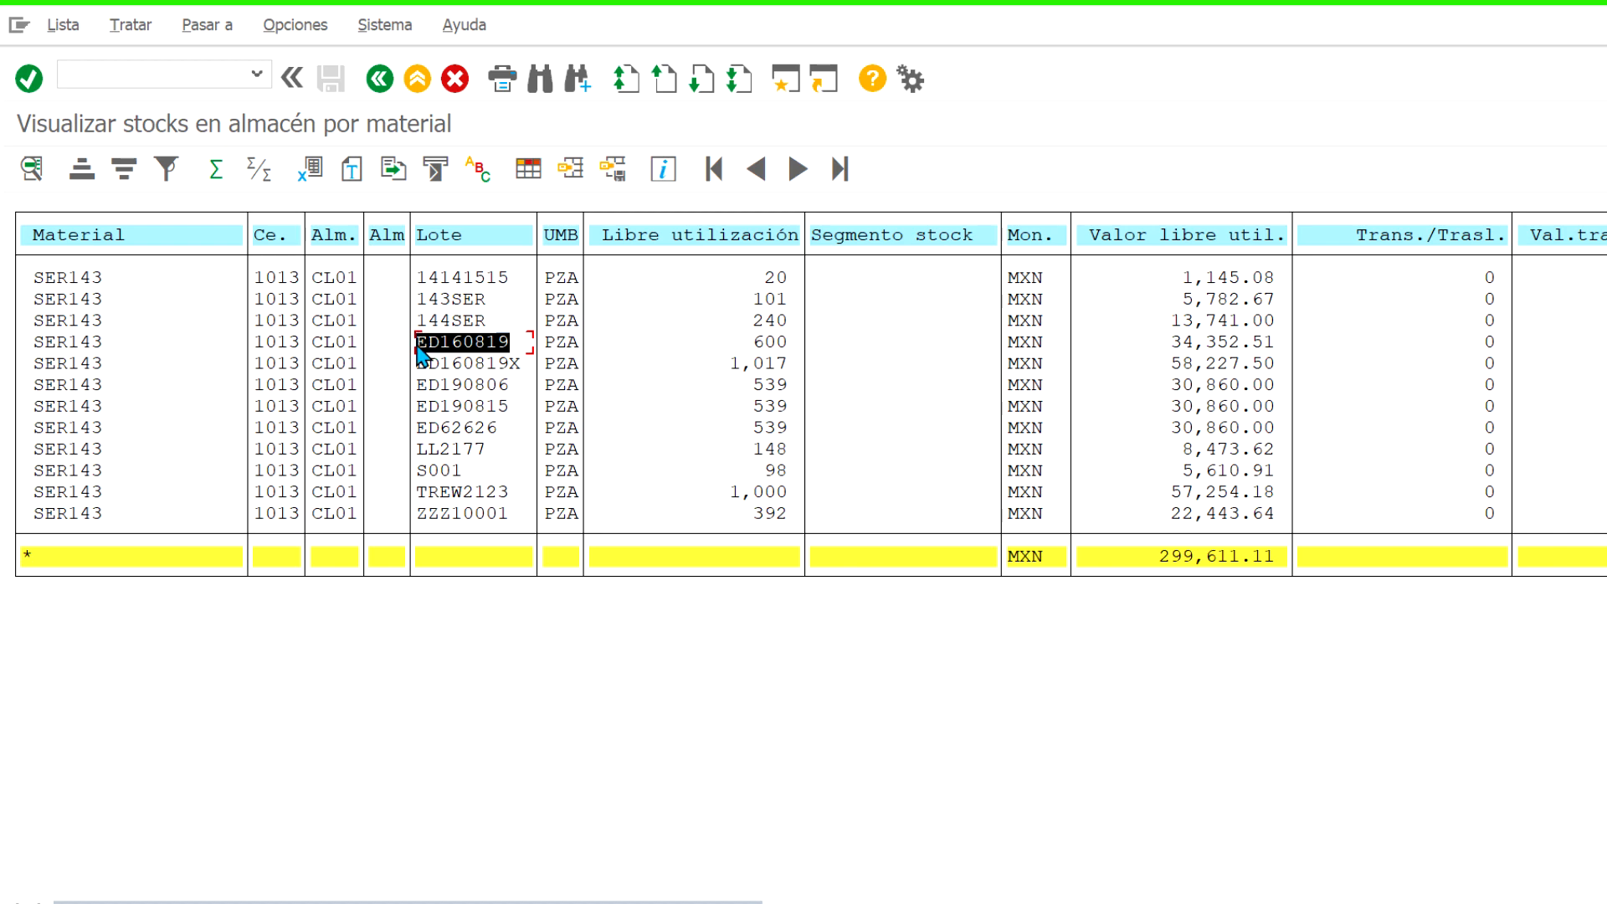
{"action": "key", "text": "alt+Tab"}
{"action": "left_click", "coordinate": [790, 615]}
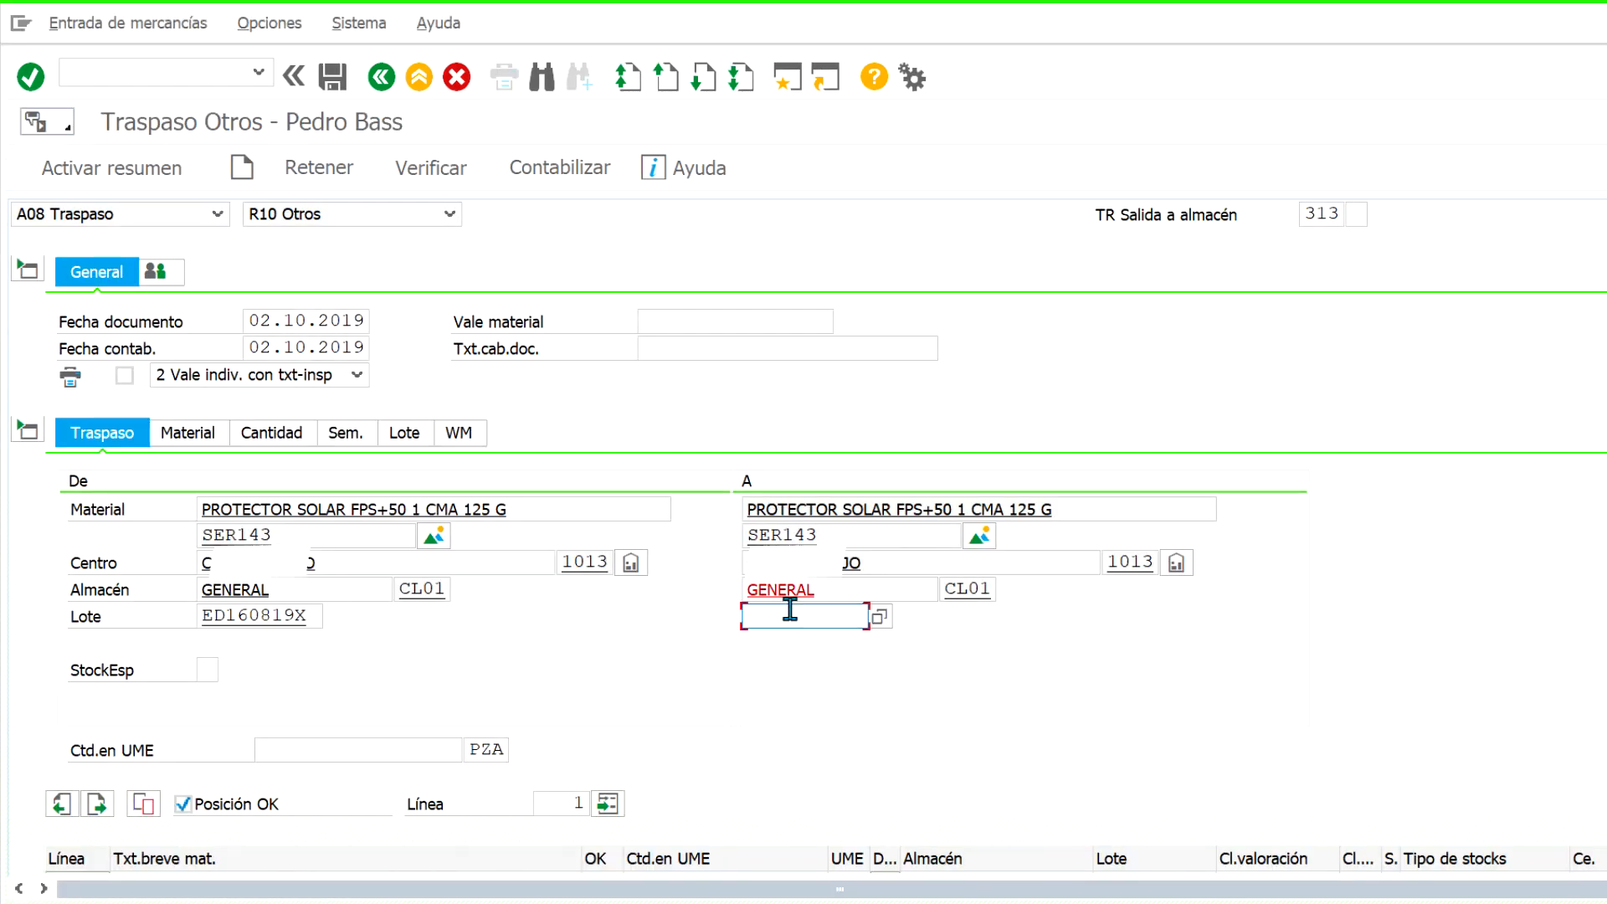
{"action": "key", "text": "ctrl+v"}
Check the available batch stock in the stock list and set the transfer quantity to 400 PZA
{"action": "left_click", "coordinate": [325, 742]}
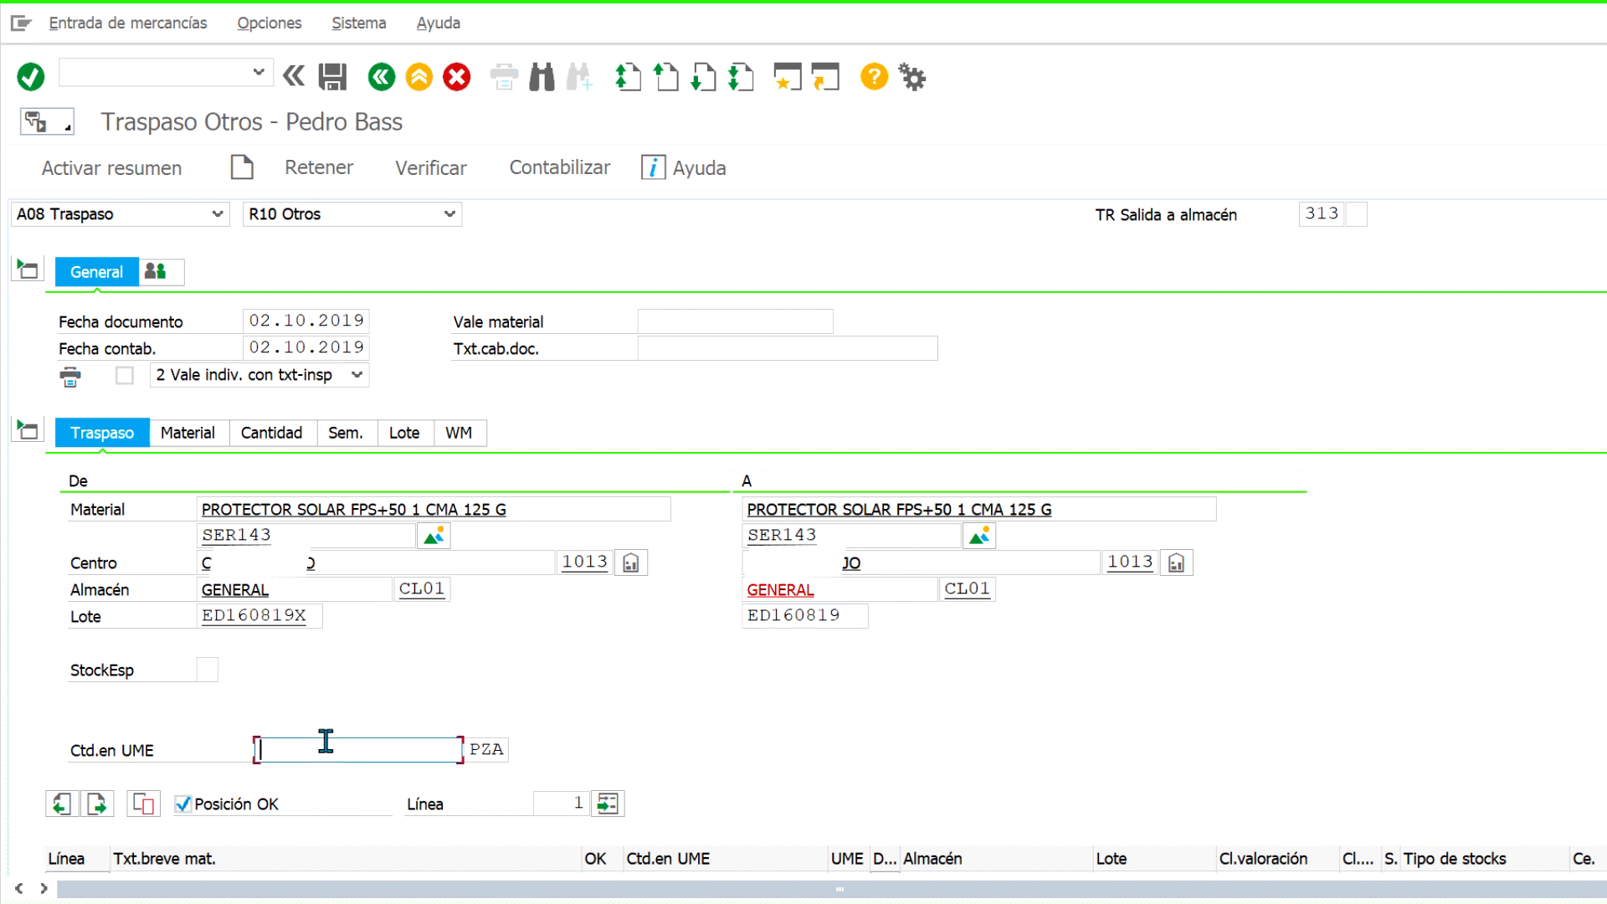
{"action": "key", "text": "alt+Tab"}
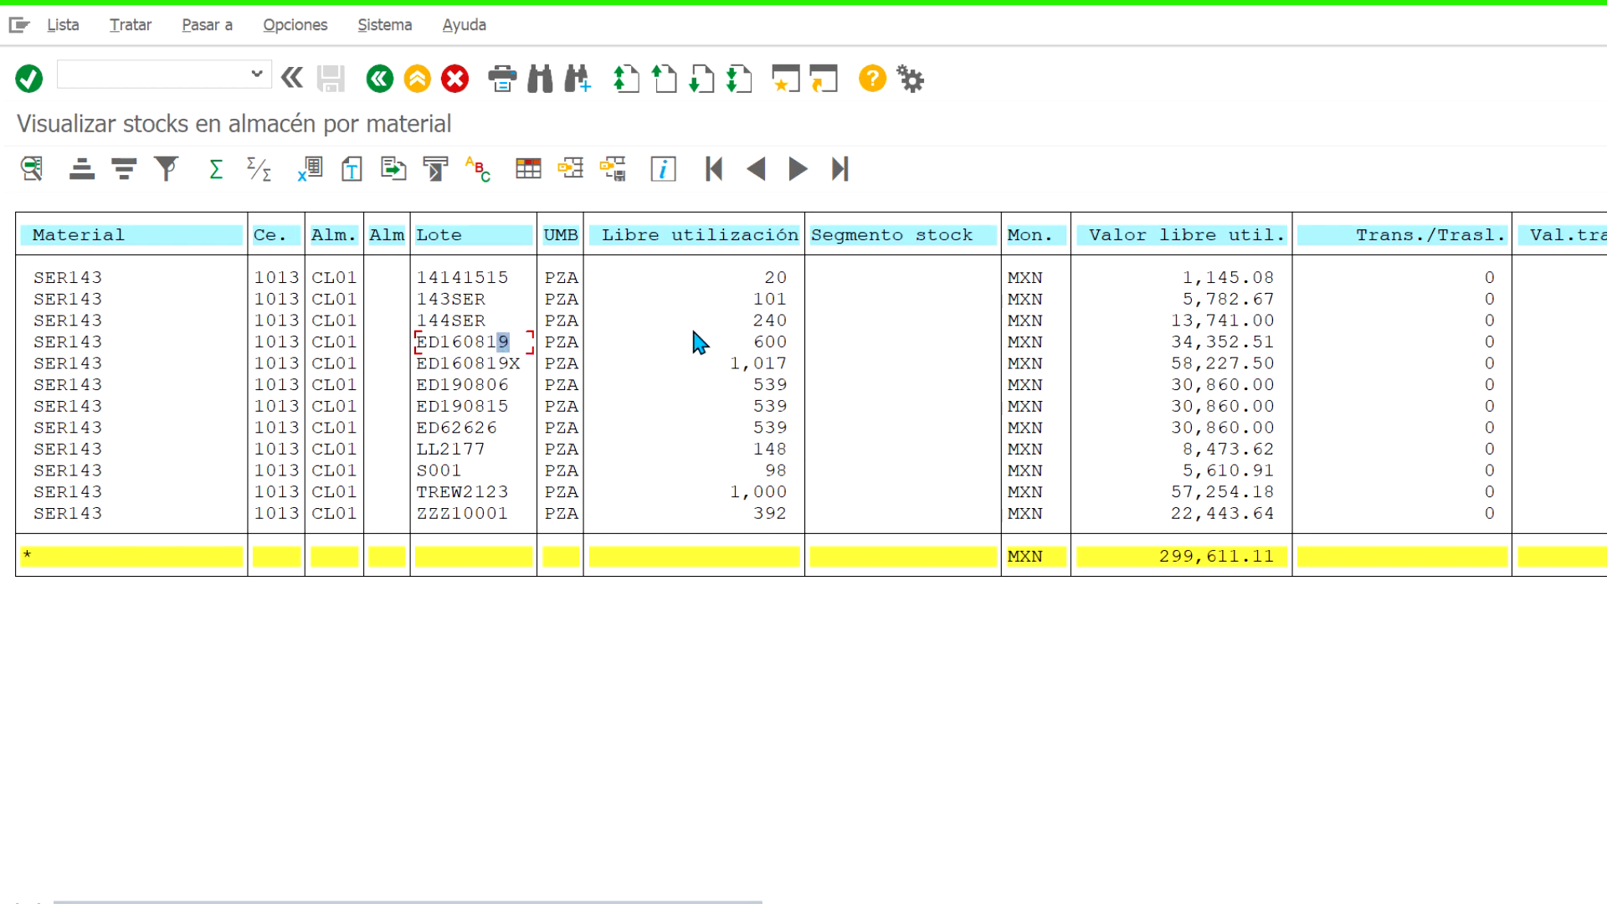
{"action": "key", "text": "alt+Tab"}
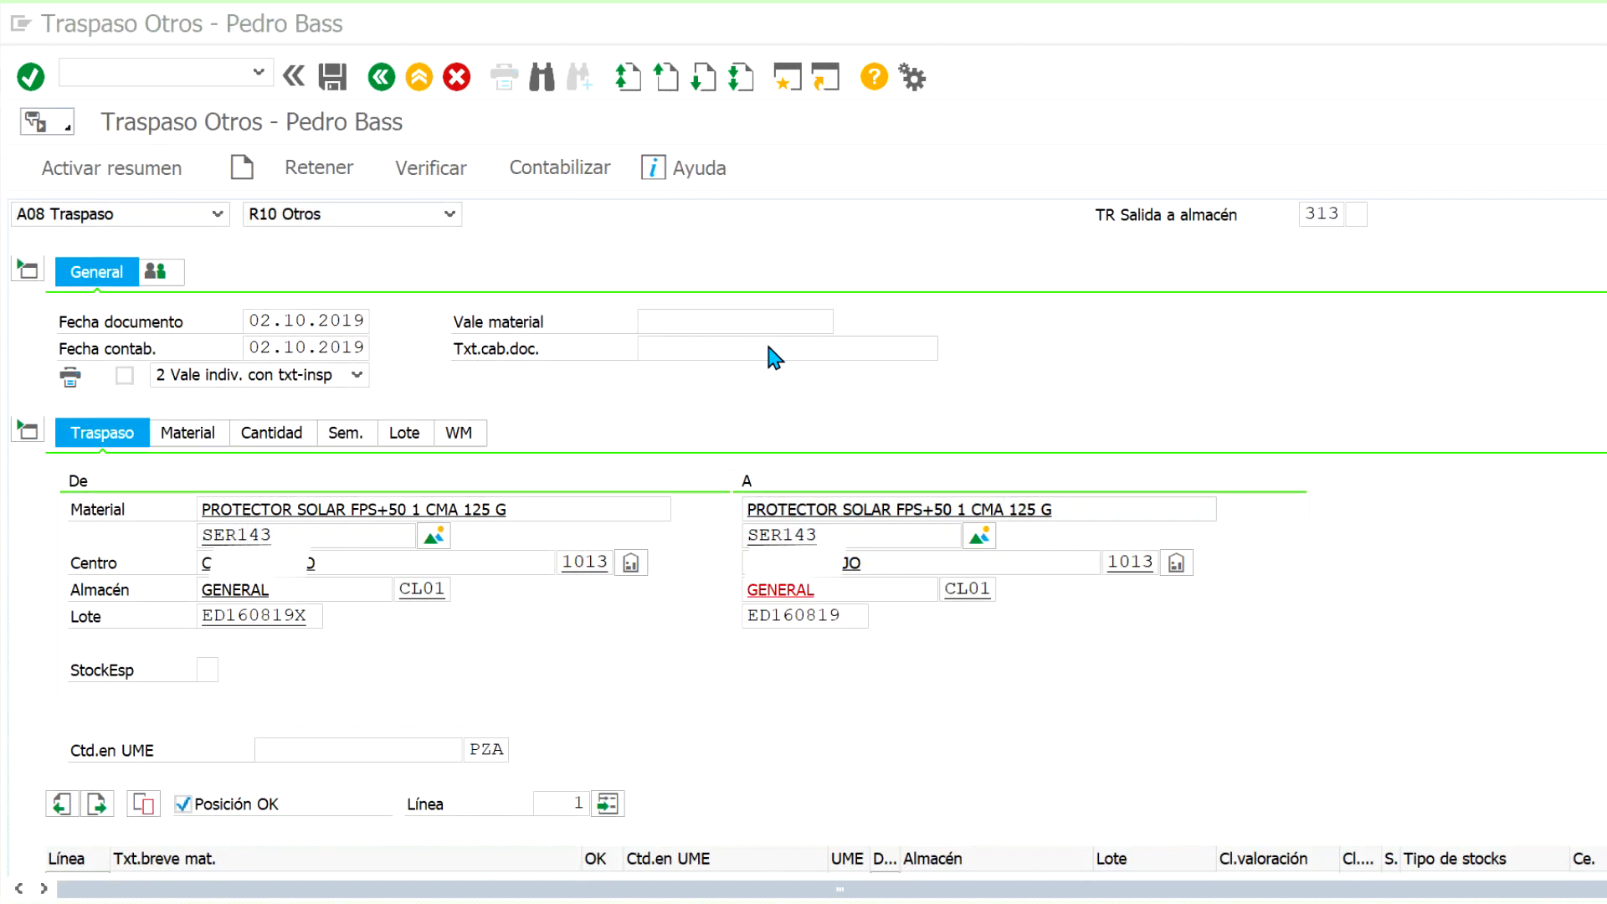
{"action": "type", "text": "4000"}
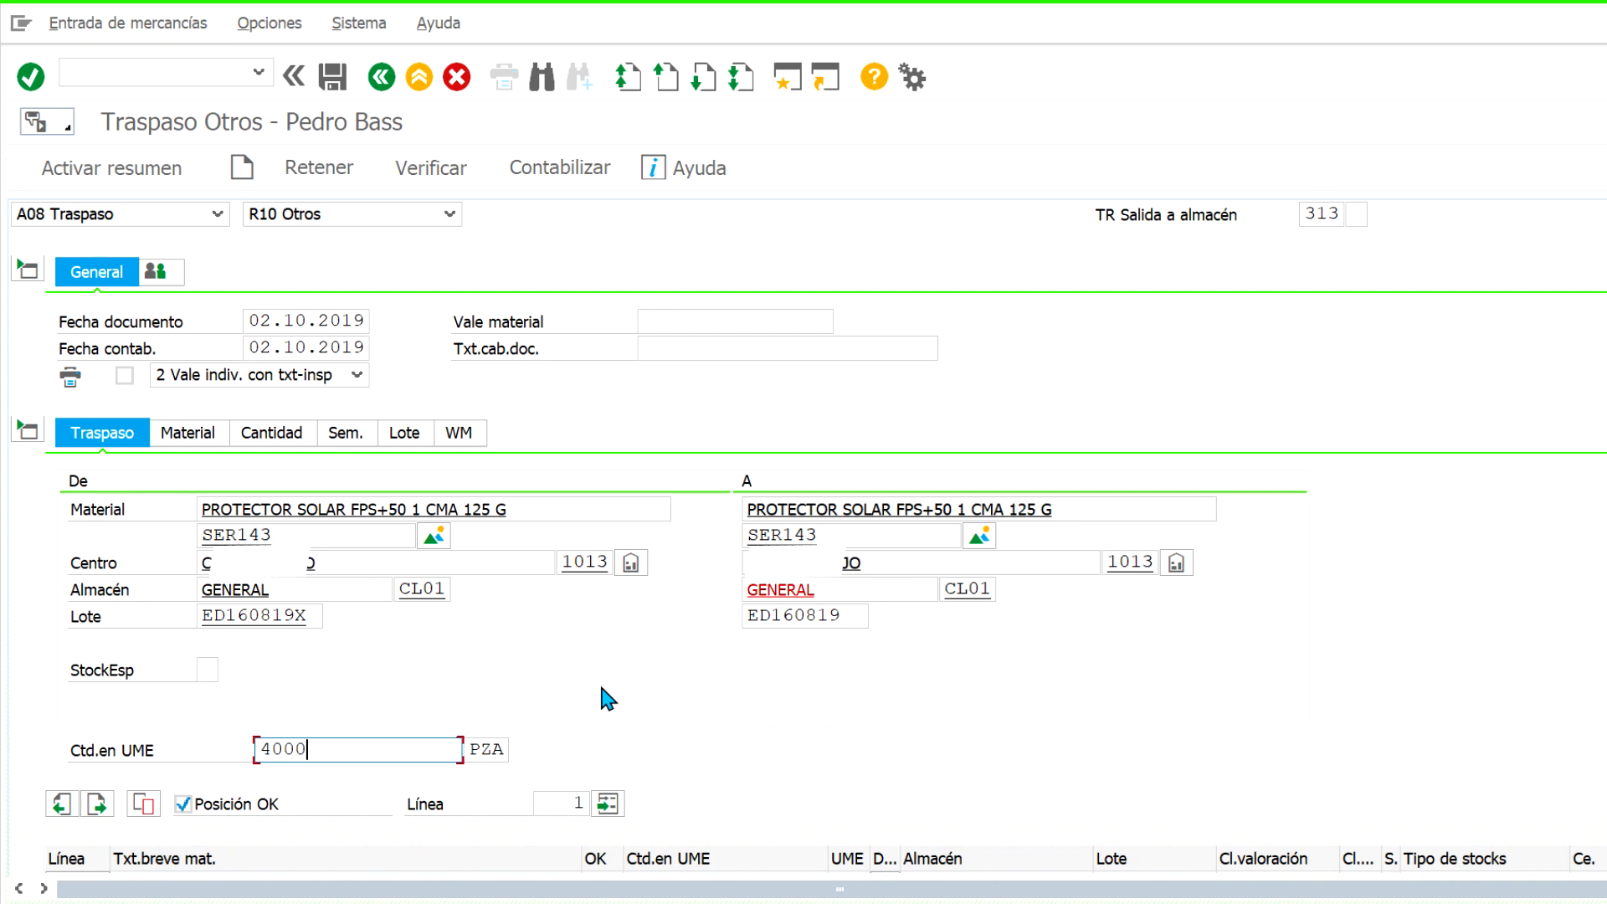
{"action": "key", "text": "BackSpace"}
Make sure the transfer item is flagged as OK and post the document
{"action": "left_click", "coordinate": [186, 805]}
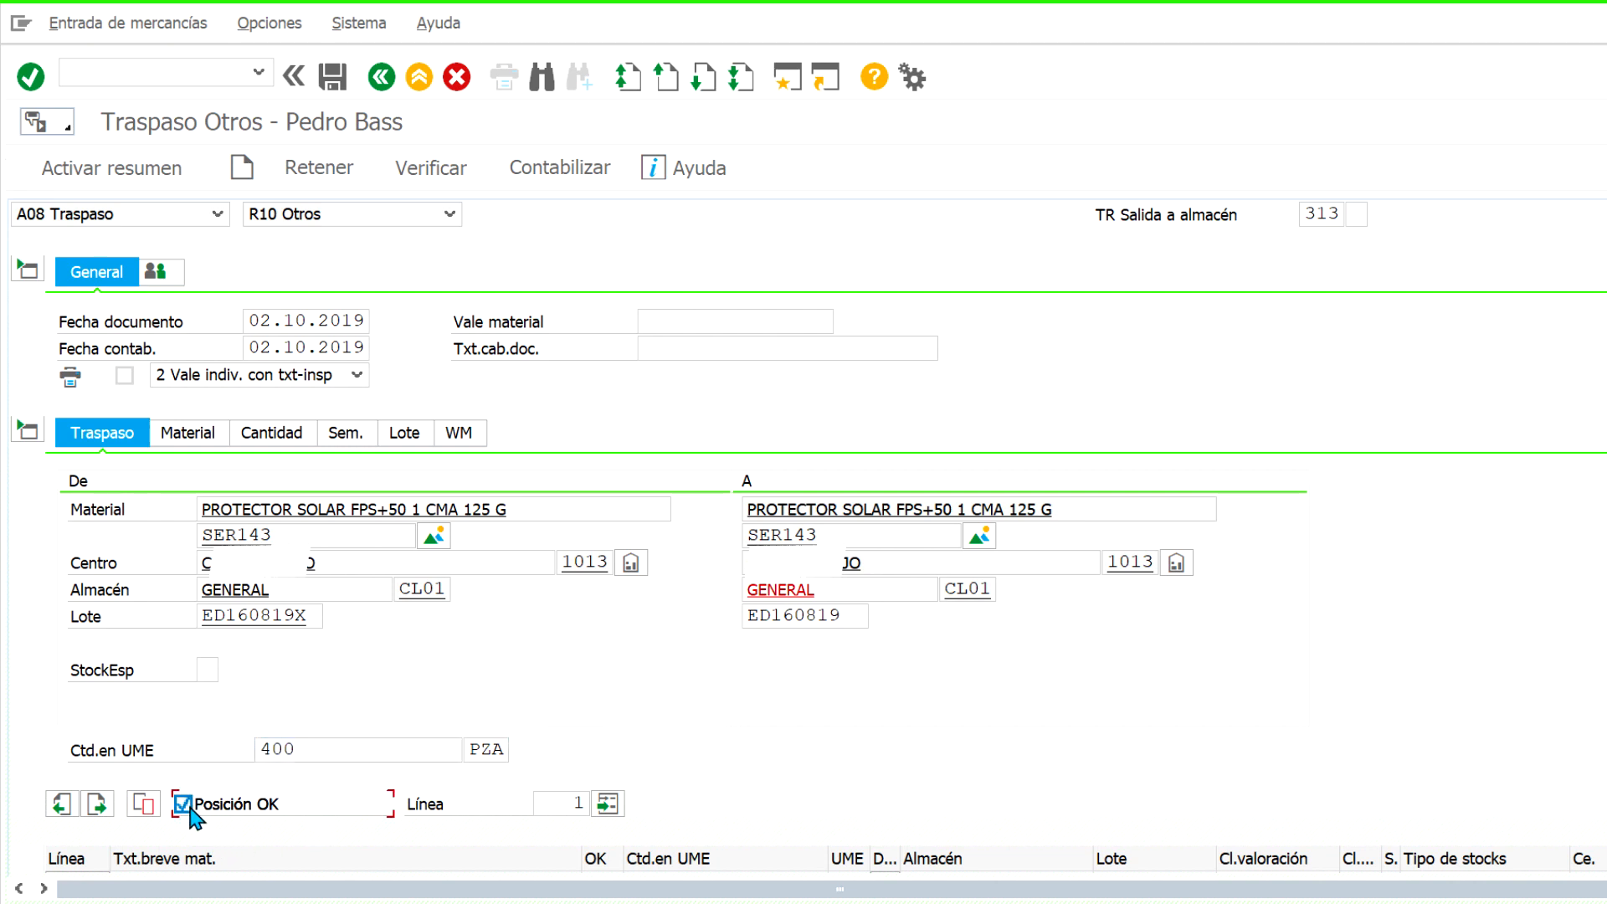
{"action": "left_click", "coordinate": [184, 805]}
{"action": "left_click", "coordinate": [183, 805]}
{"action": "left_click", "coordinate": [339, 83]}
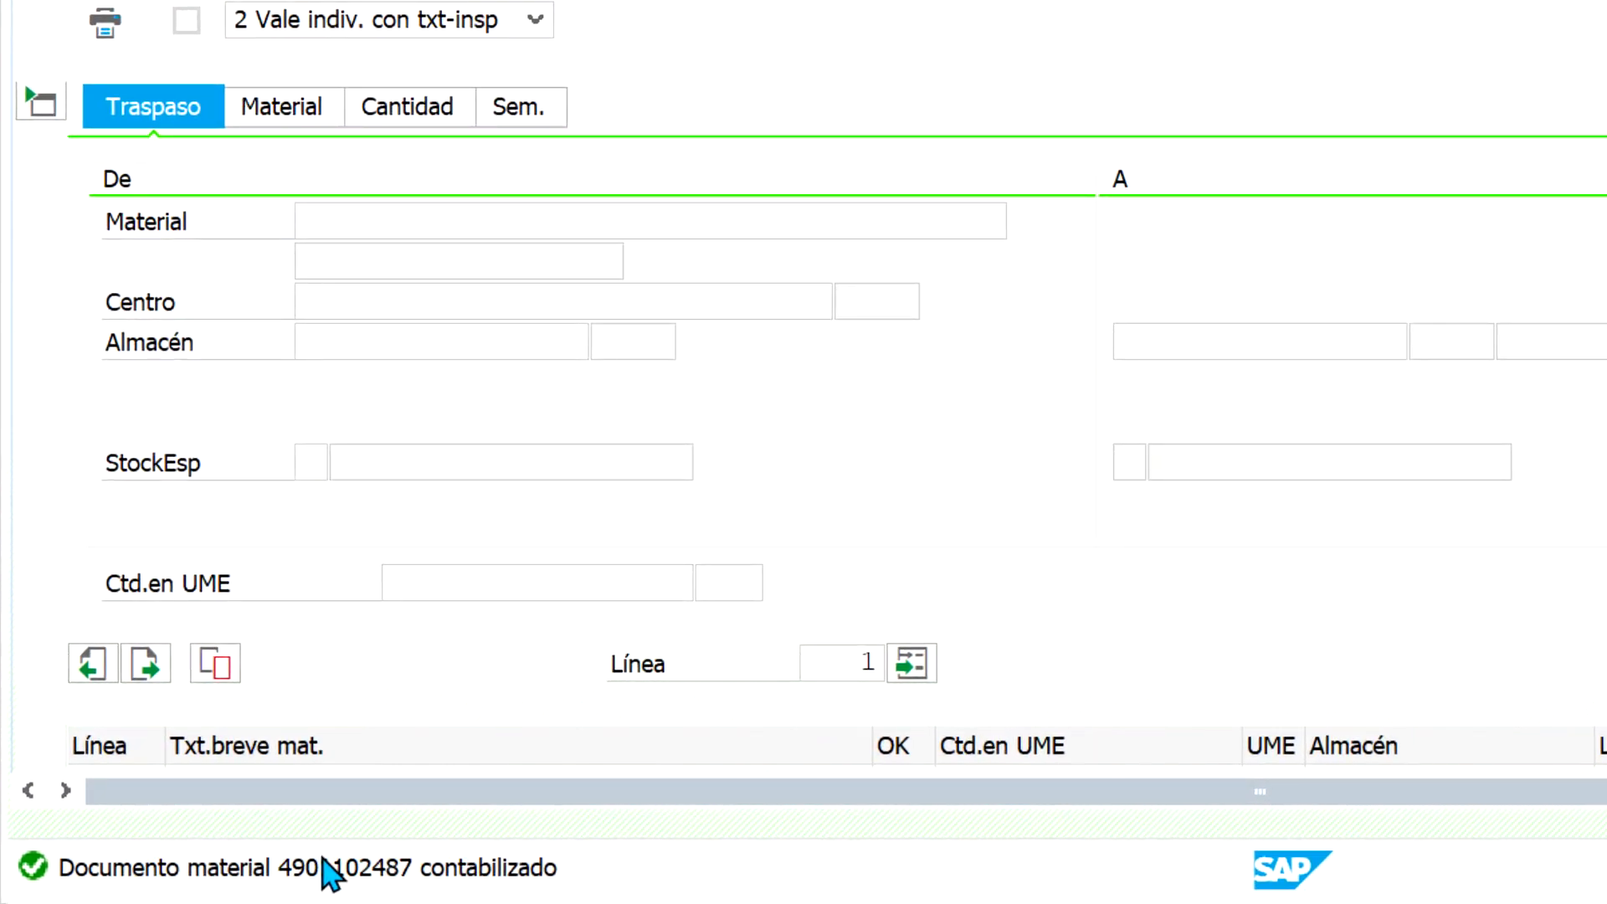
Copy the posting message with the material document number into the Notepad file, labelled "Traspaso:"
{"action": "double_click", "coordinate": [323, 860]}
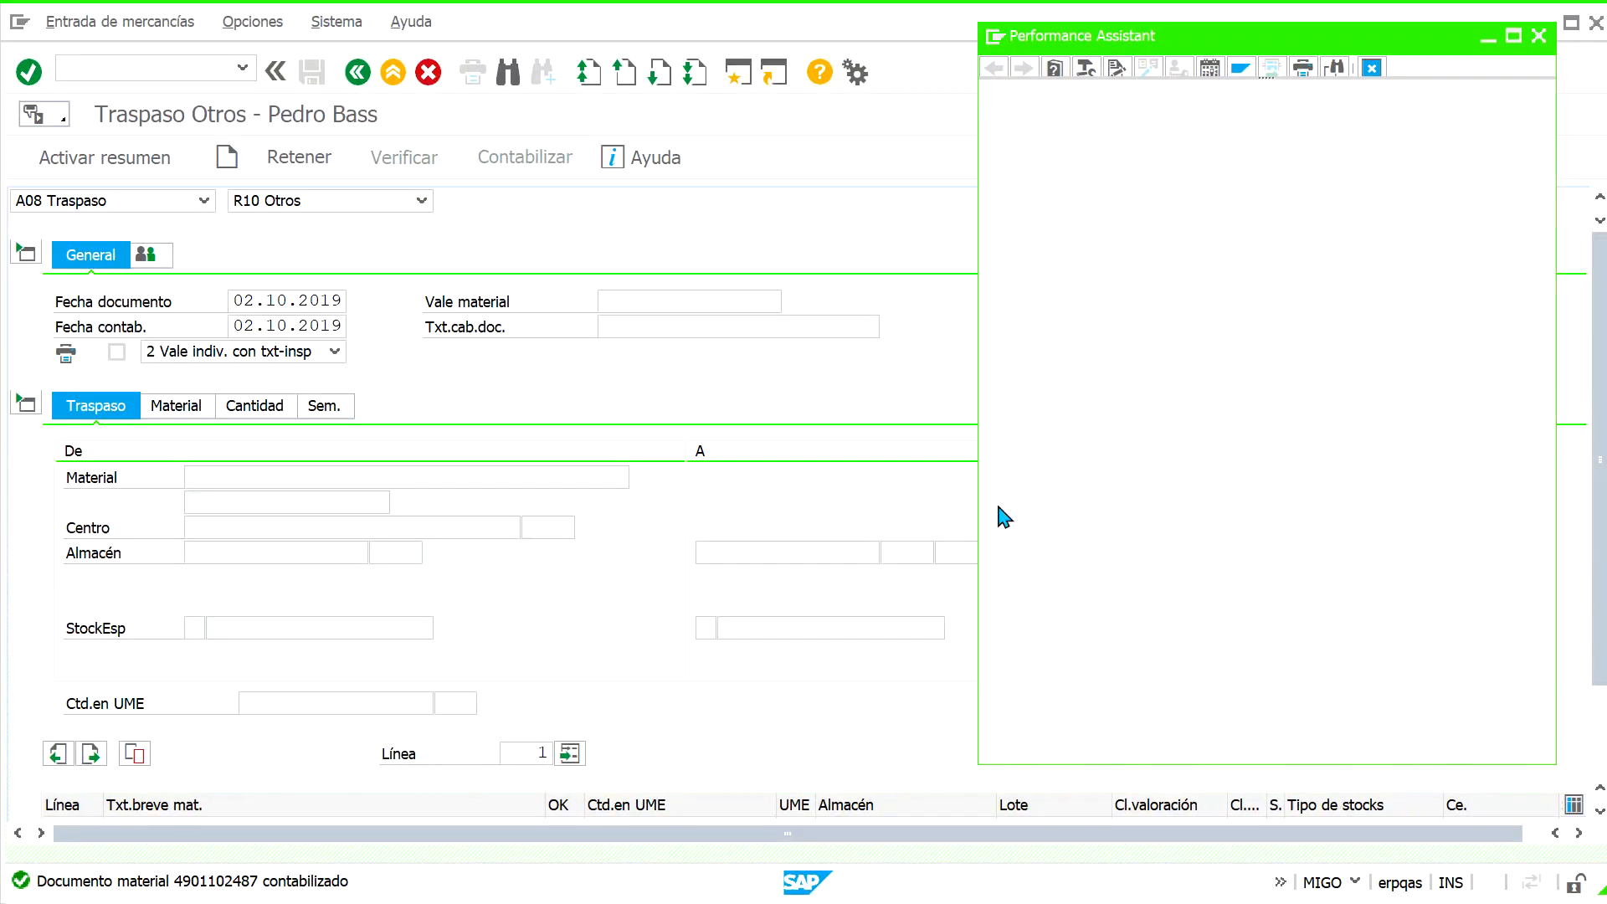
{"action": "triple_click", "coordinate": [1398, 98]}
{"action": "key", "text": "ctrl+c"}
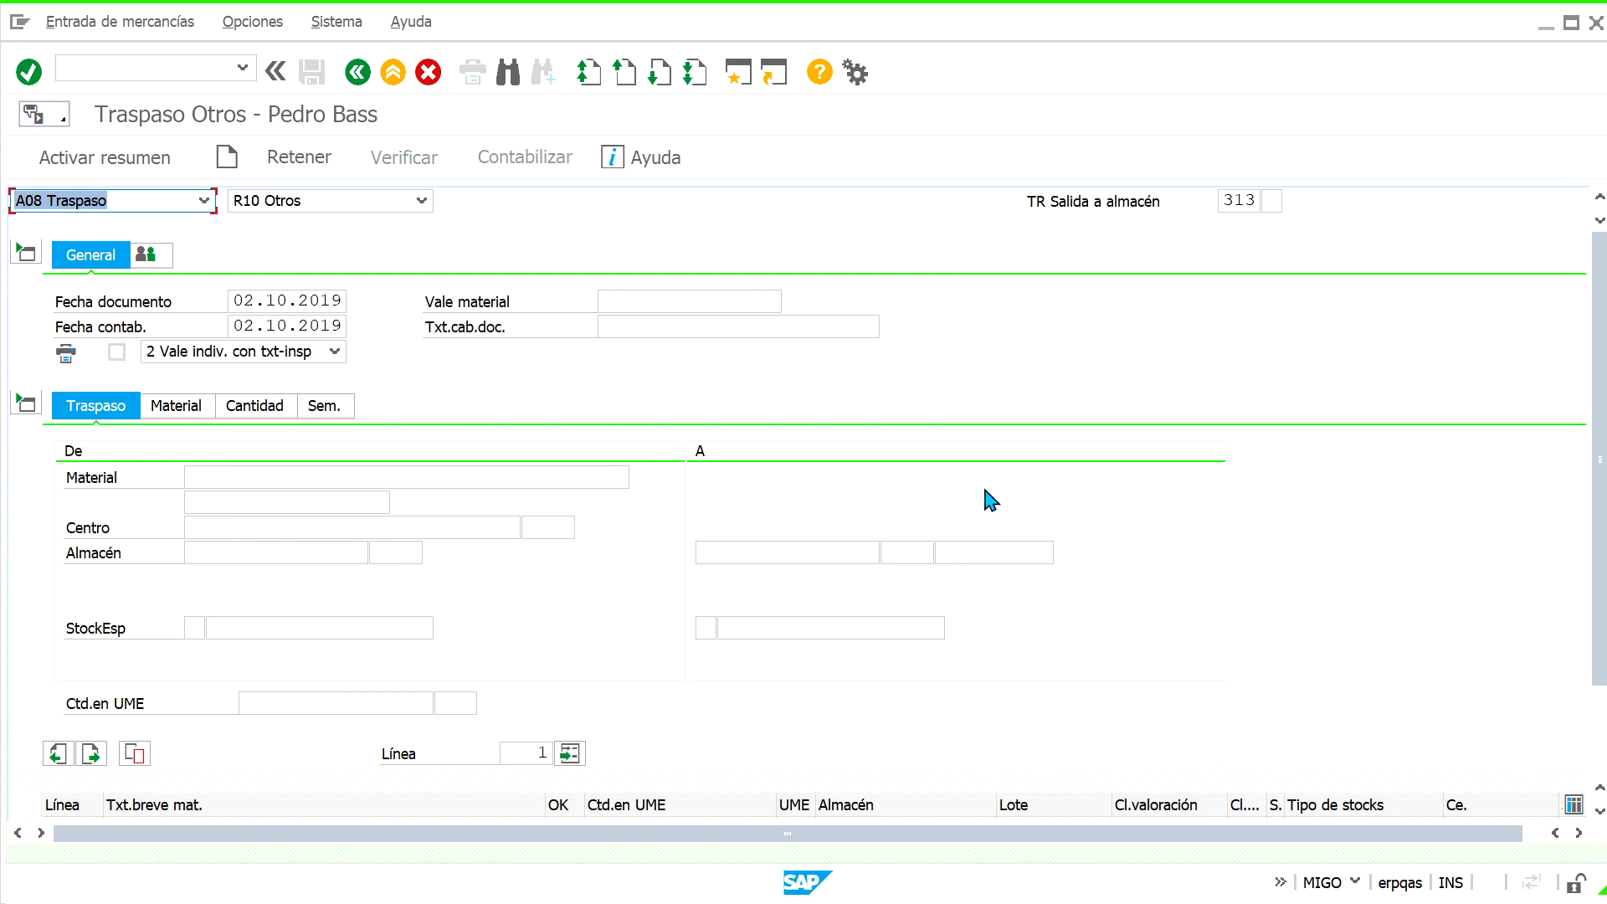
{"action": "key", "text": "alt+Tab"}
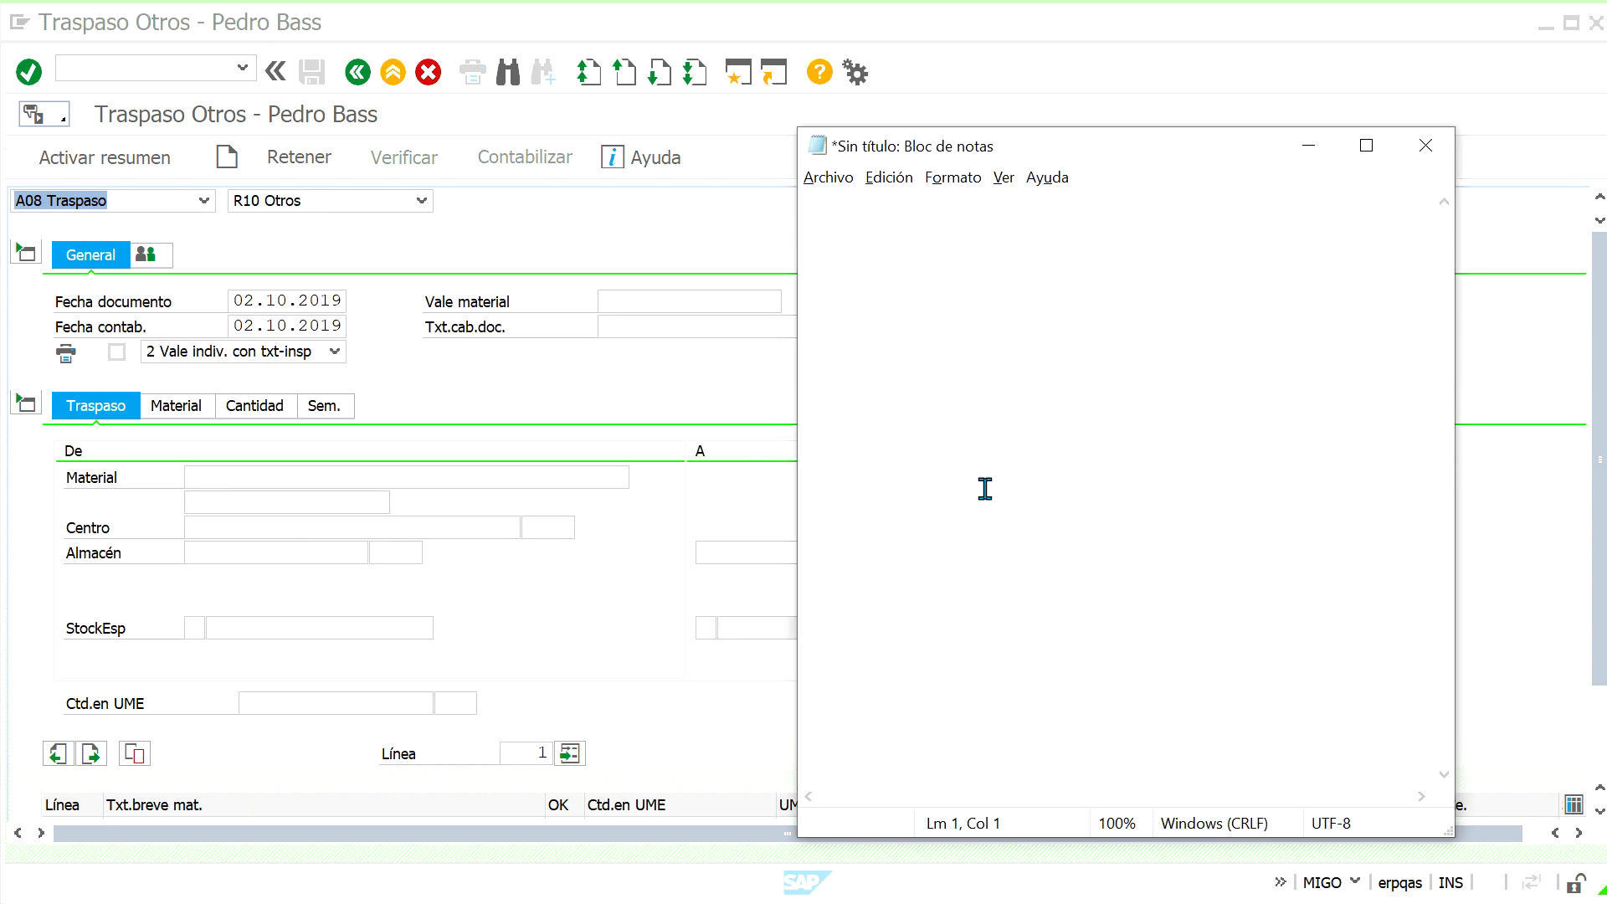
{"action": "key", "text": "ctrl+v"}
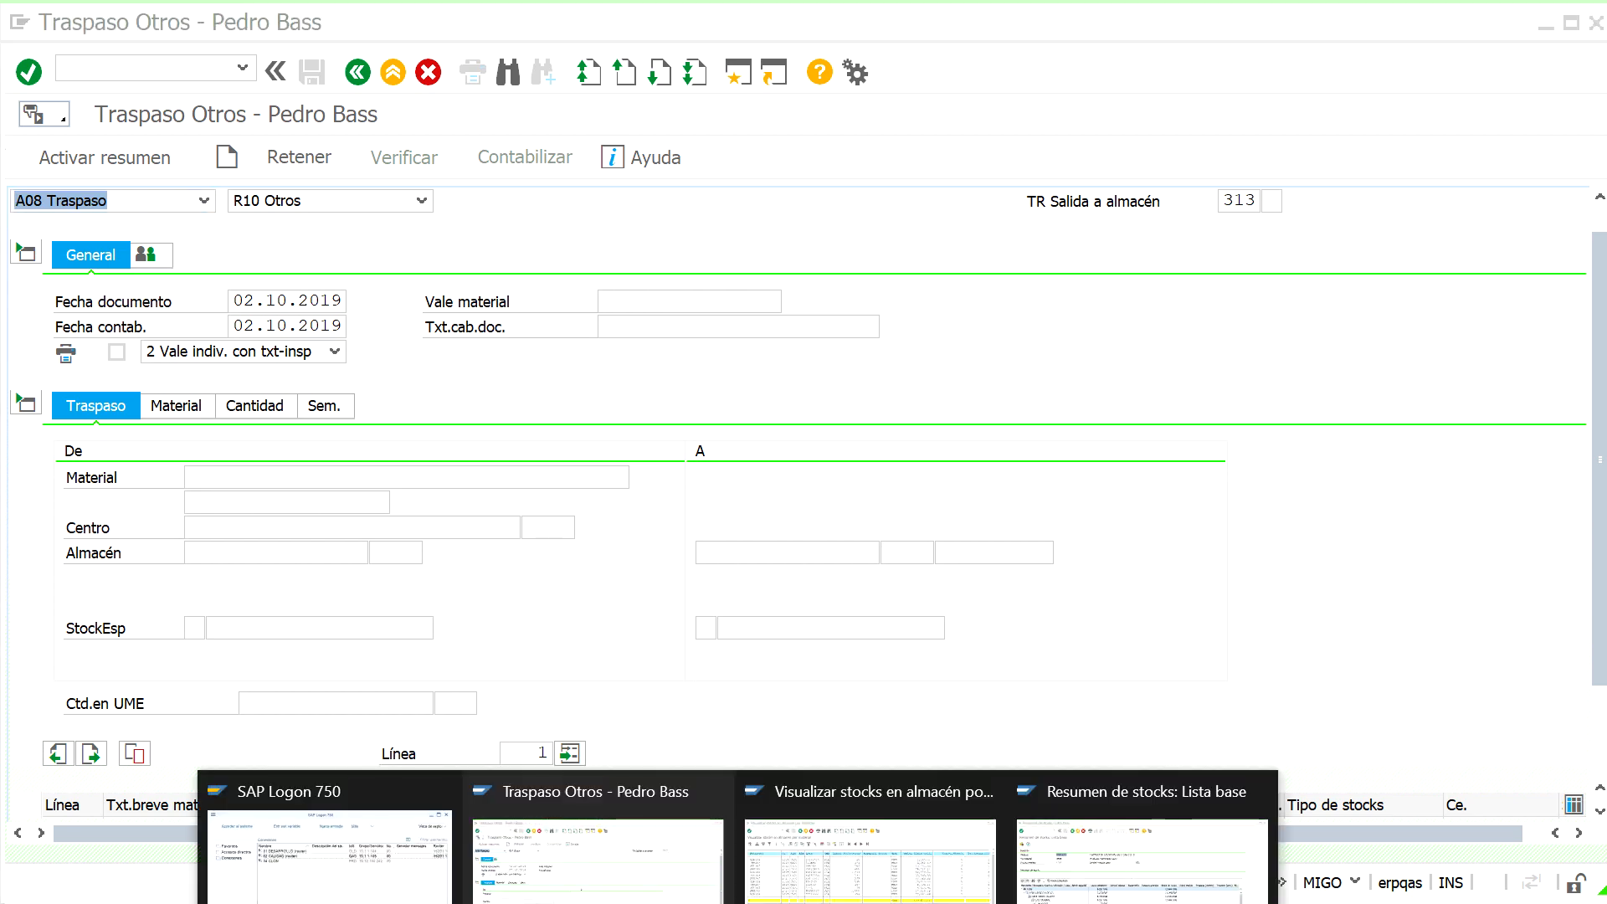
Switch to the MB52 session and rerun the warehouse stock list for material SER143 in plant 1013
{"action": "left_click", "coordinate": [858, 870]}
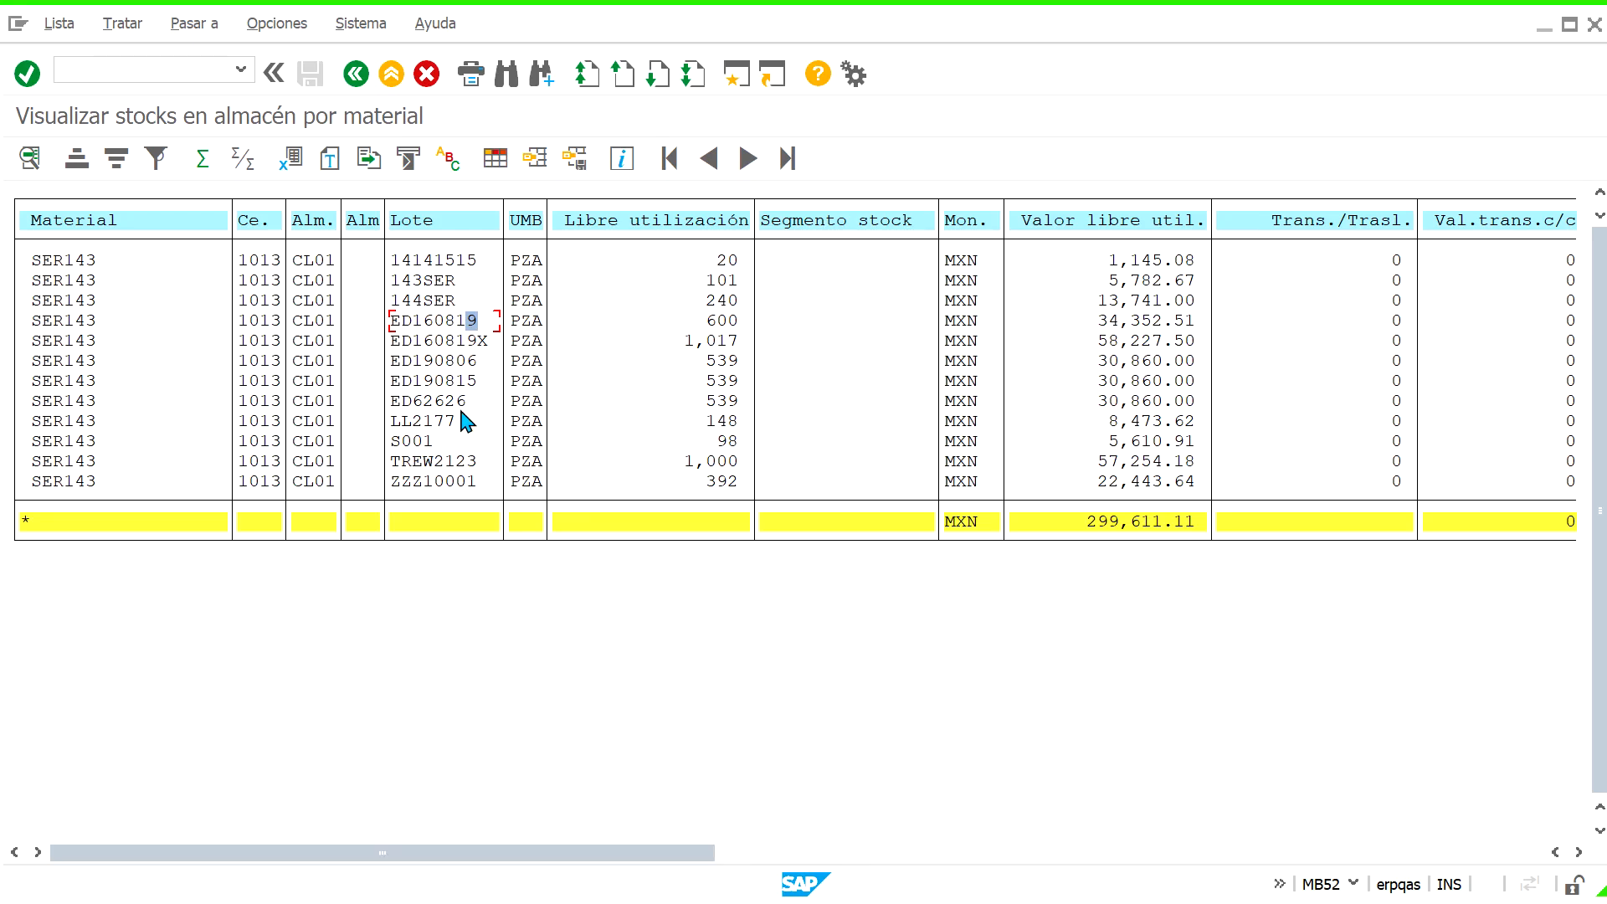
{"action": "left_click", "coordinate": [356, 73]}
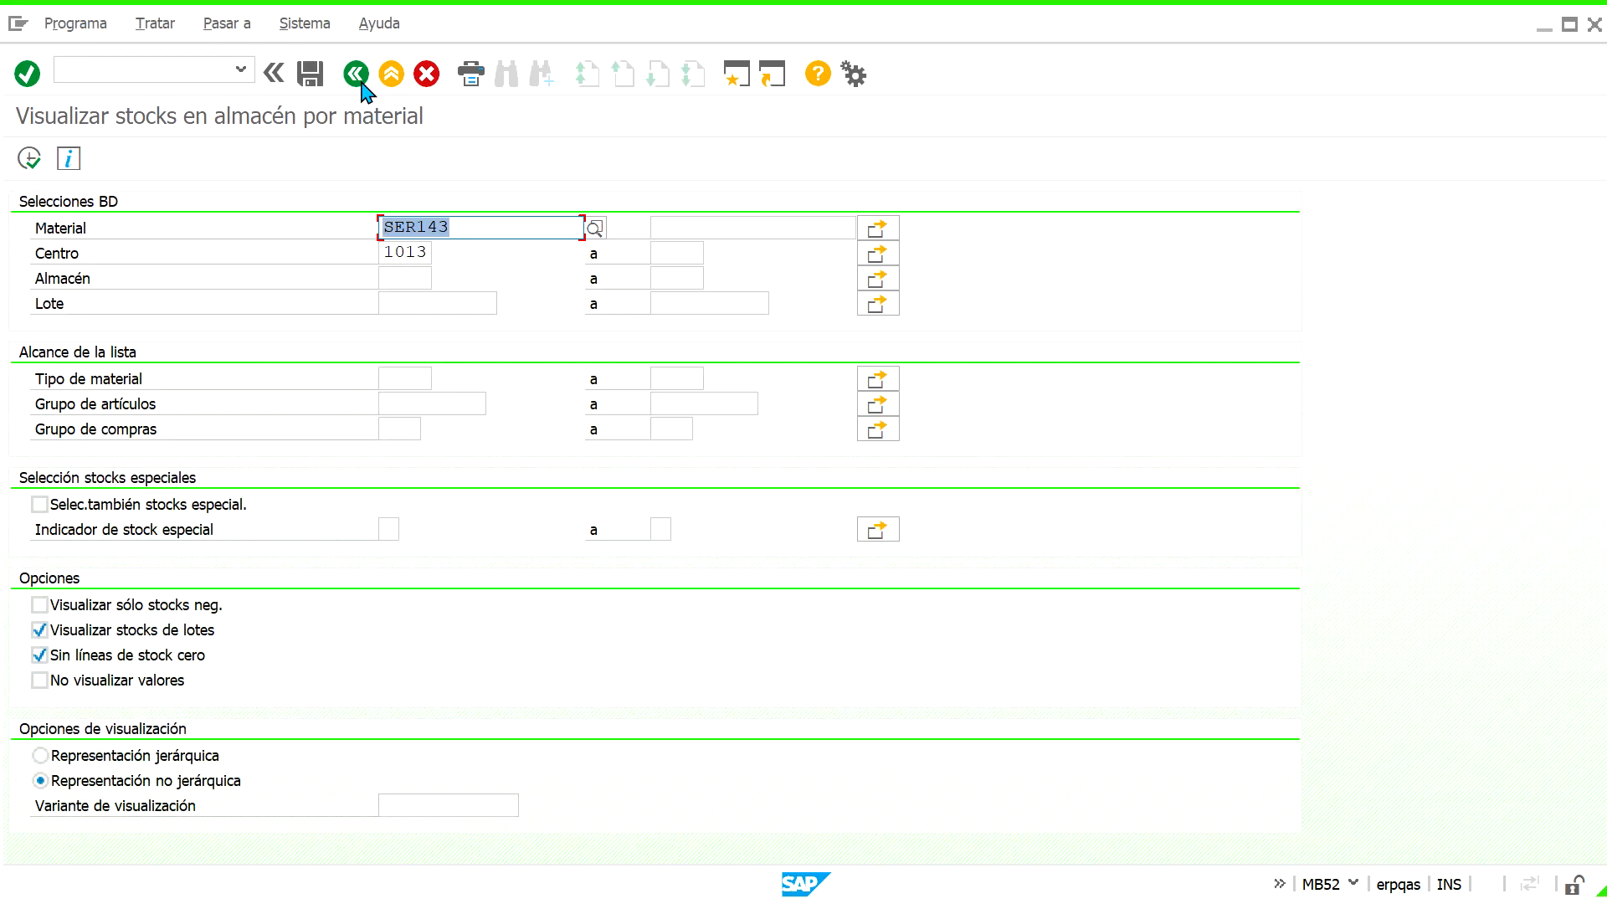
{"action": "left_click", "coordinate": [30, 158]}
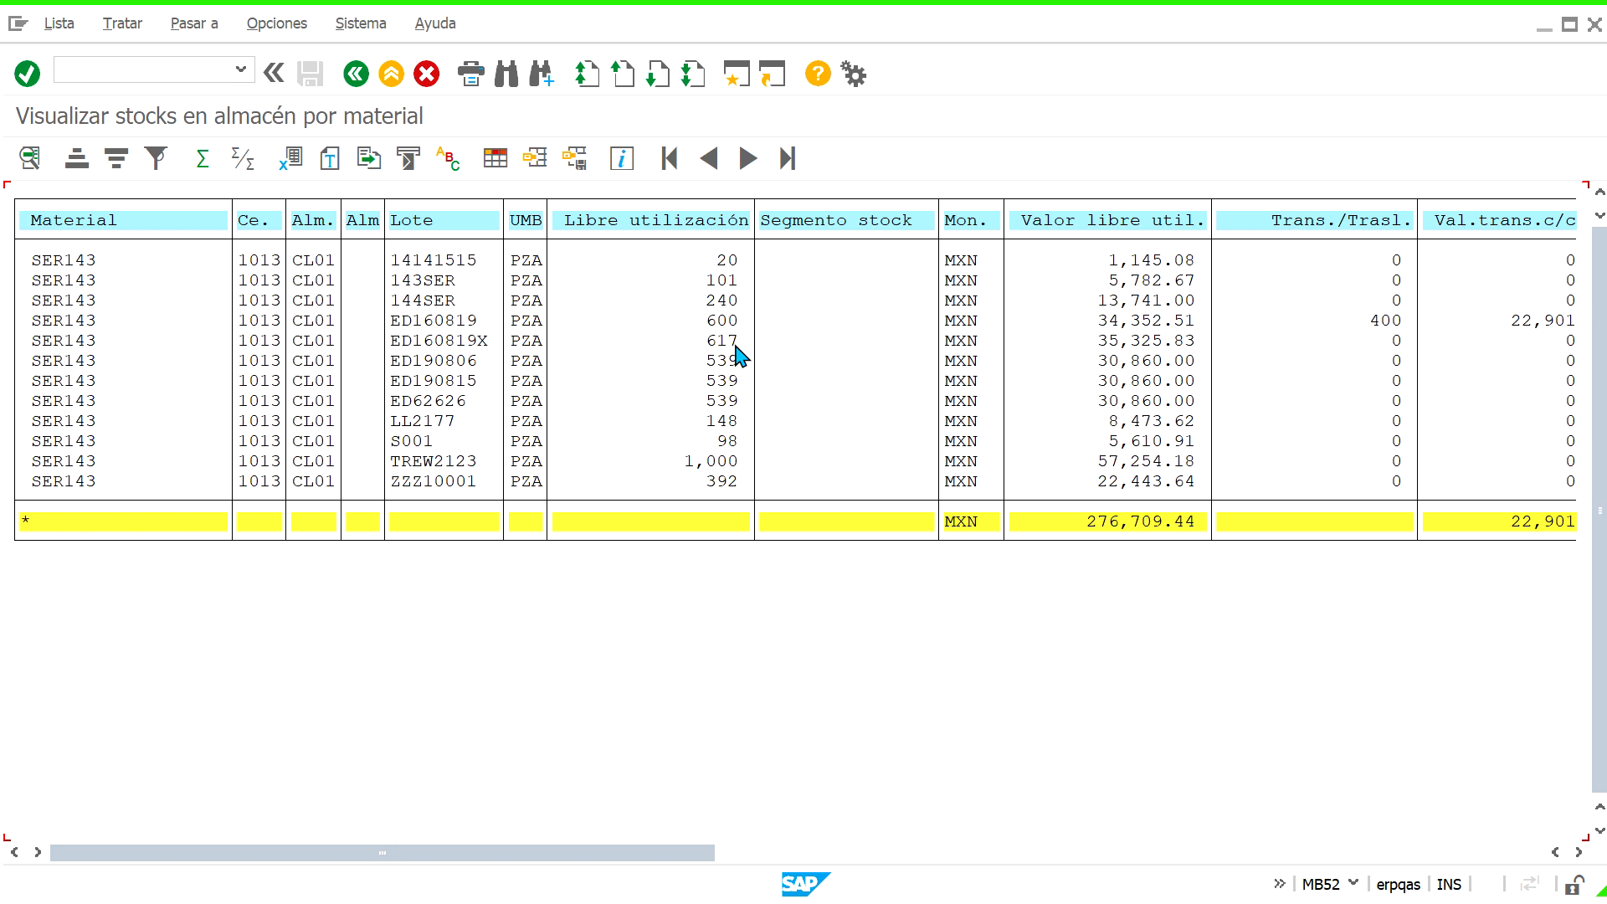
Switch to the MMBE session and refresh the stock overview of material SER143
{"action": "mouse_move", "coordinate": [756, 896]}
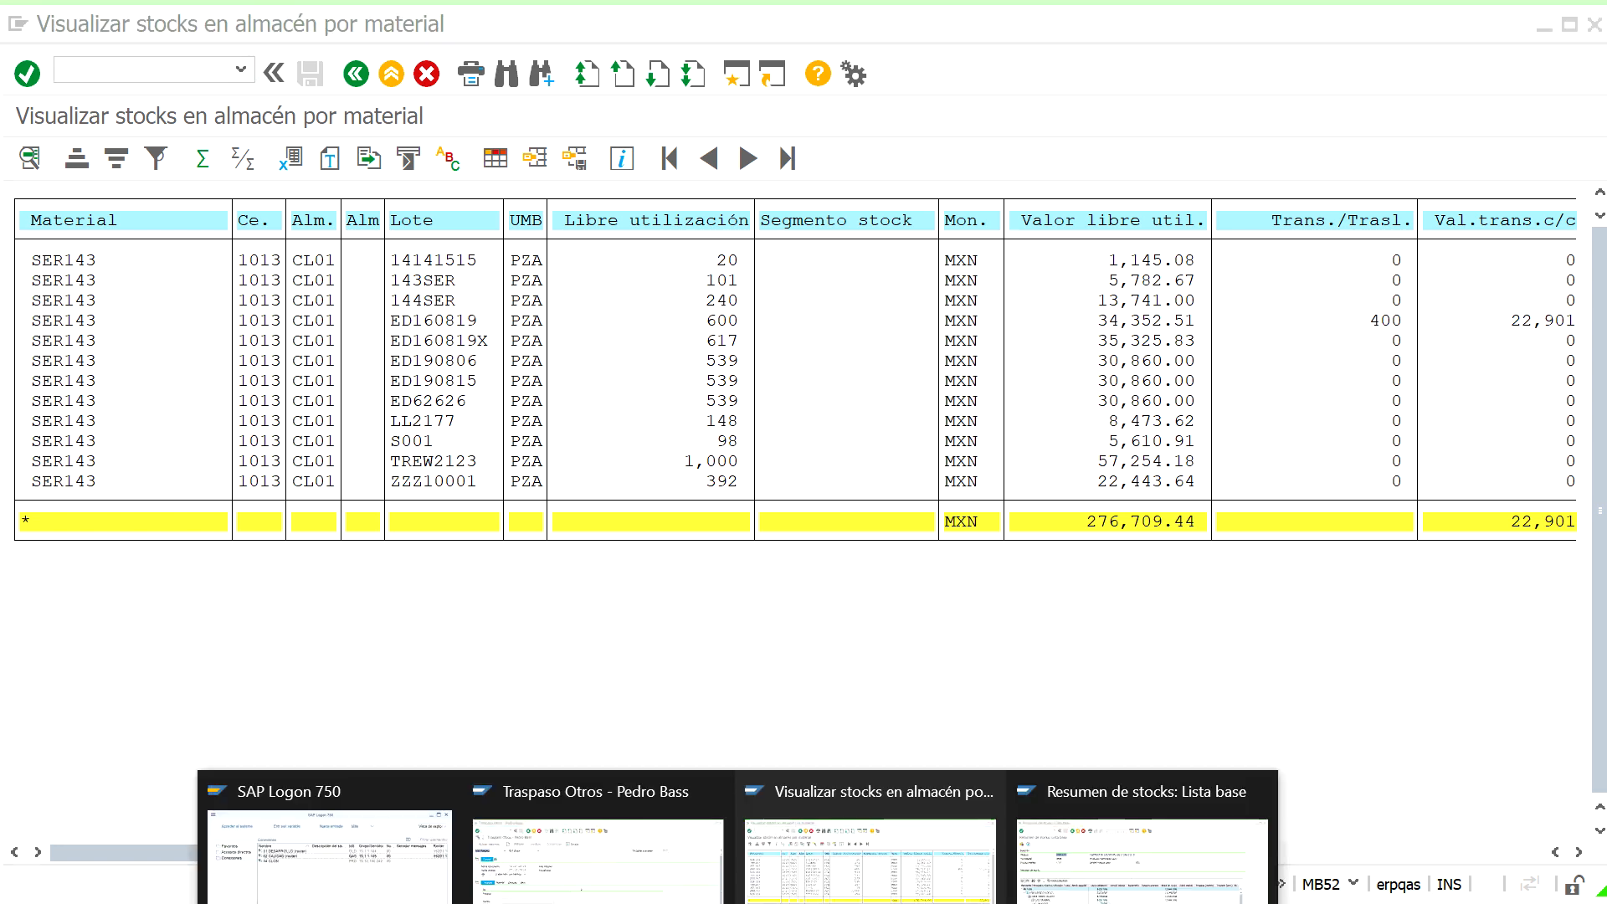
{"action": "left_click", "coordinate": [1195, 879]}
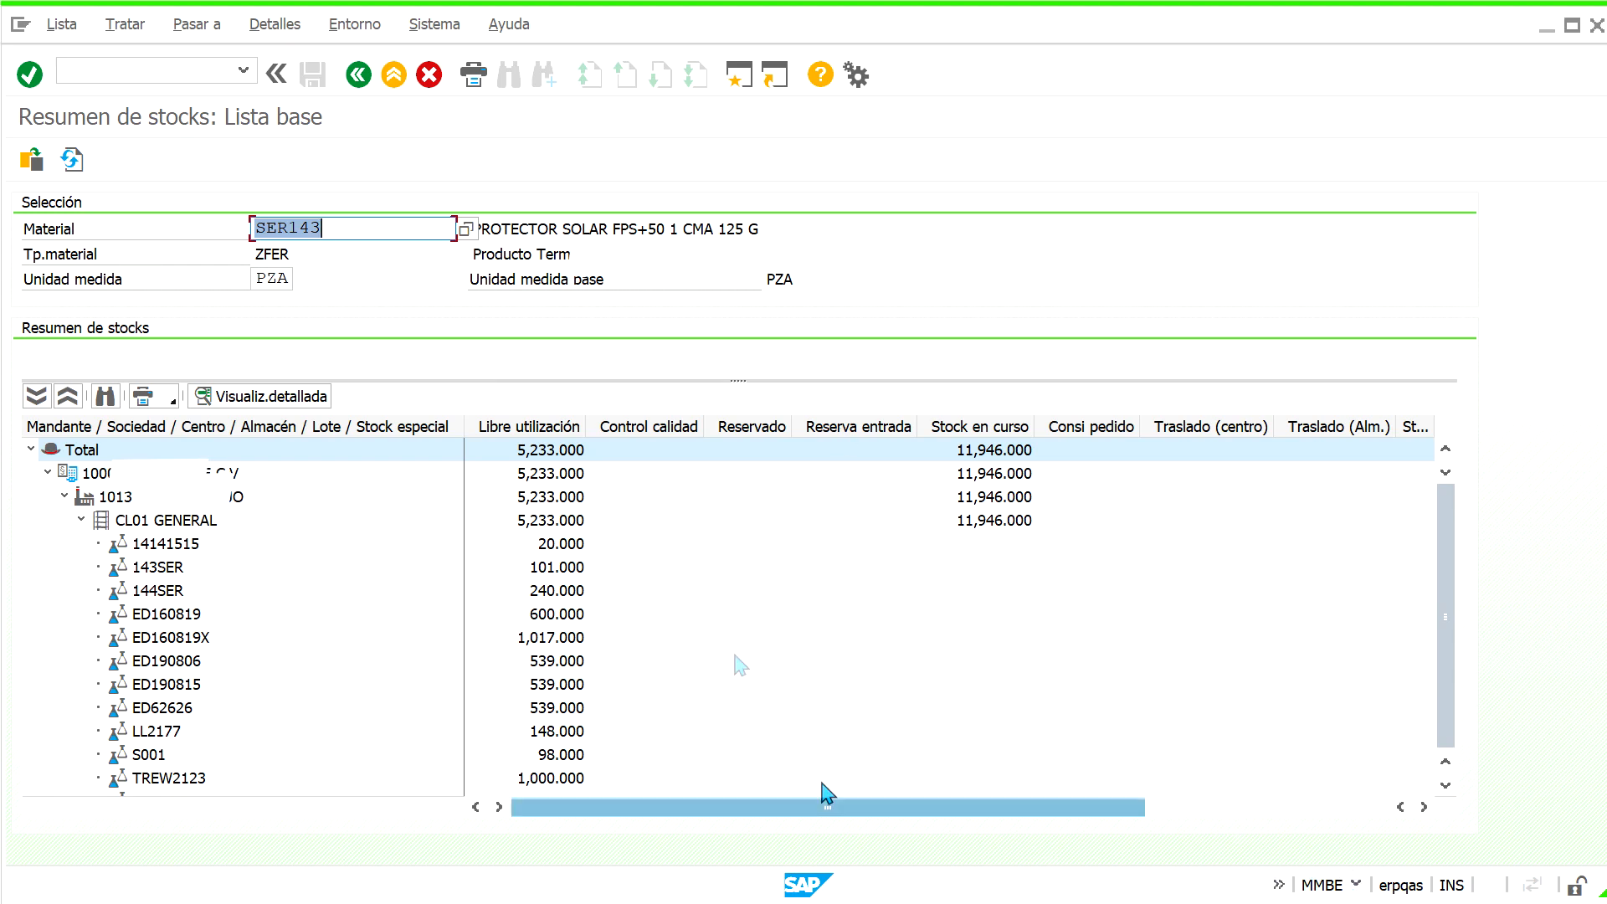
{"action": "left_click", "coordinate": [72, 160]}
{"action": "left_click", "coordinate": [72, 160]}
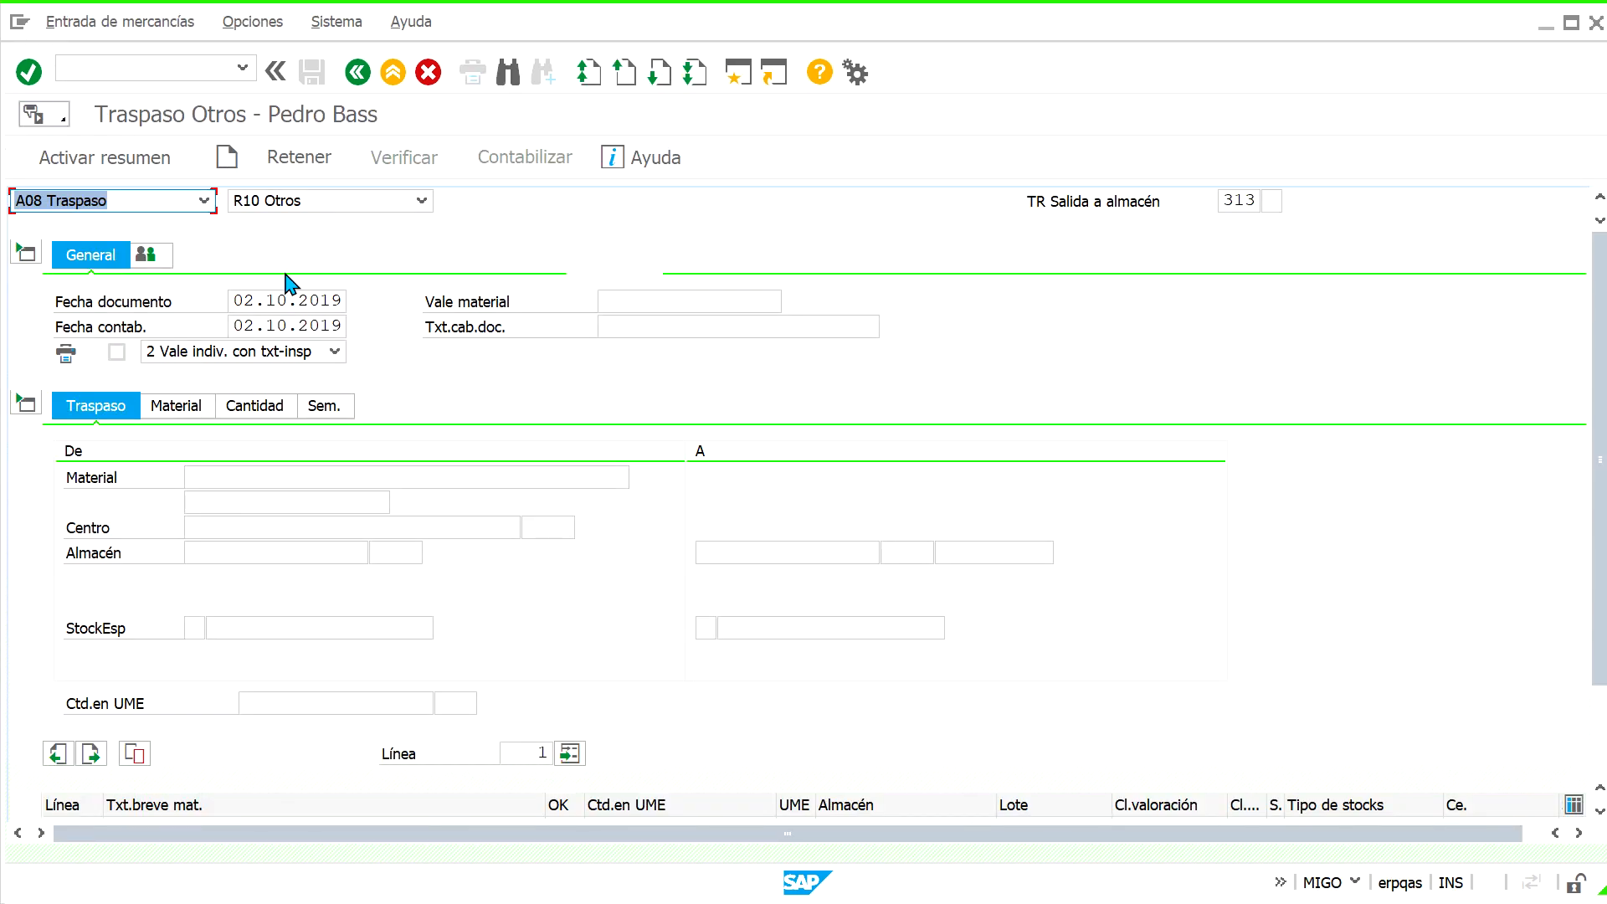
In MIGO, choose action A10 Almacenar and load the just-posted transfer material document of 2019, checking its number against Notepad
{"action": "left_click", "coordinate": [203, 200]}
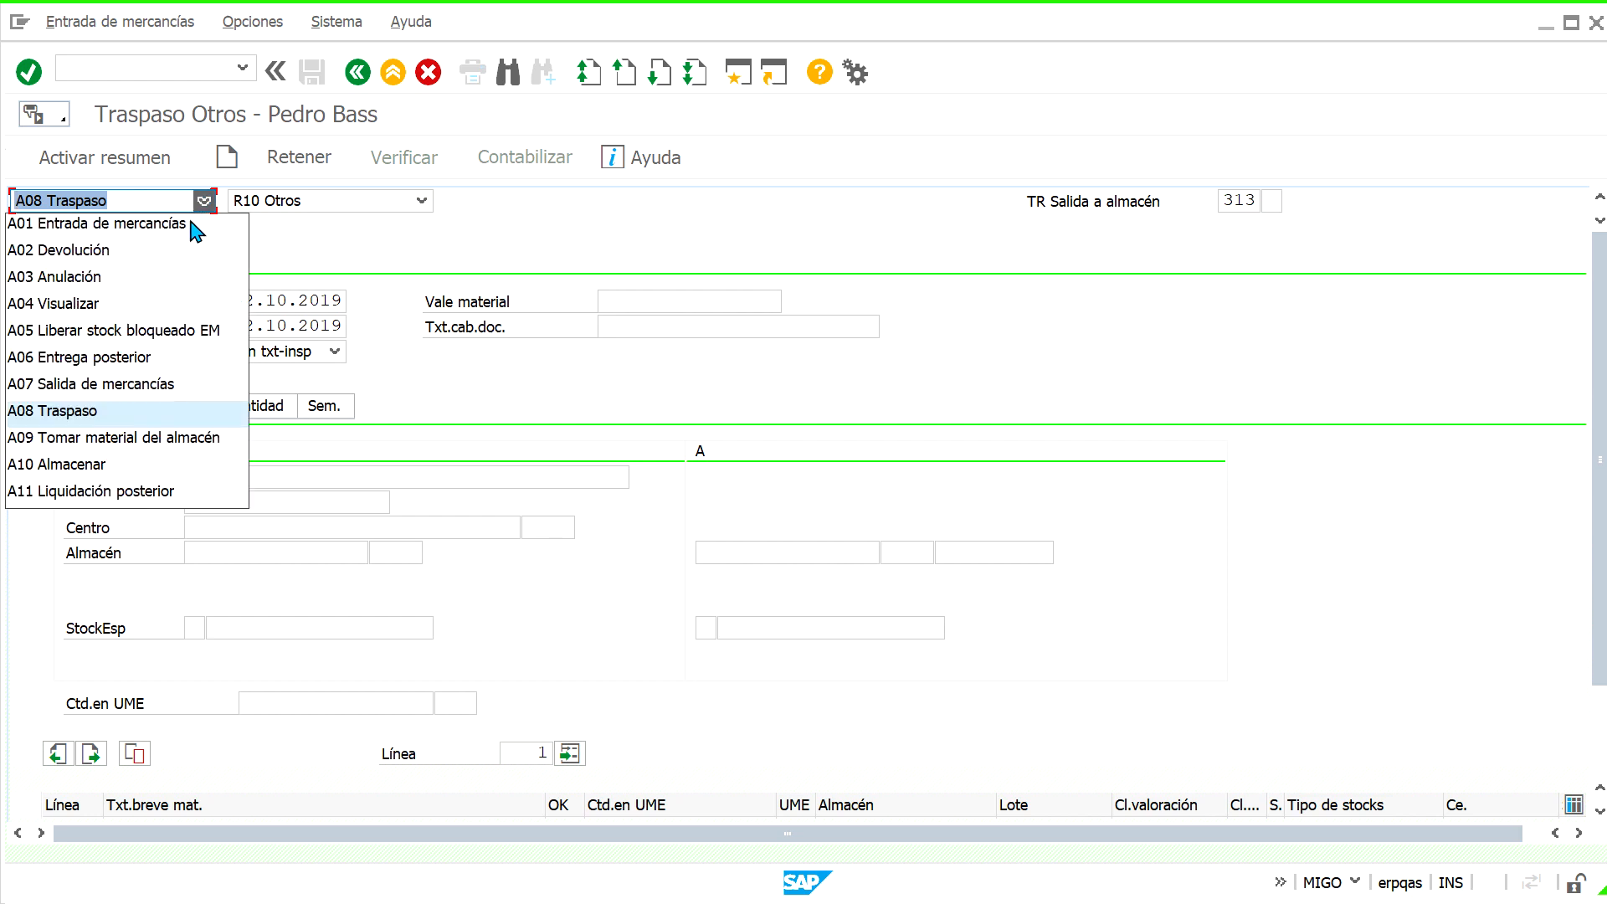
{"action": "left_click", "coordinate": [84, 465]}
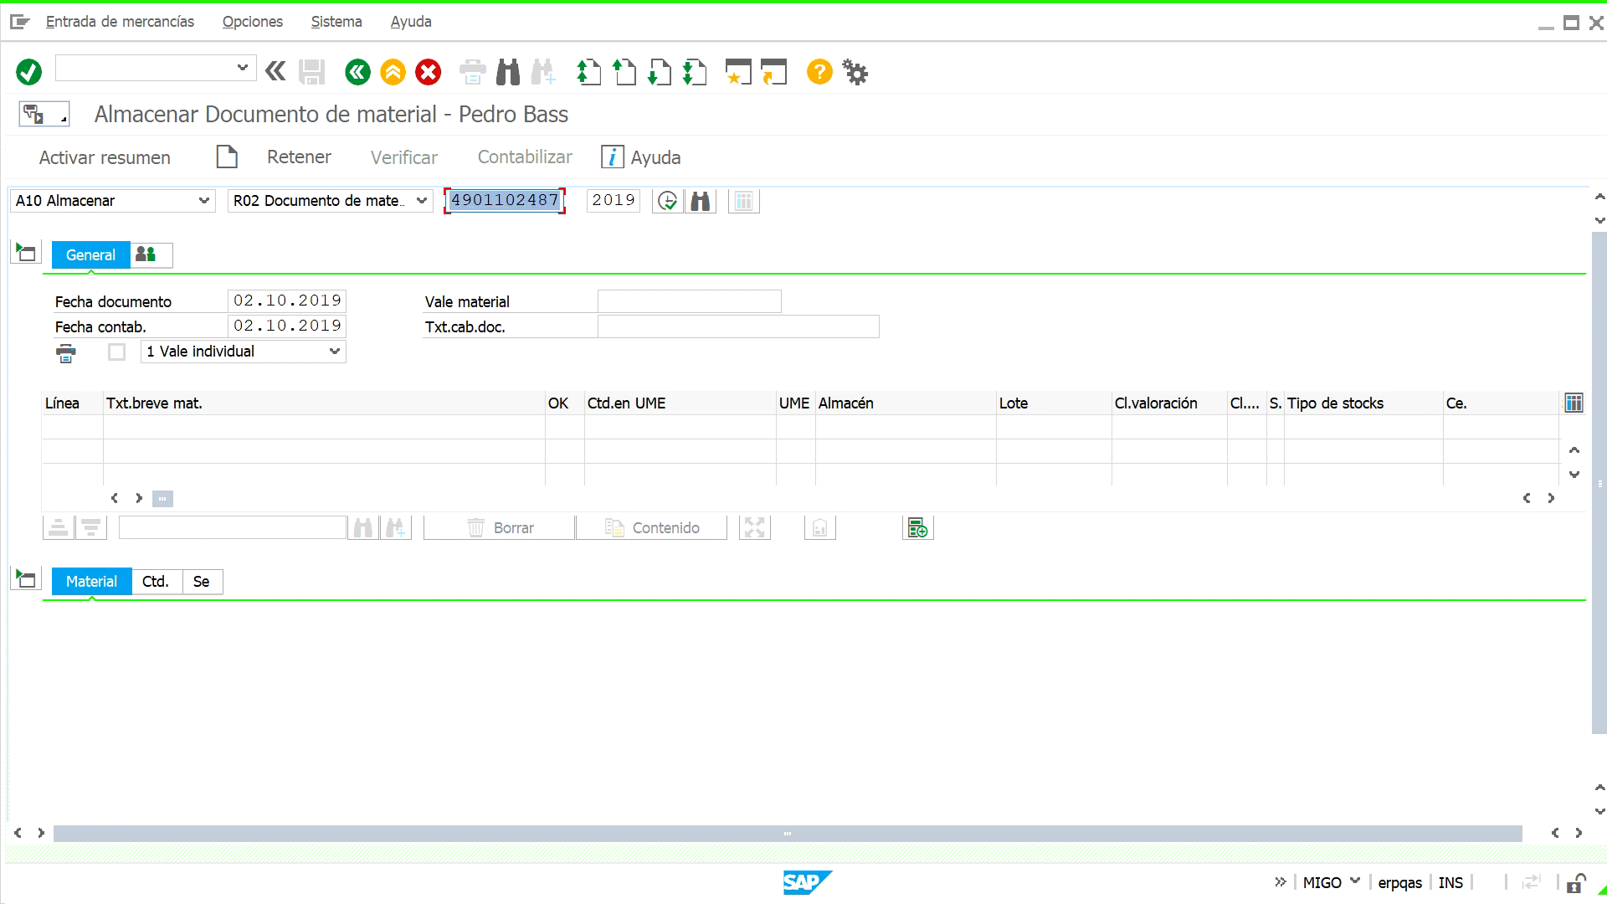
{"action": "key", "text": "alt+Tab"}
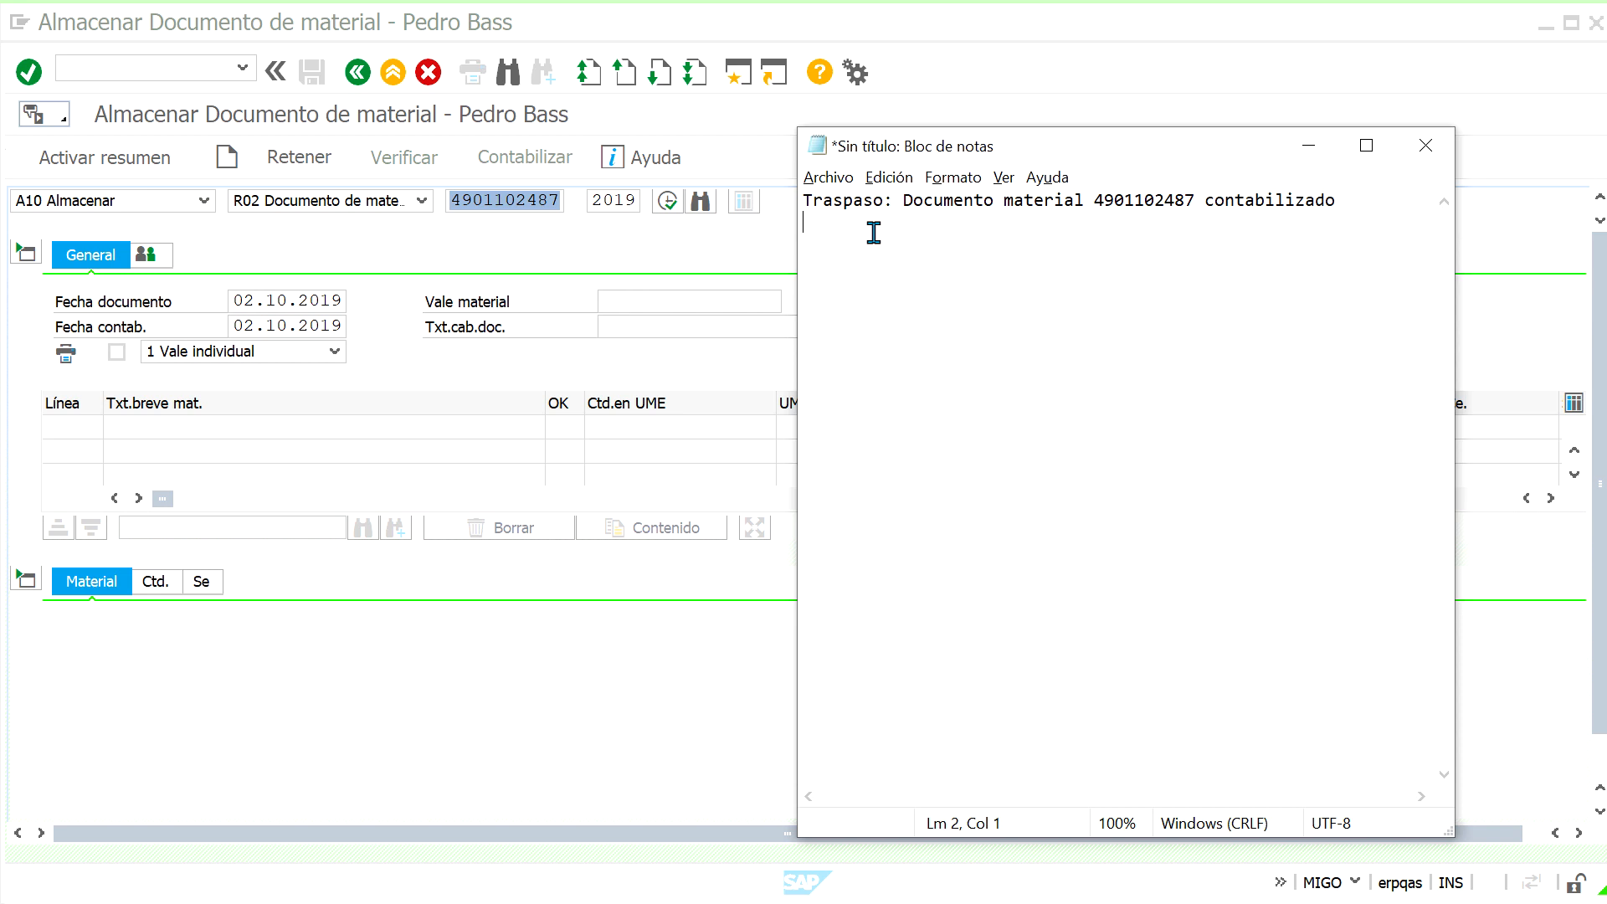
{"action": "key", "text": "alt+Tab"}
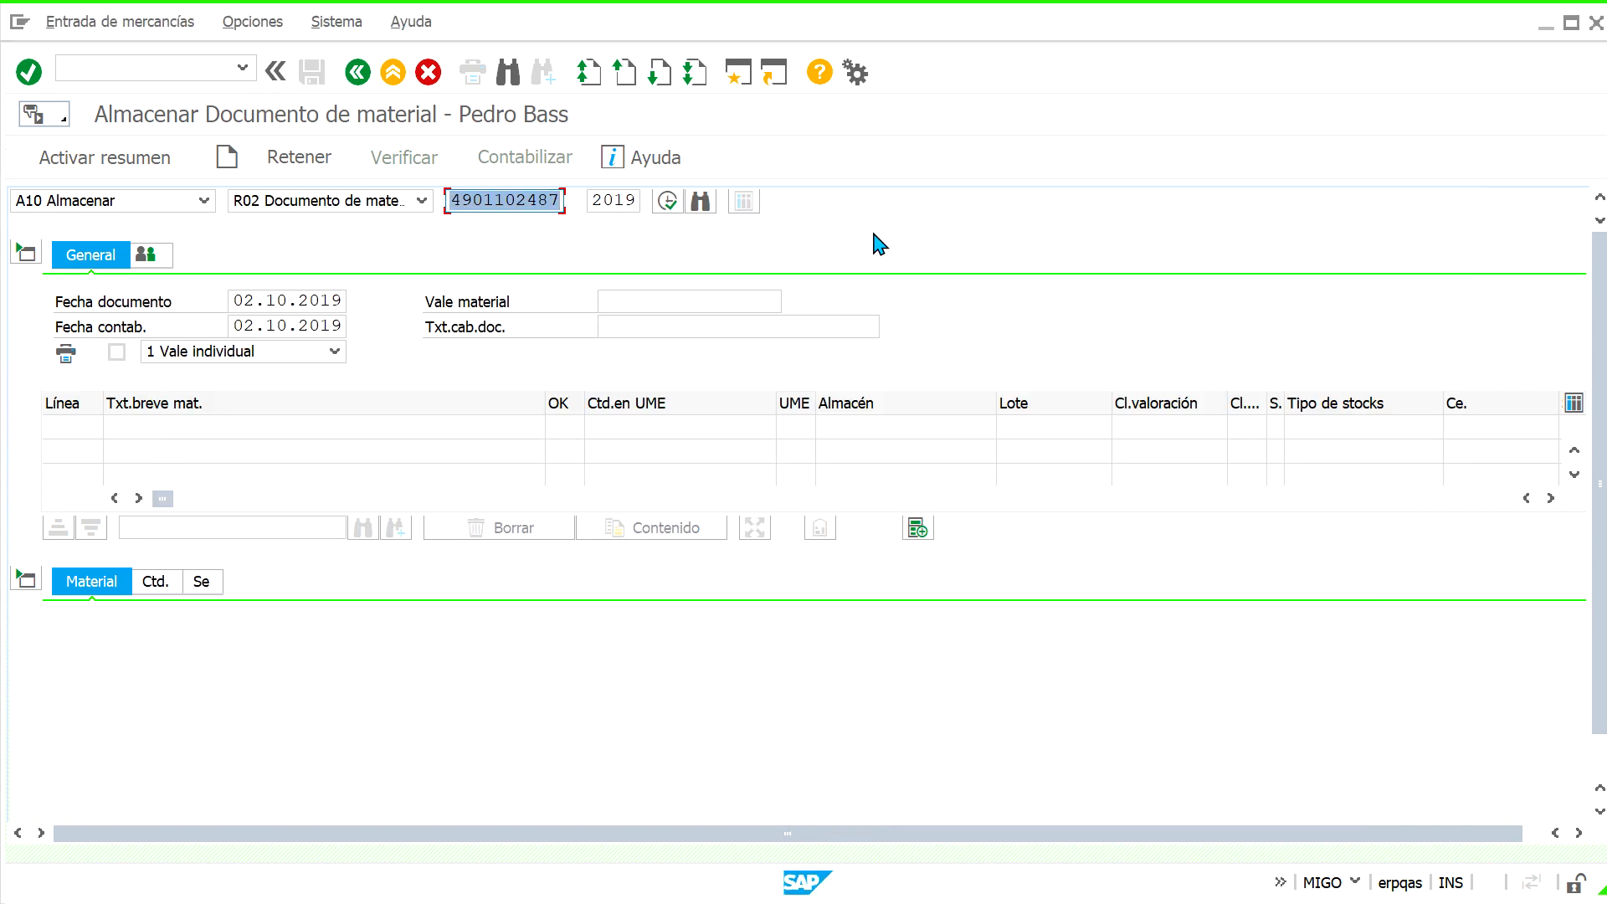
{"action": "key", "text": "Return"}
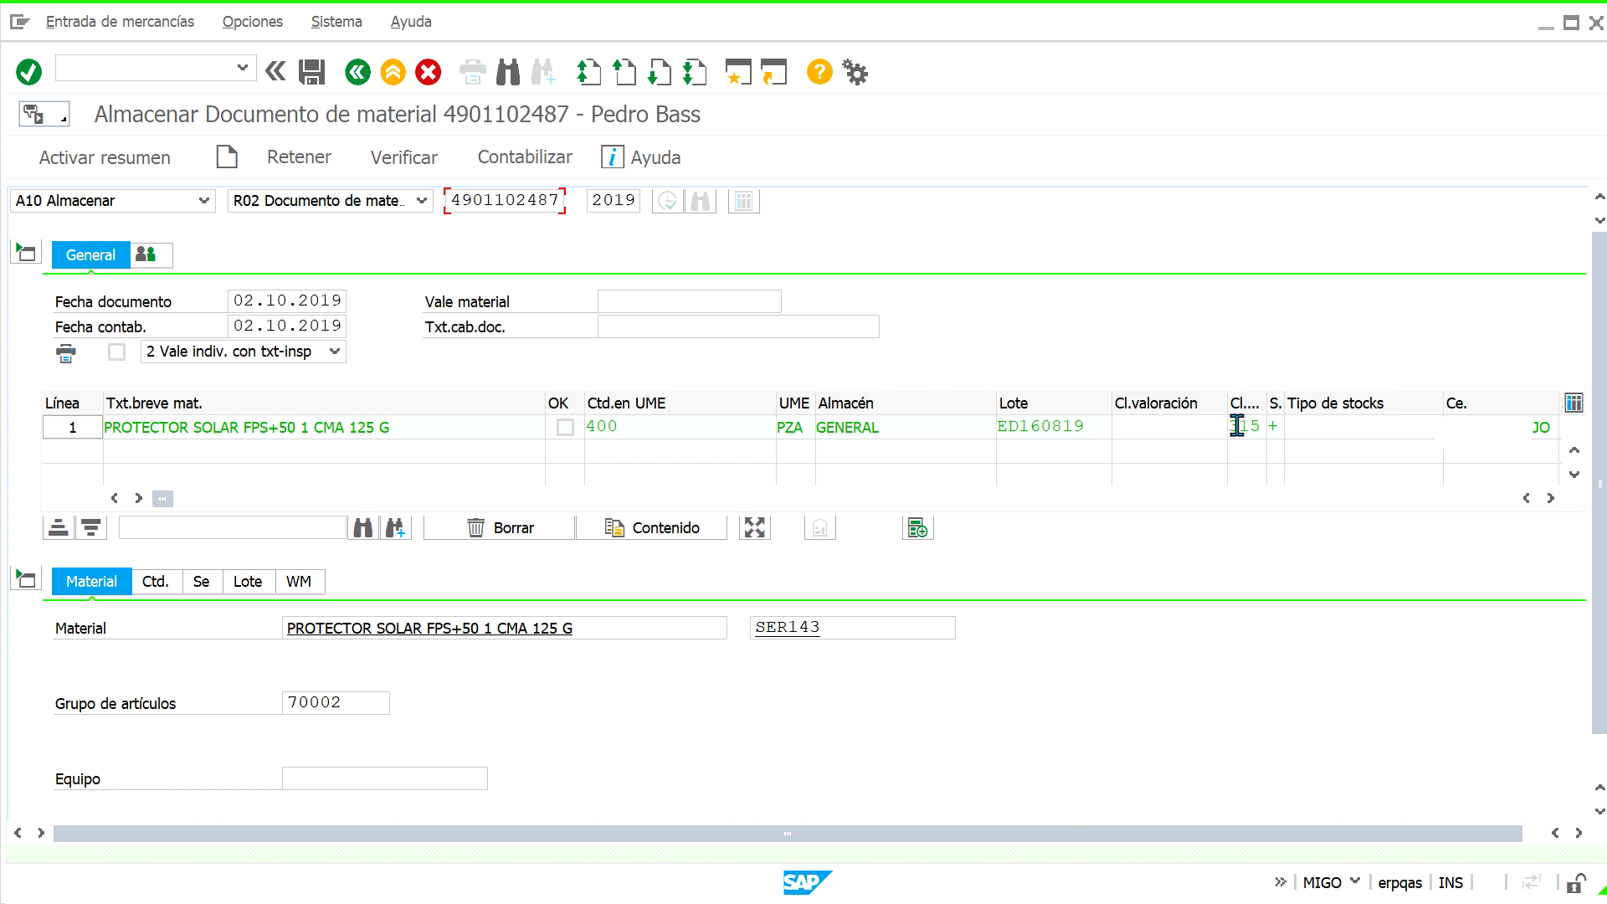
Check movement type 315 on the item, flag it as OK and post the placement in storage
{"action": "left_click", "coordinate": [1238, 425]}
{"action": "scroll", "coordinate": [654, 662], "scroll_direction": "down", "scroll_amount": 1}
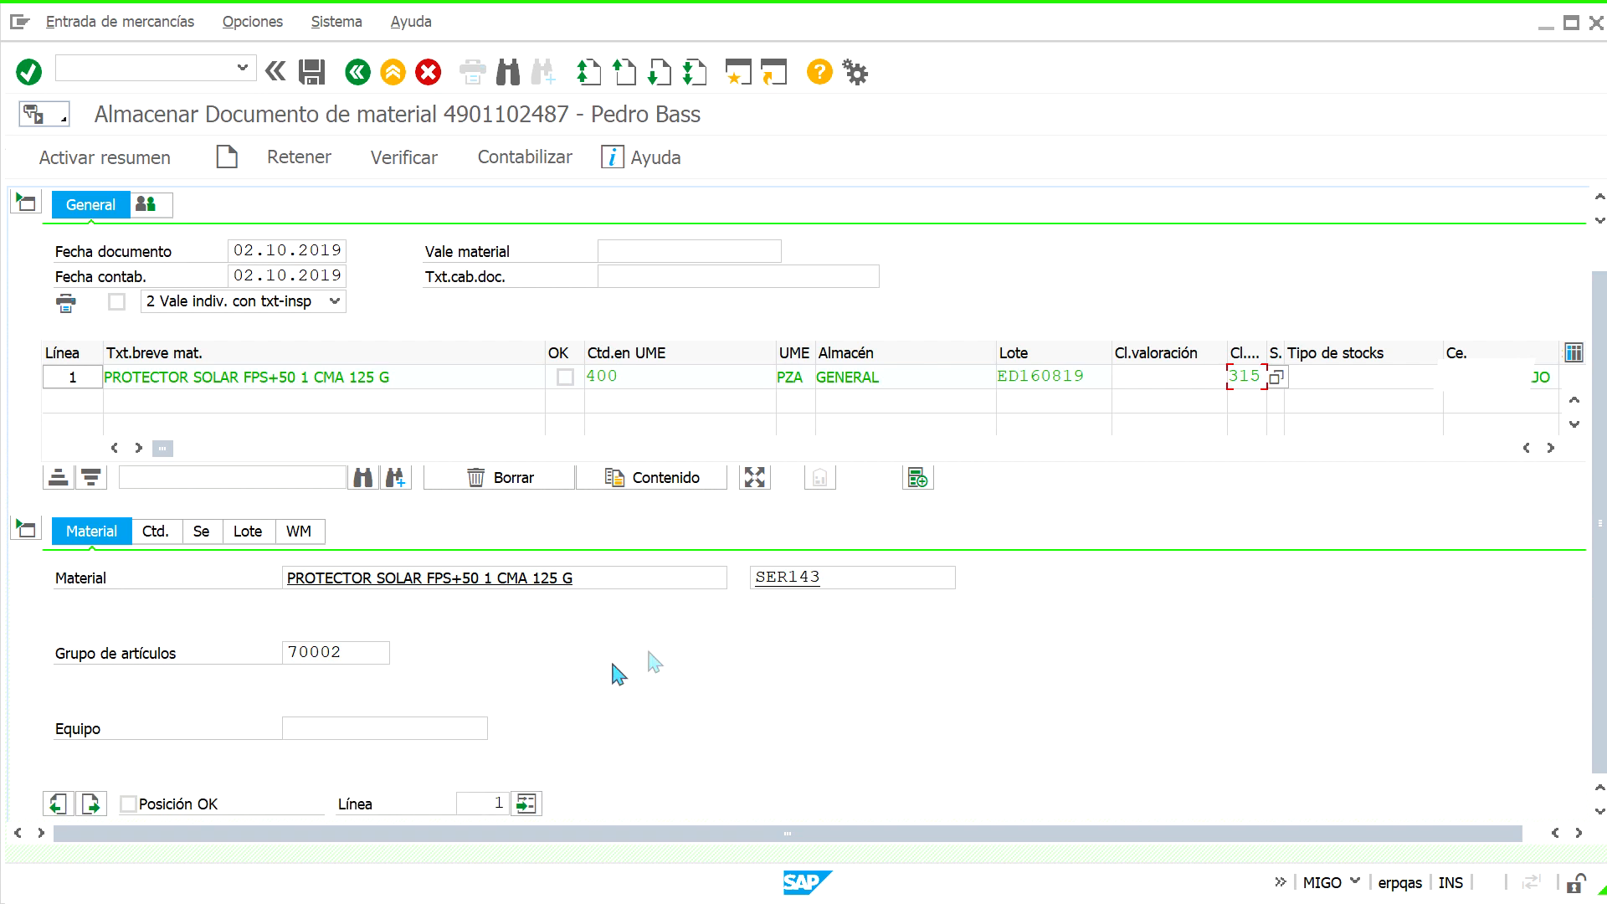
{"action": "left_click", "coordinate": [128, 804]}
{"action": "left_click", "coordinate": [322, 81]}
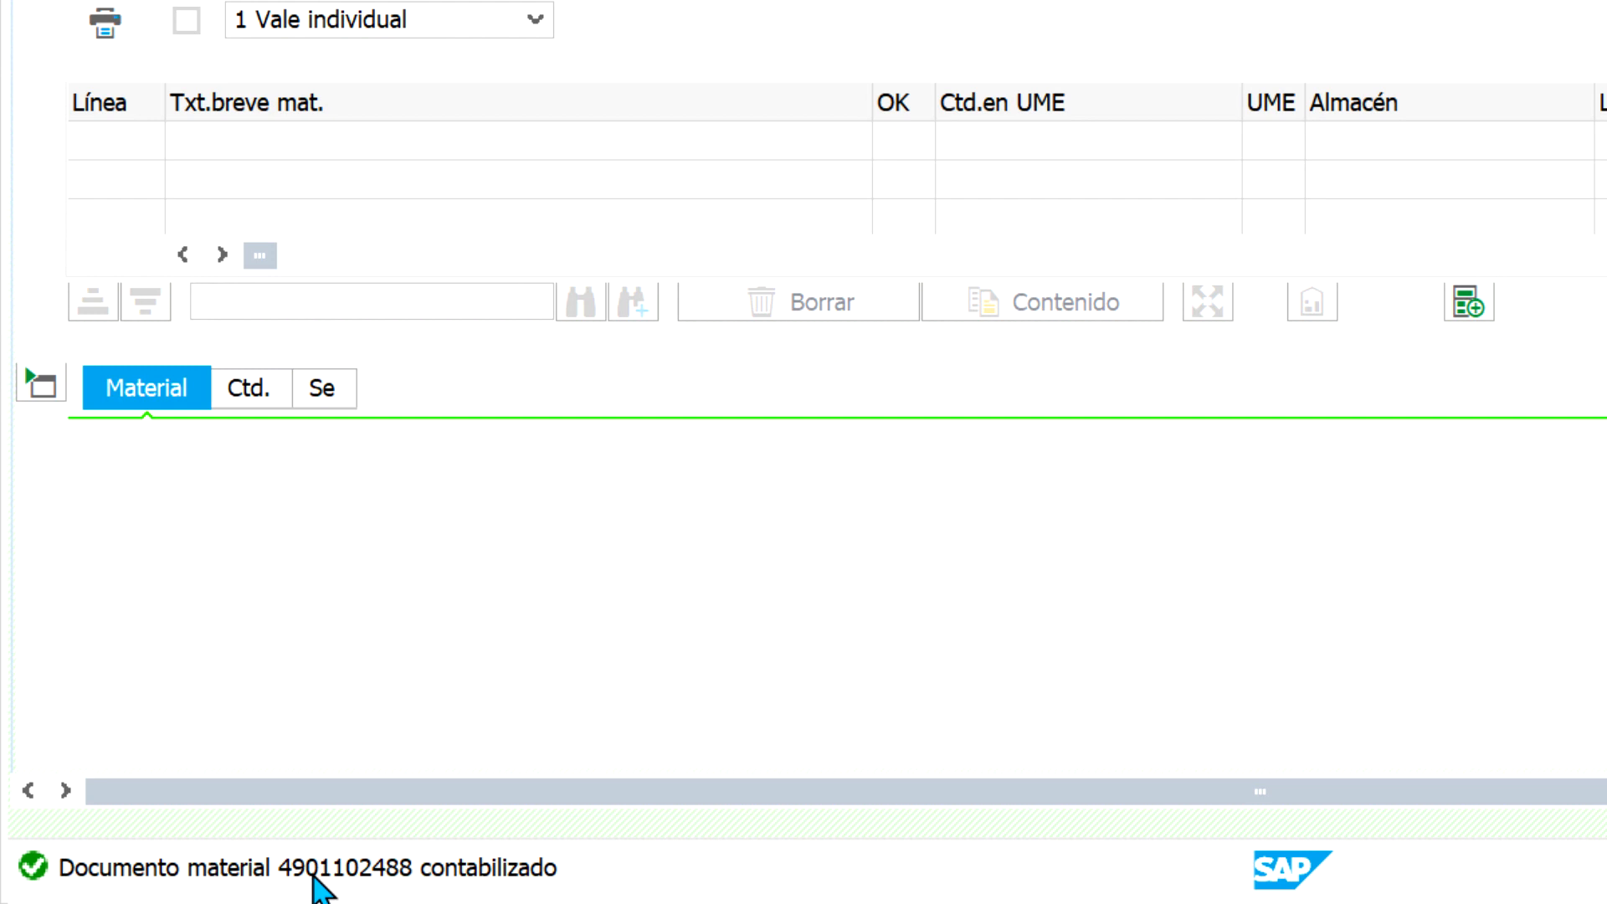
Copy the second posting message with its material document number onto a new Notepad line, labelled "Almacenar:"
{"action": "left_click", "coordinate": [316, 875]}
{"action": "left_click_drag", "start_coordinate": [1402, 97], "coordinate": [989, 98]}
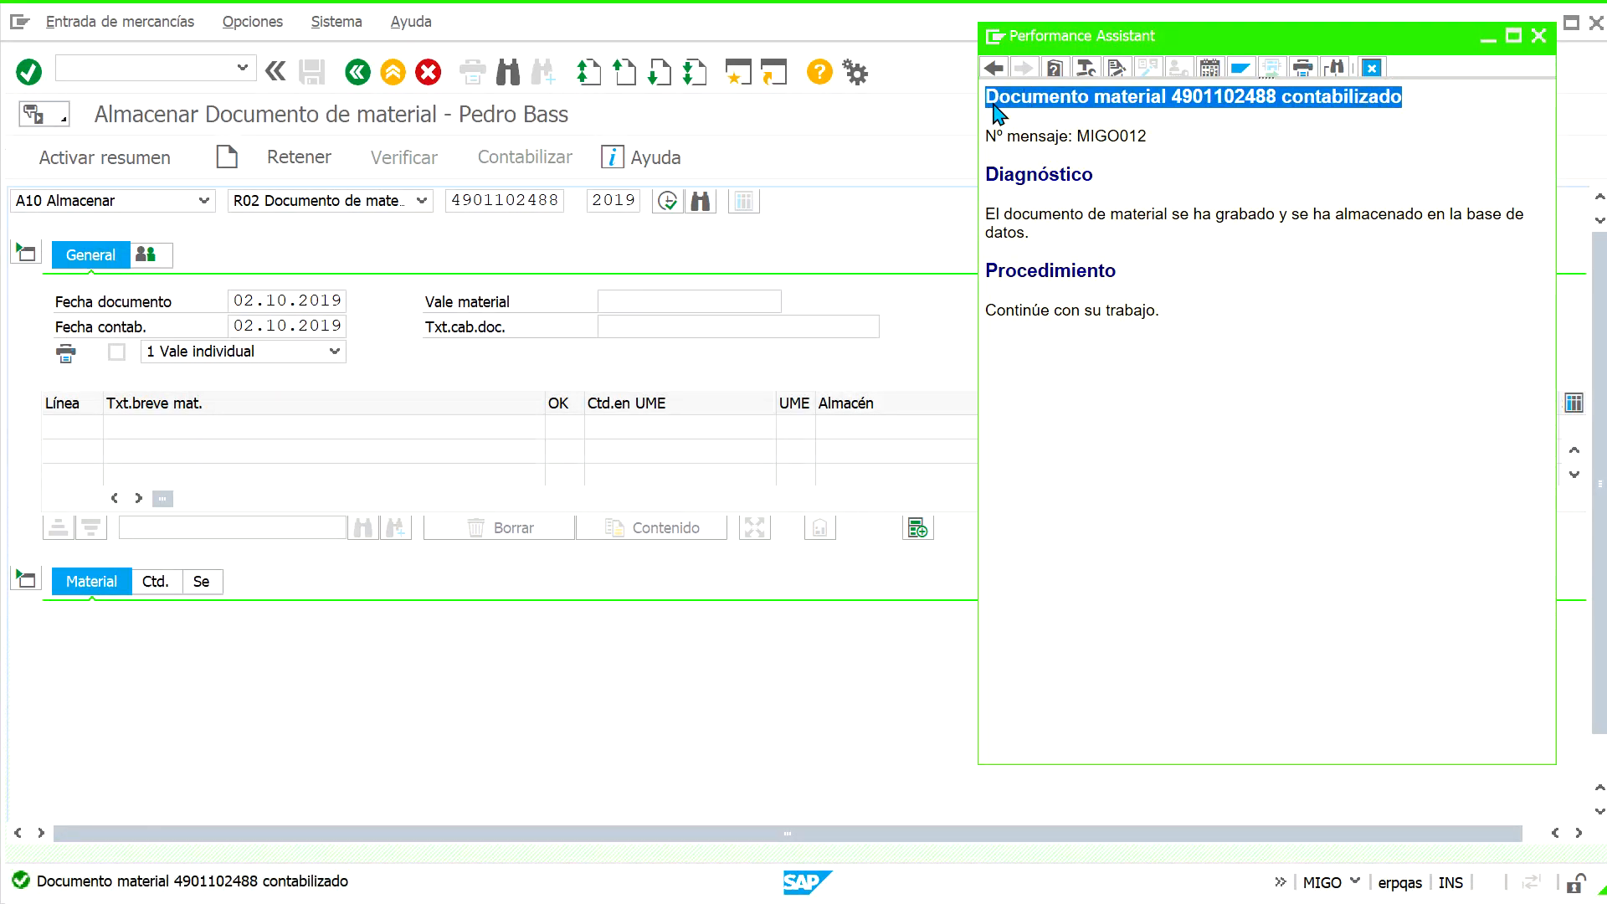
{"action": "key", "text": "Return"}
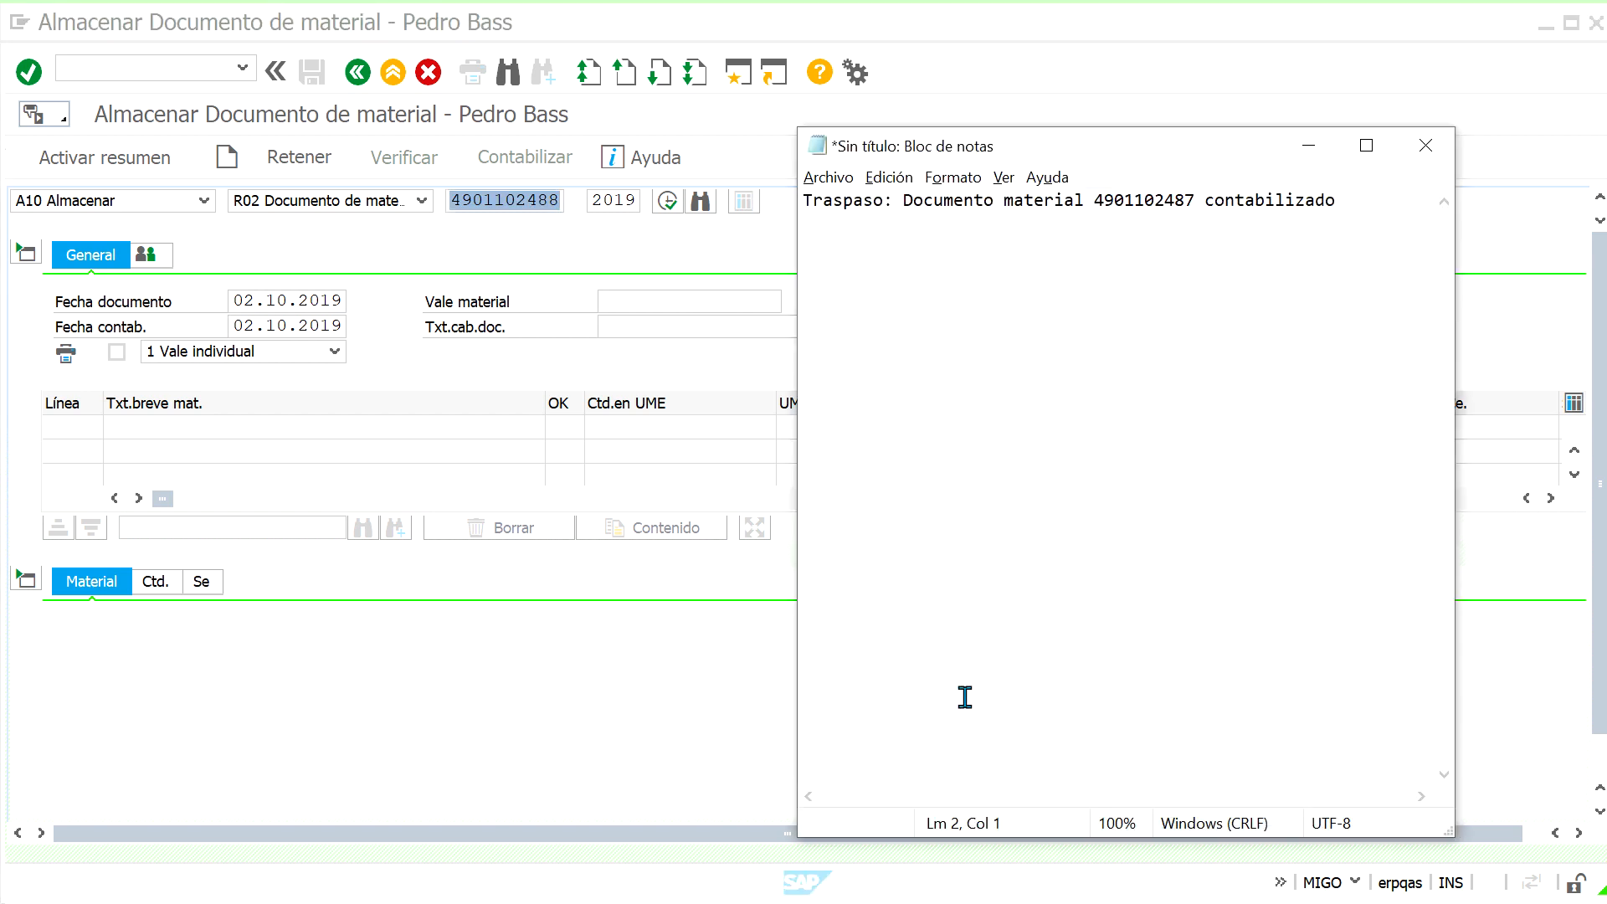
{"action": "type", "text": "Almacenar: Documento material 4901102488 contabilizado"}
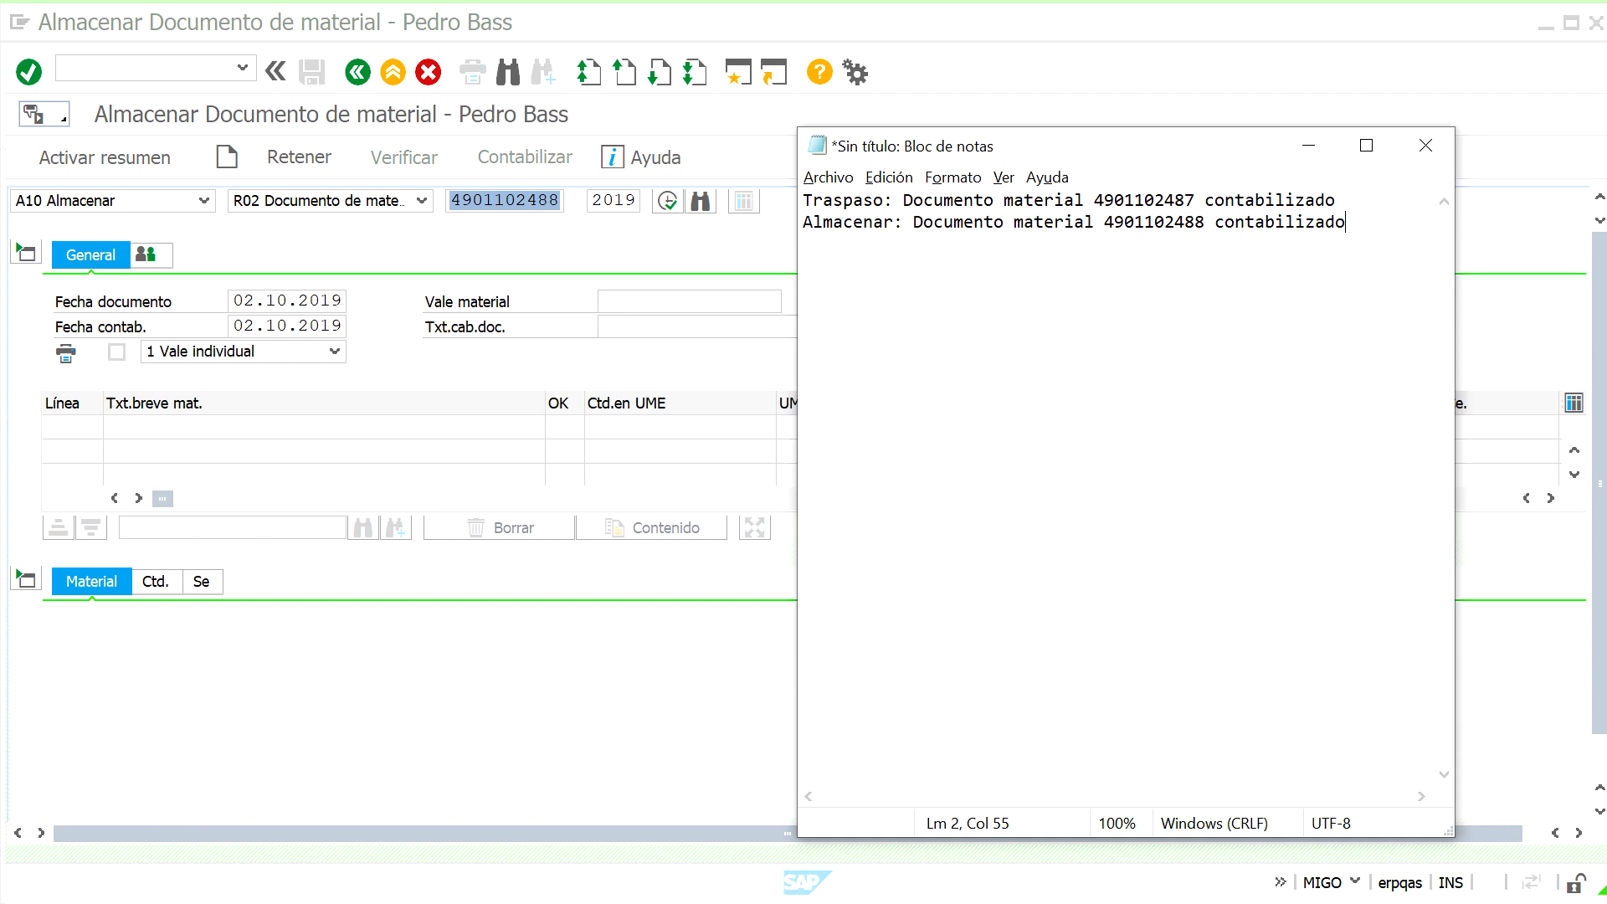
Switch to the MB52 session and rerun the warehouse stock report for material SER143 in plant 1013
{"action": "key", "text": "alt+Tab"}
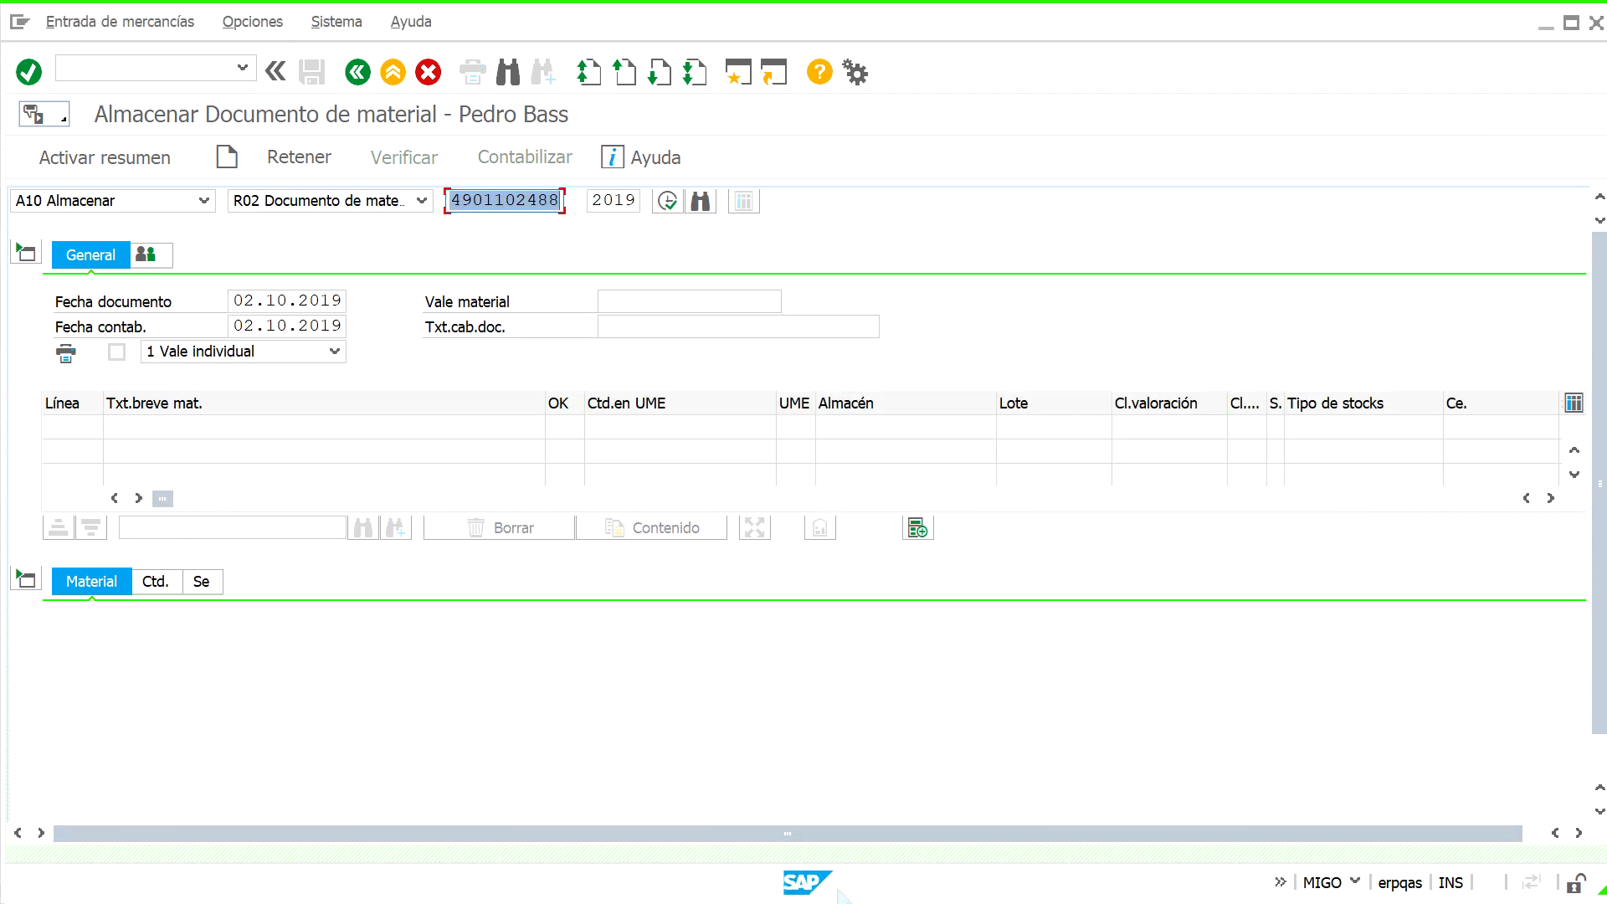
{"action": "mouse_move", "coordinate": [867, 889]}
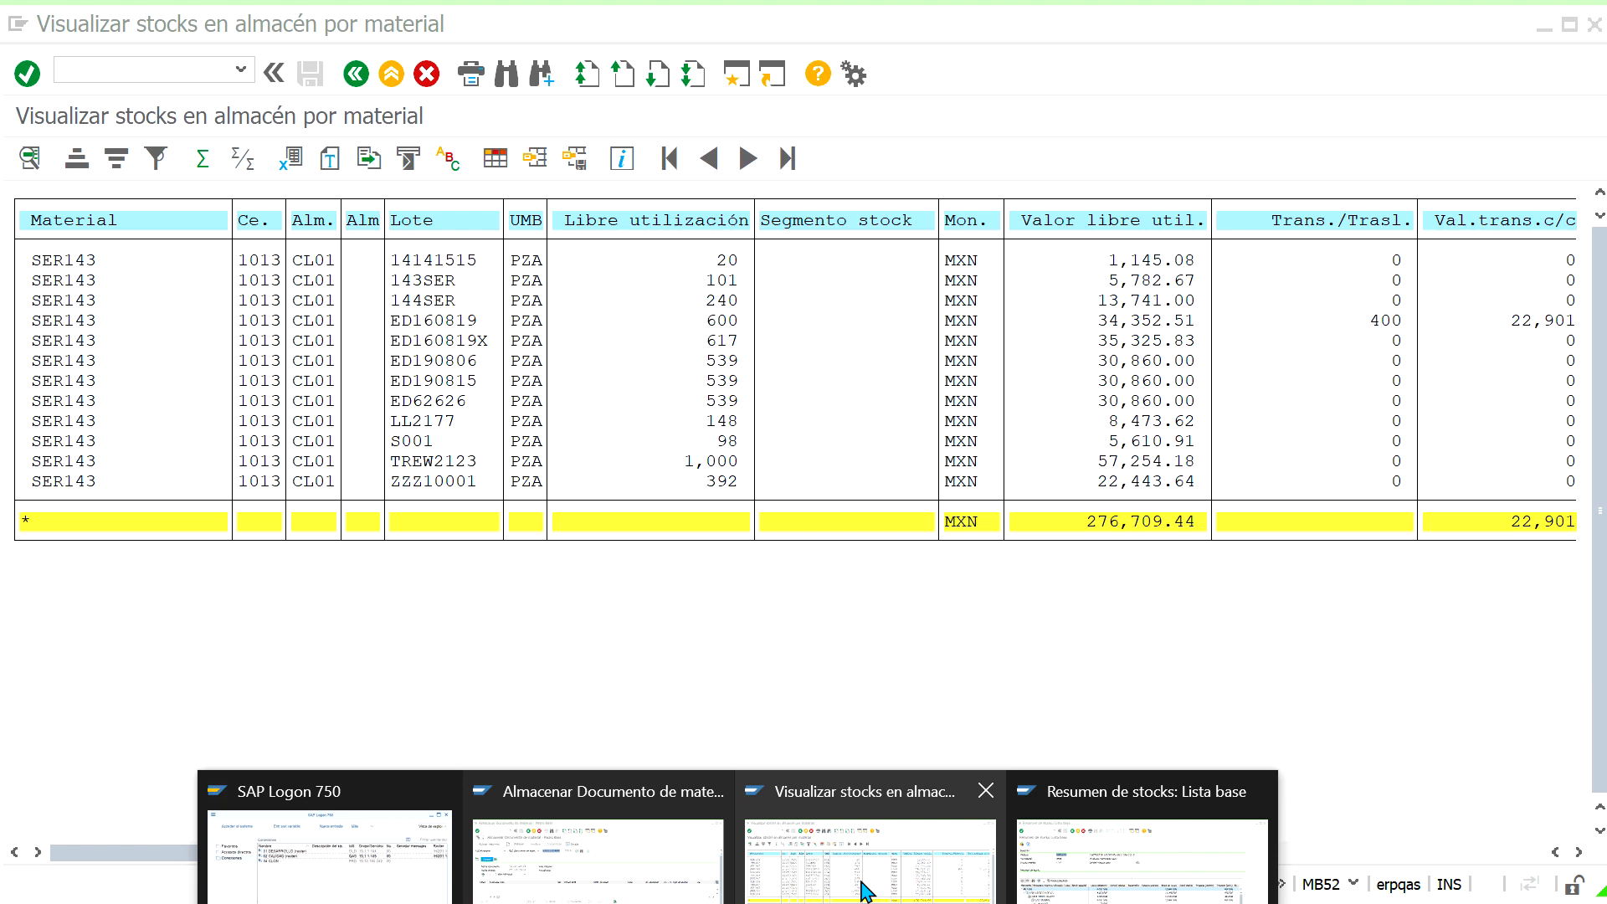
{"action": "left_click", "coordinate": [862, 829]}
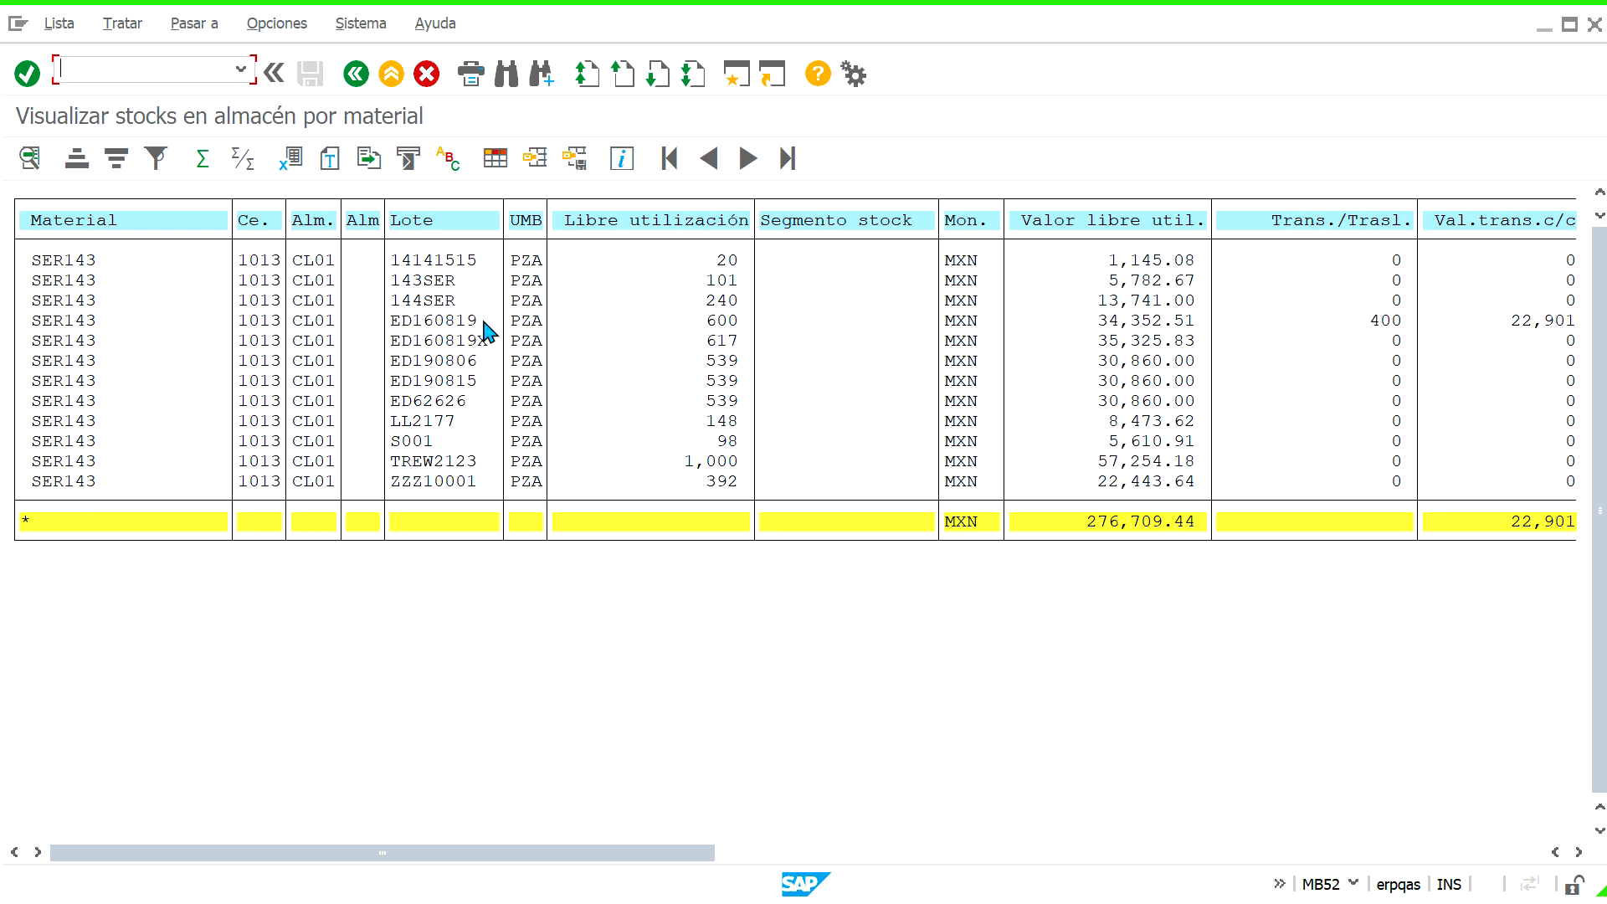
{"action": "left_click", "coordinate": [358, 82]}
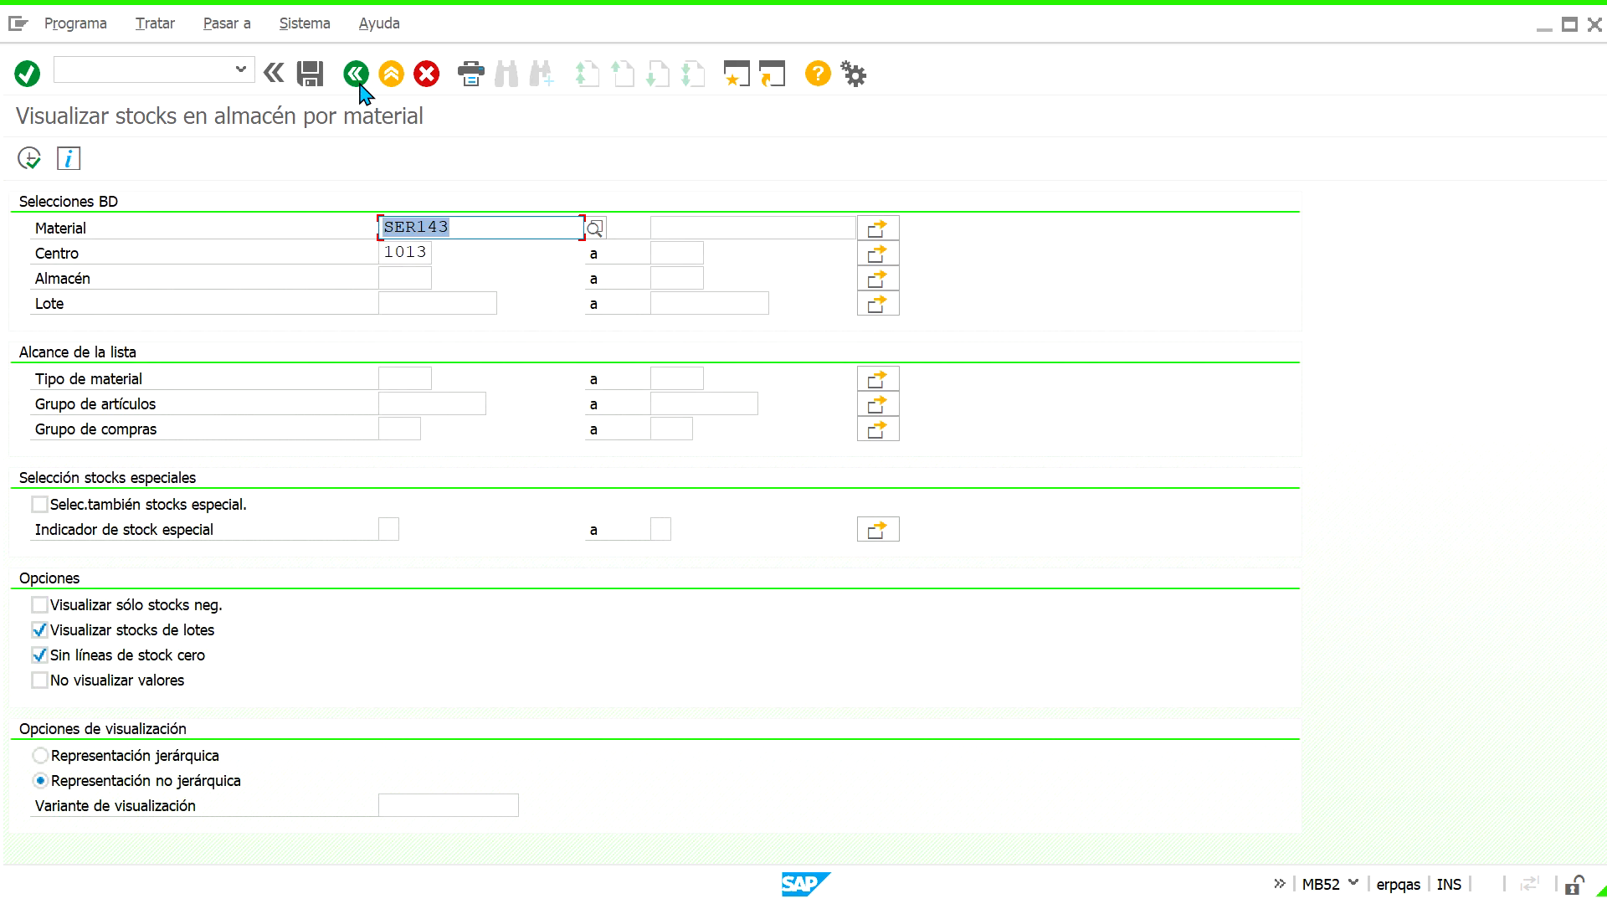
{"action": "left_click", "coordinate": [29, 158]}
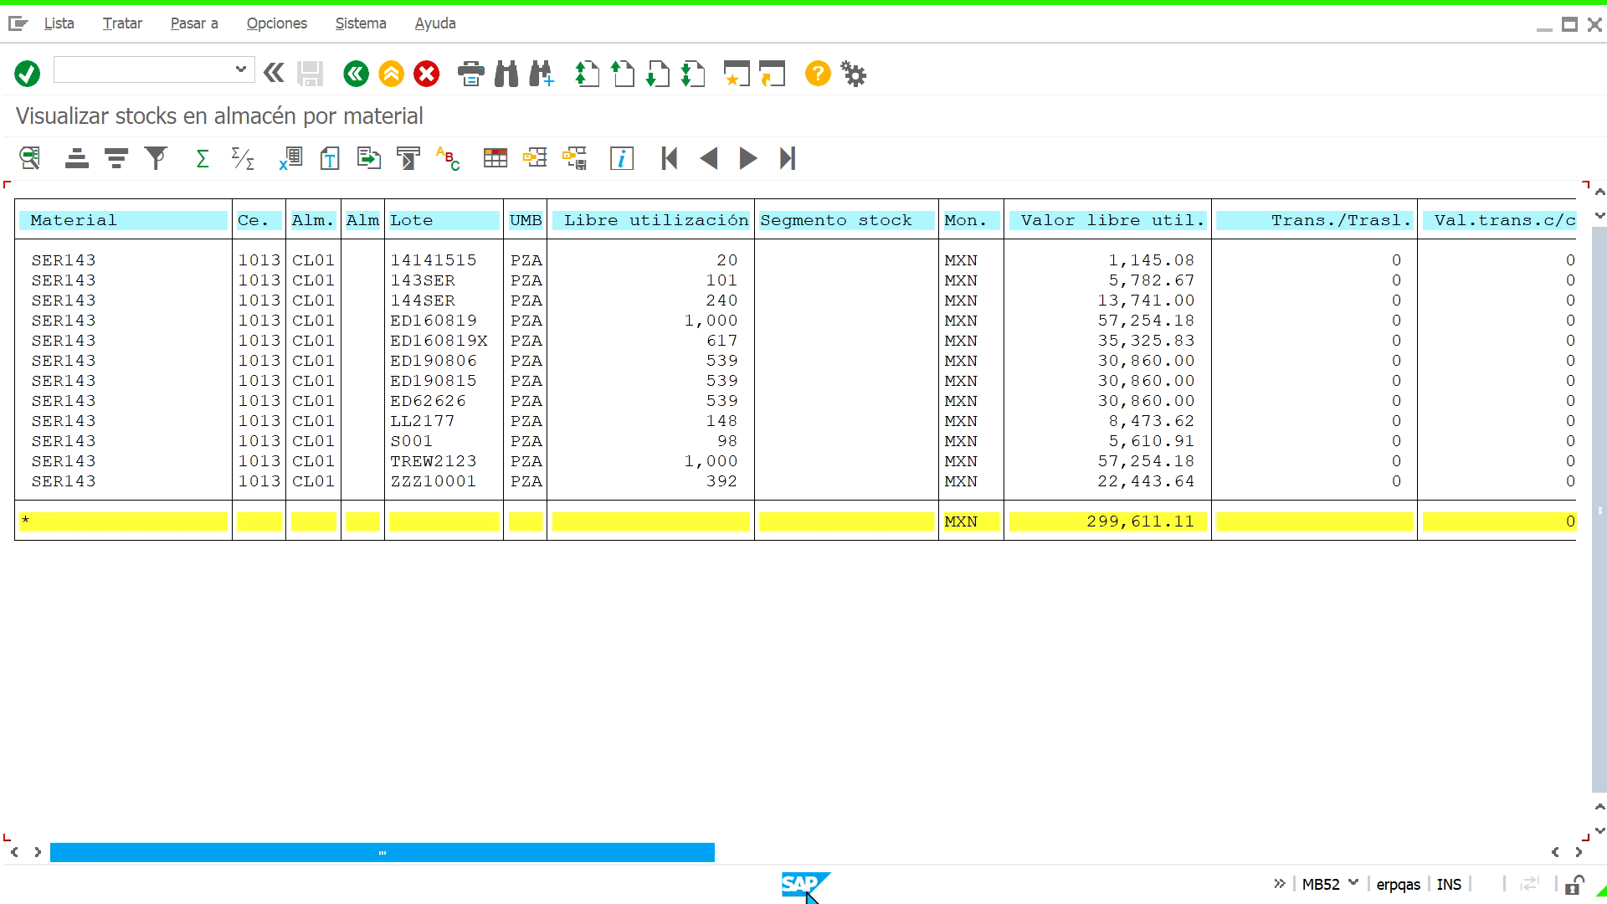
Switch to the MMBE session, refresh the SER143 stock overview and check the unrestricted stock of batch ED160819
{"action": "left_click", "coordinate": [738, 903]}
{"action": "left_click", "coordinate": [1136, 885]}
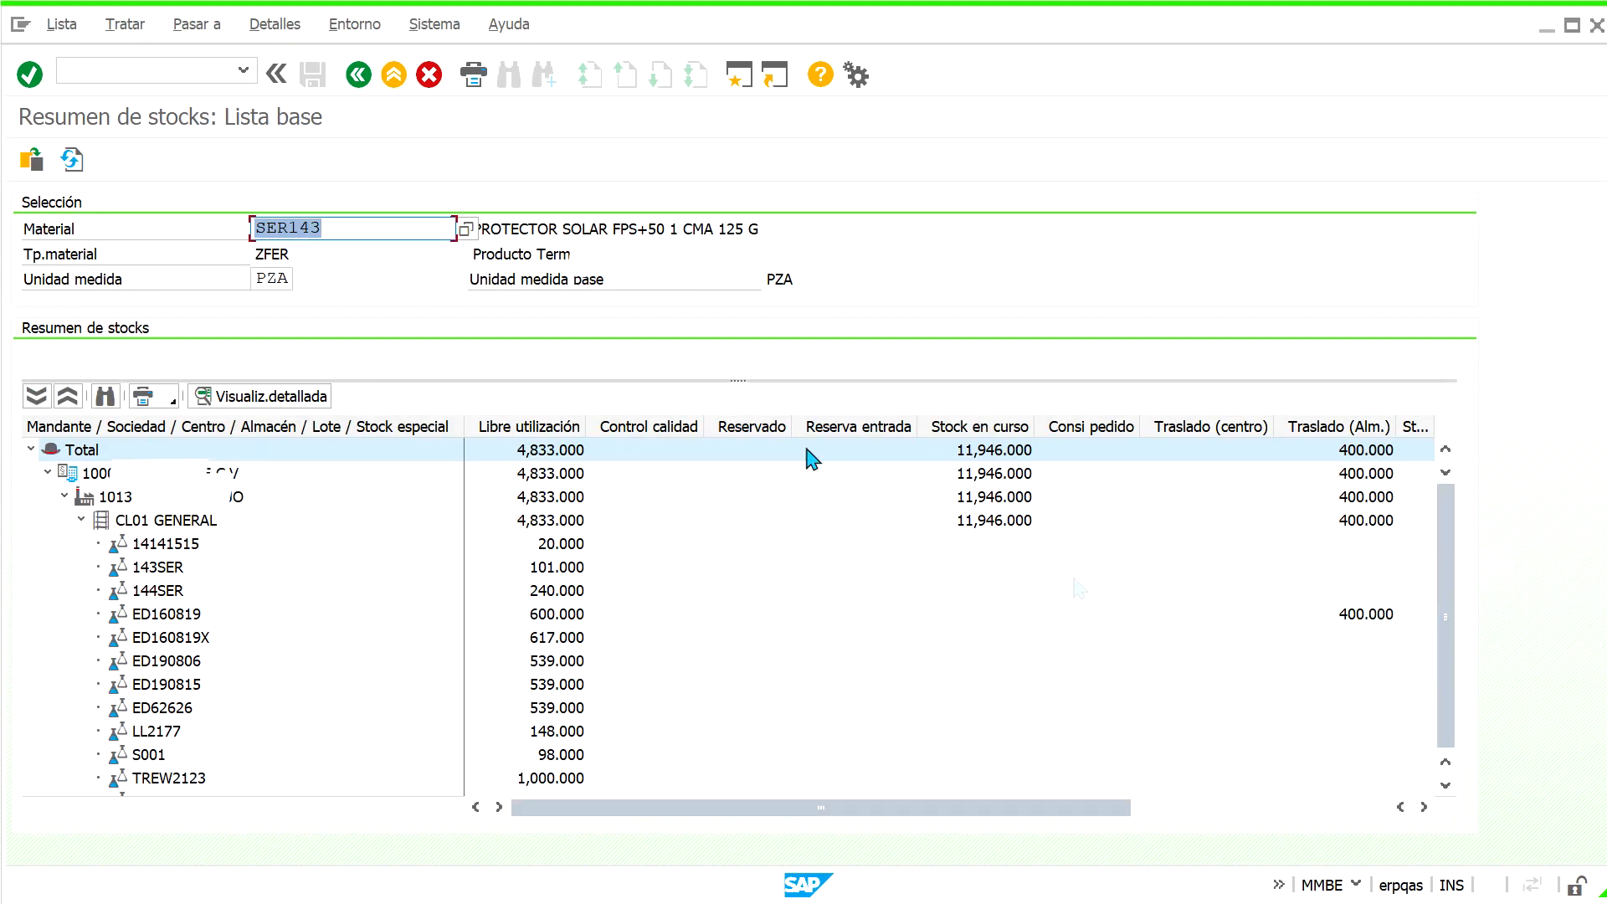
{"action": "left_click", "coordinate": [80, 173]}
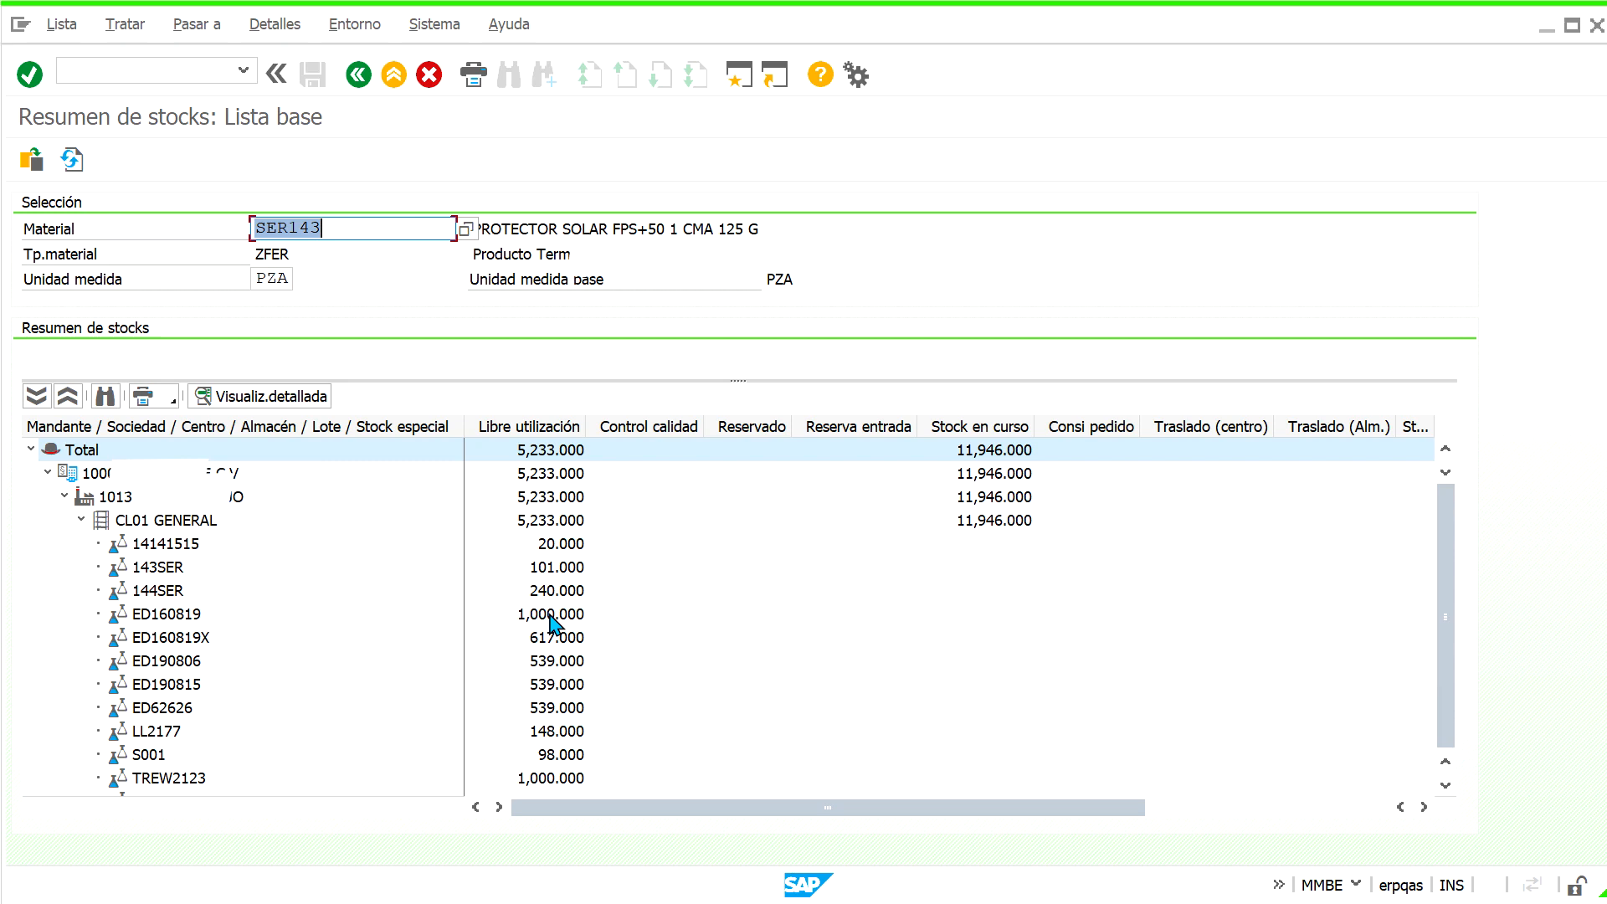
{"action": "left_click", "coordinate": [552, 619]}
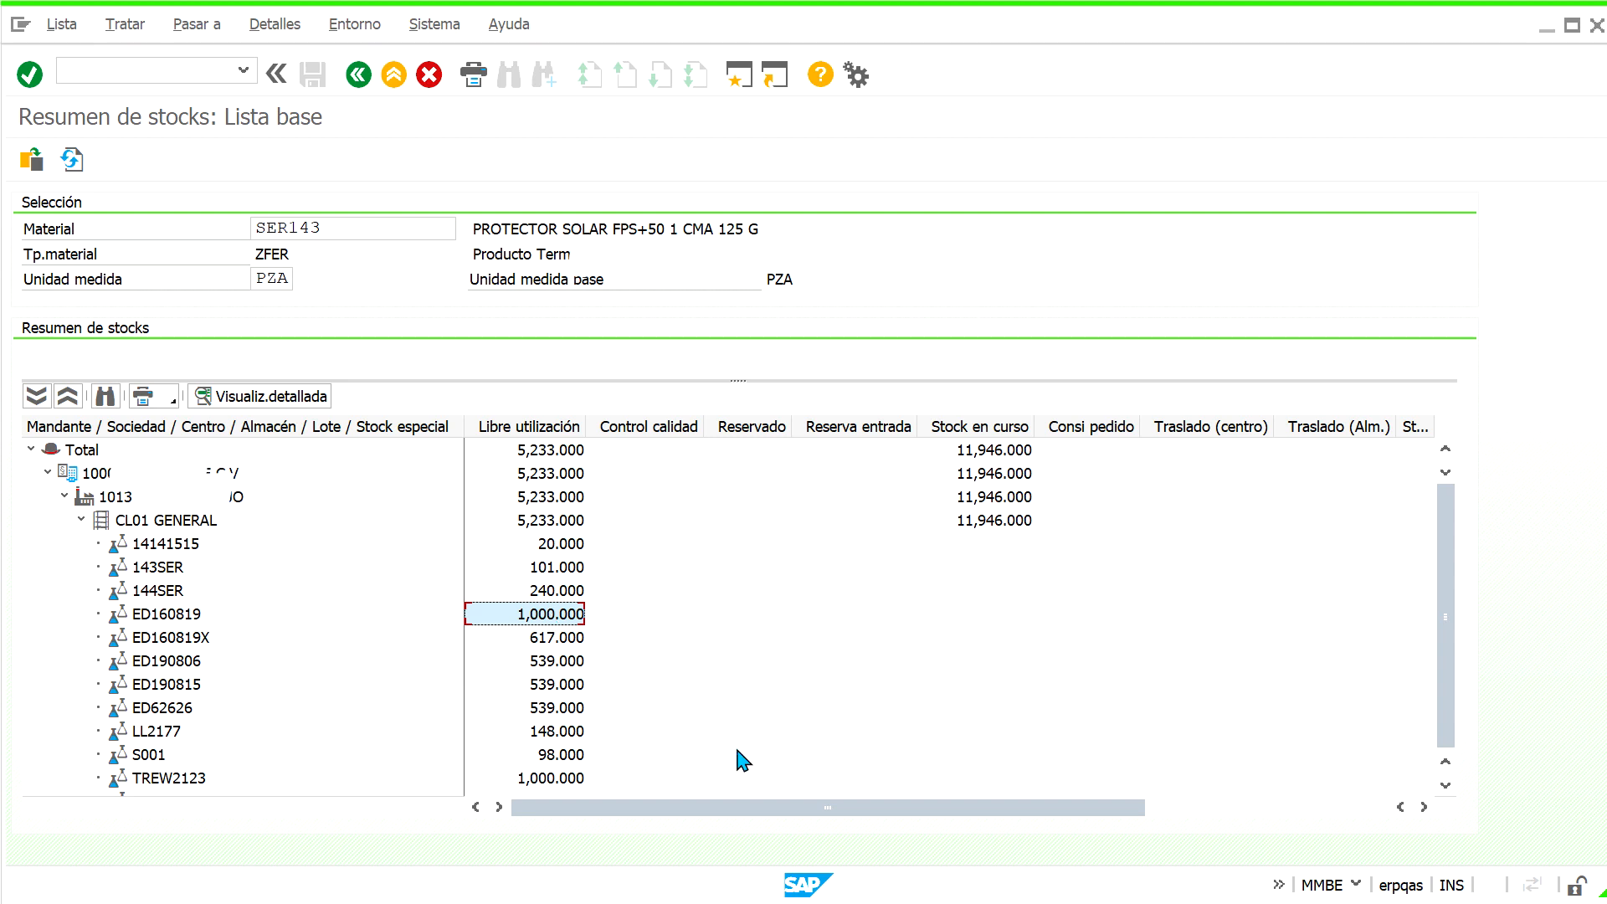
In MIGO, choose action A03 Anulación and load the placement material document of 2019, checking its number against the Almacenar line in Notepad
{"action": "mouse_move", "coordinate": [464, 870]}
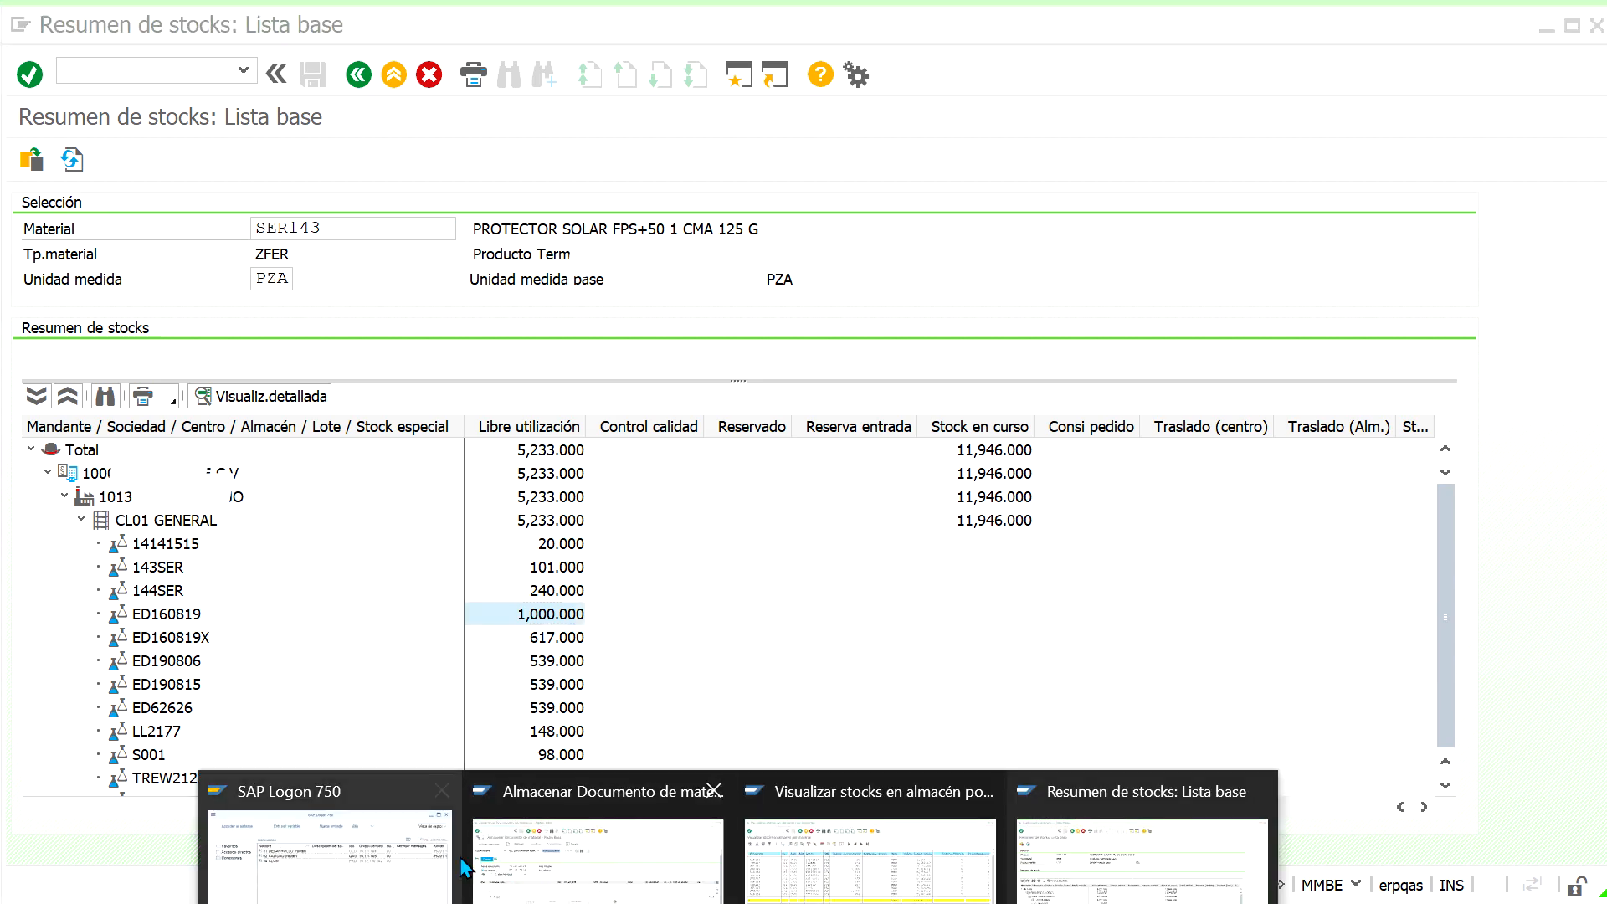
{"action": "left_click", "coordinate": [523, 866]}
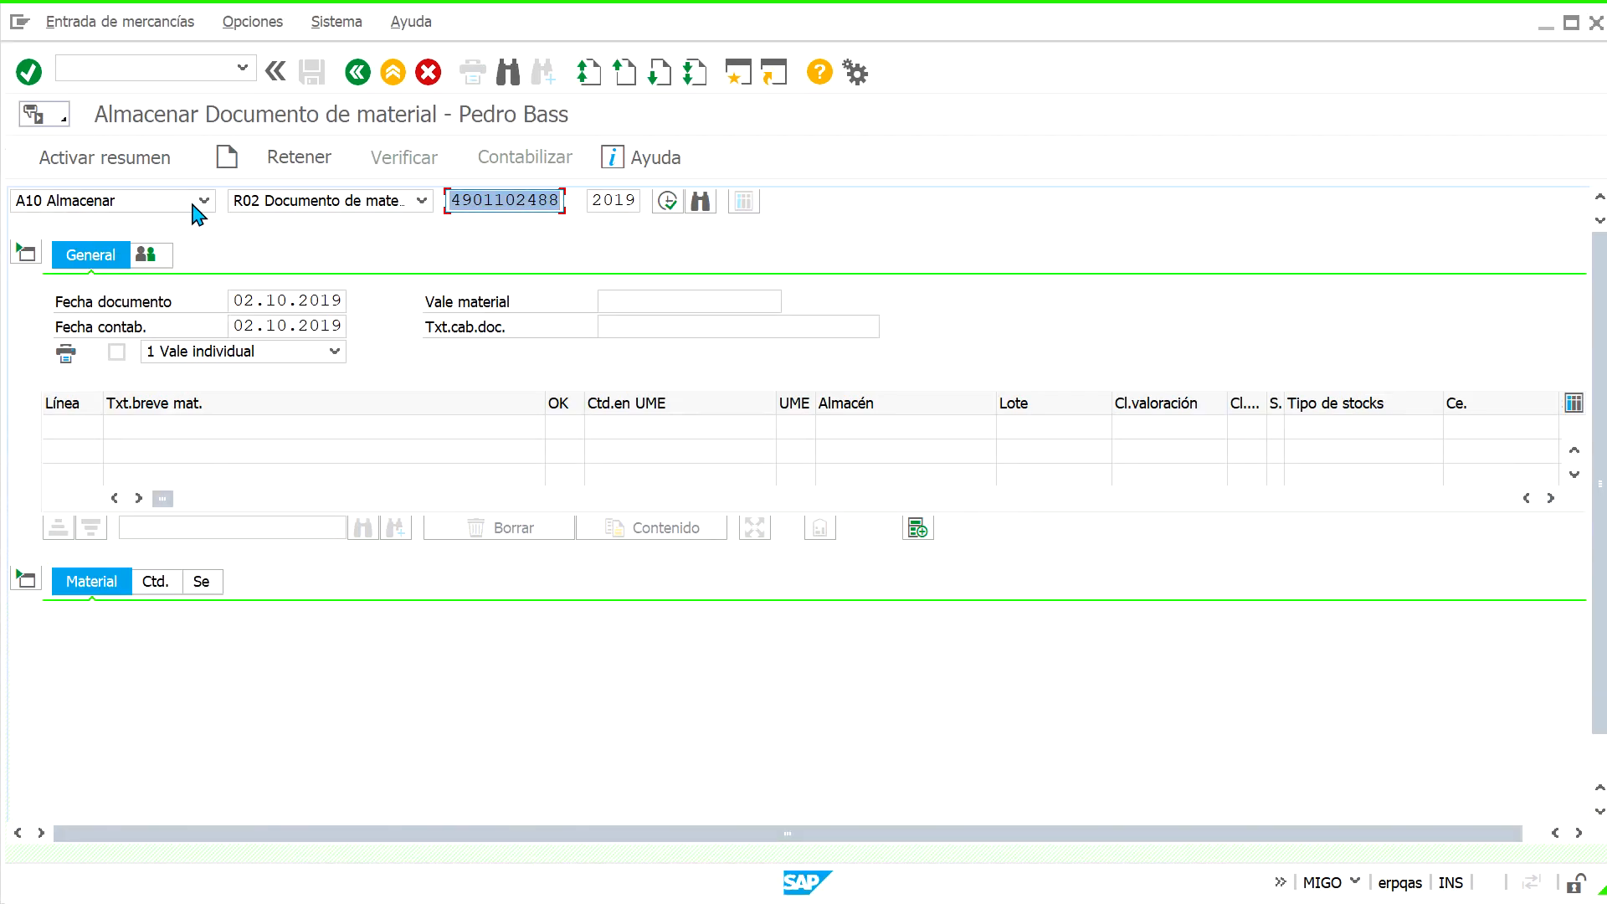
{"action": "left_click", "coordinate": [203, 201]}
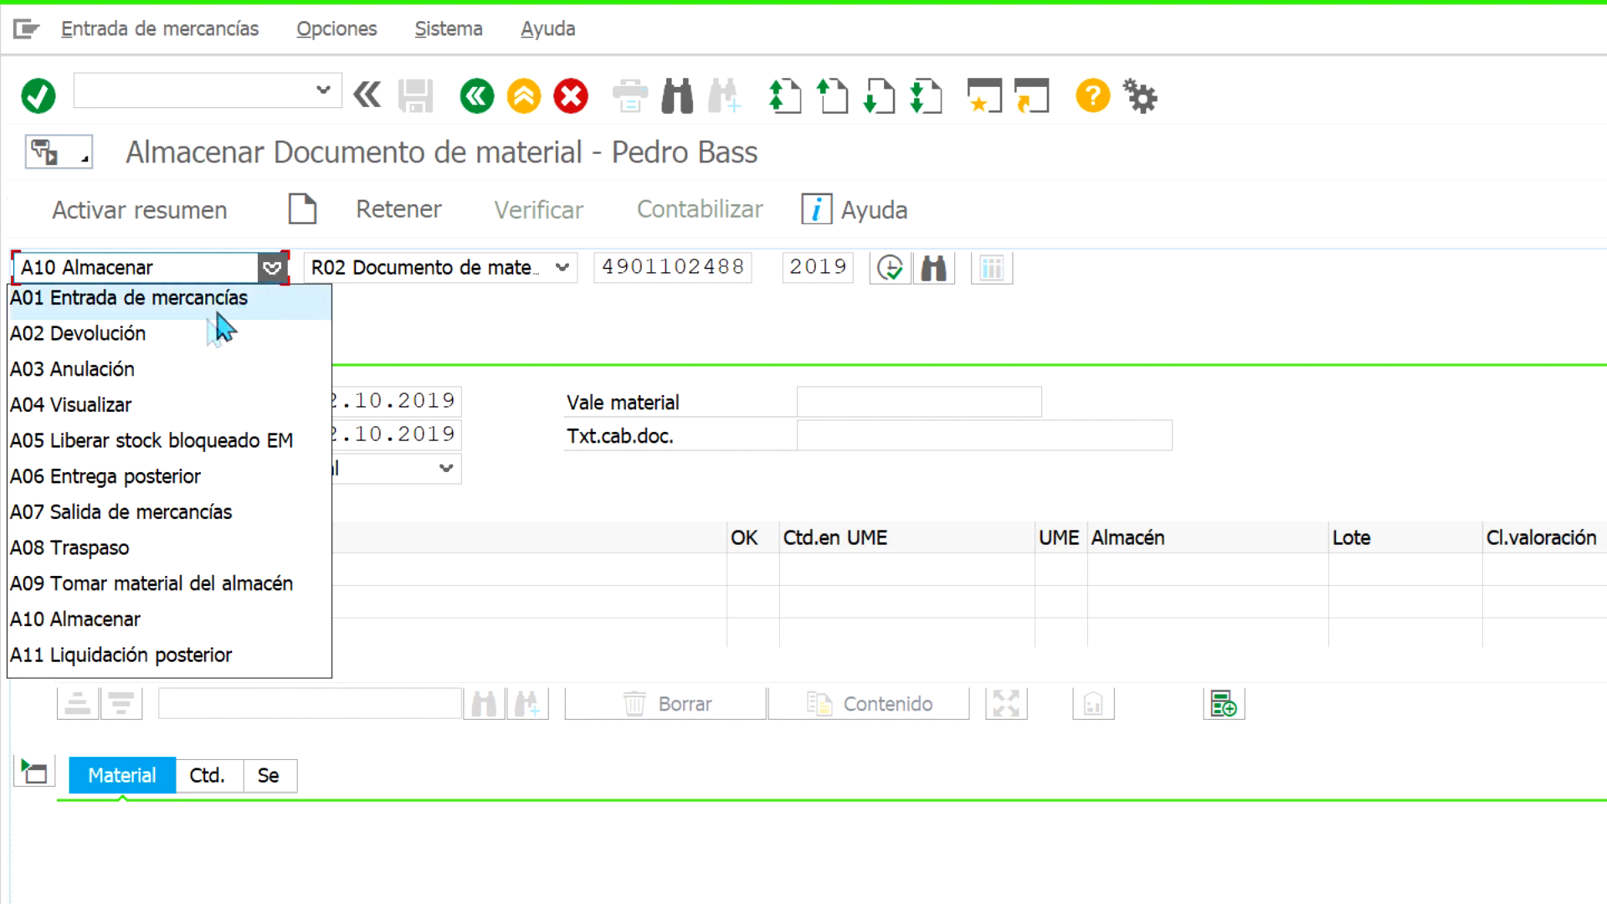
{"action": "left_click", "coordinate": [144, 371]}
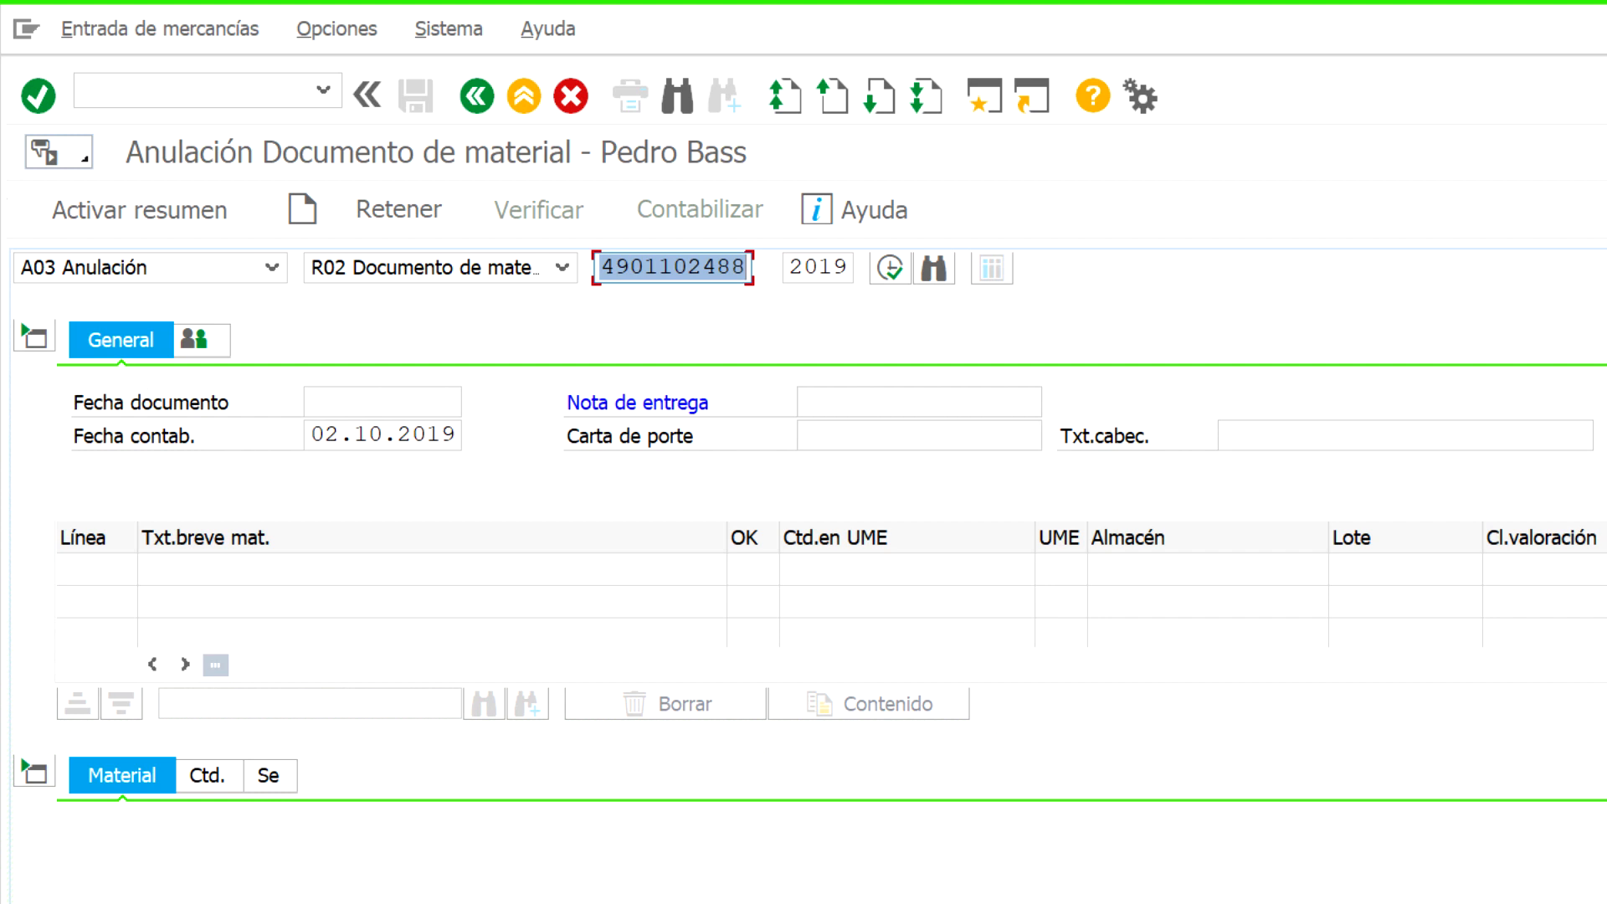
{"action": "key", "text": "alt+Tab"}
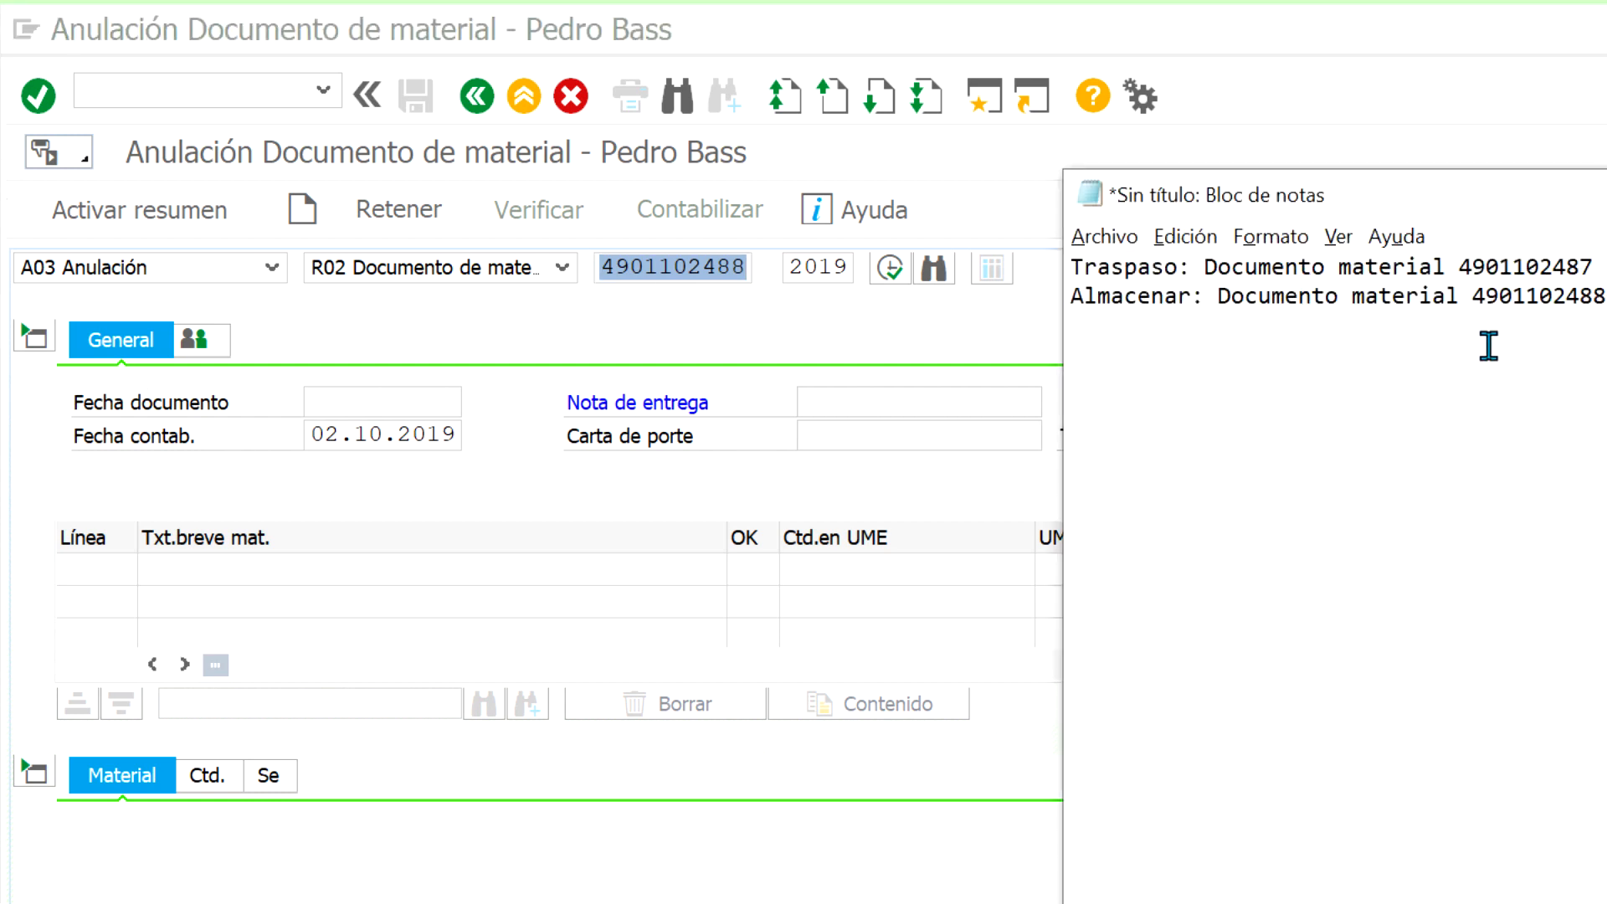
{"action": "left_click_drag", "start_coordinate": [1475, 296], "coordinate": [1594, 297]}
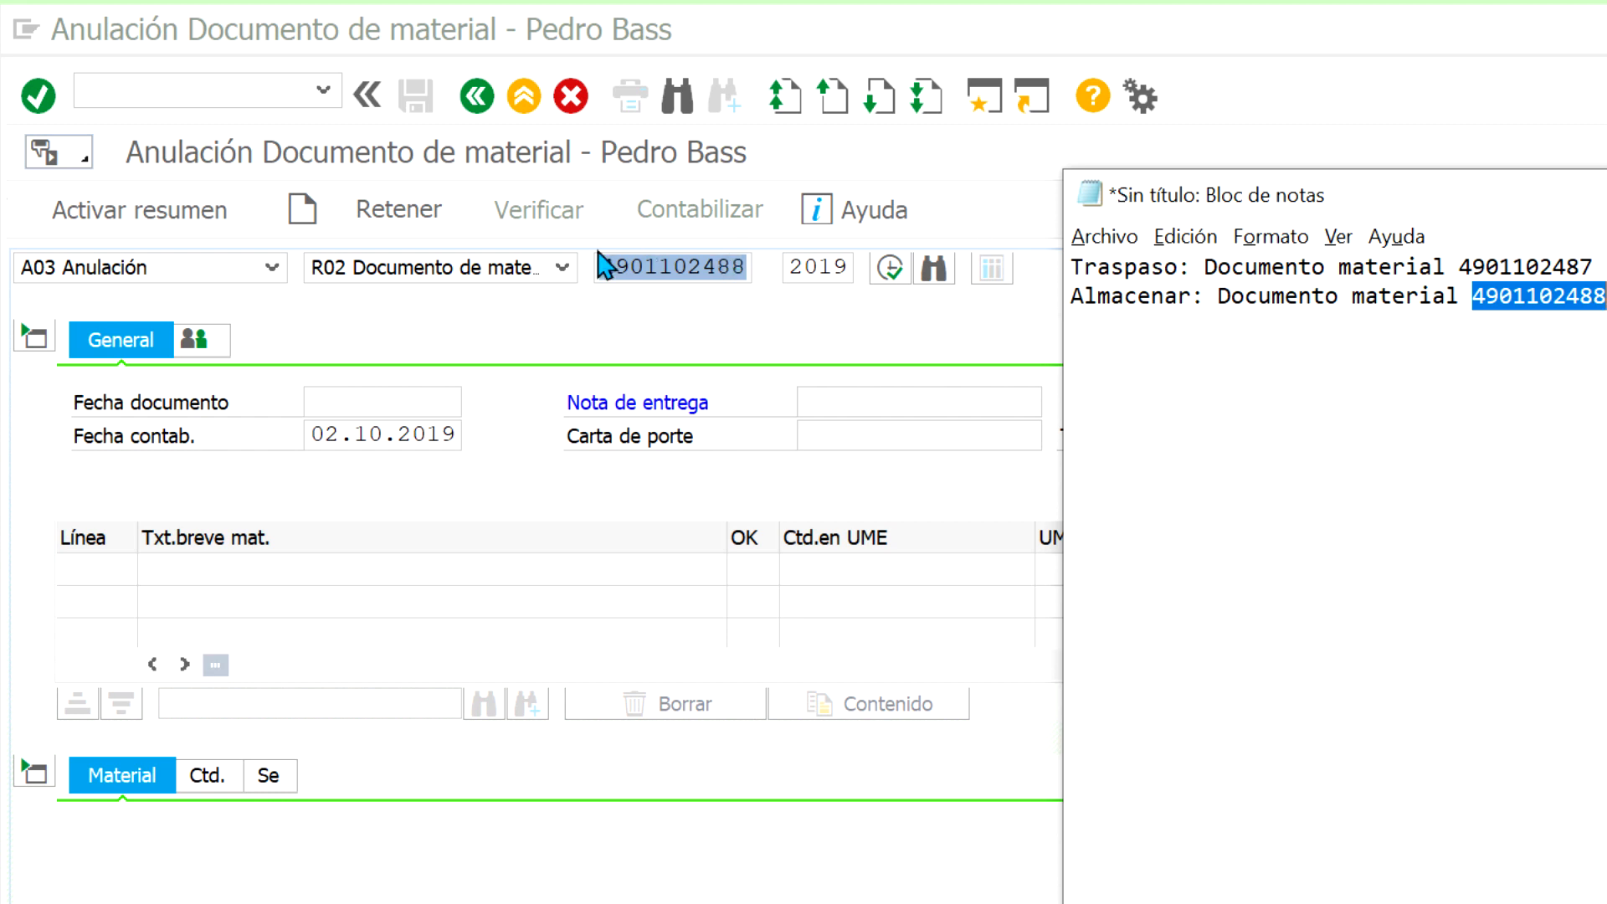
{"action": "left_click", "coordinate": [688, 266]}
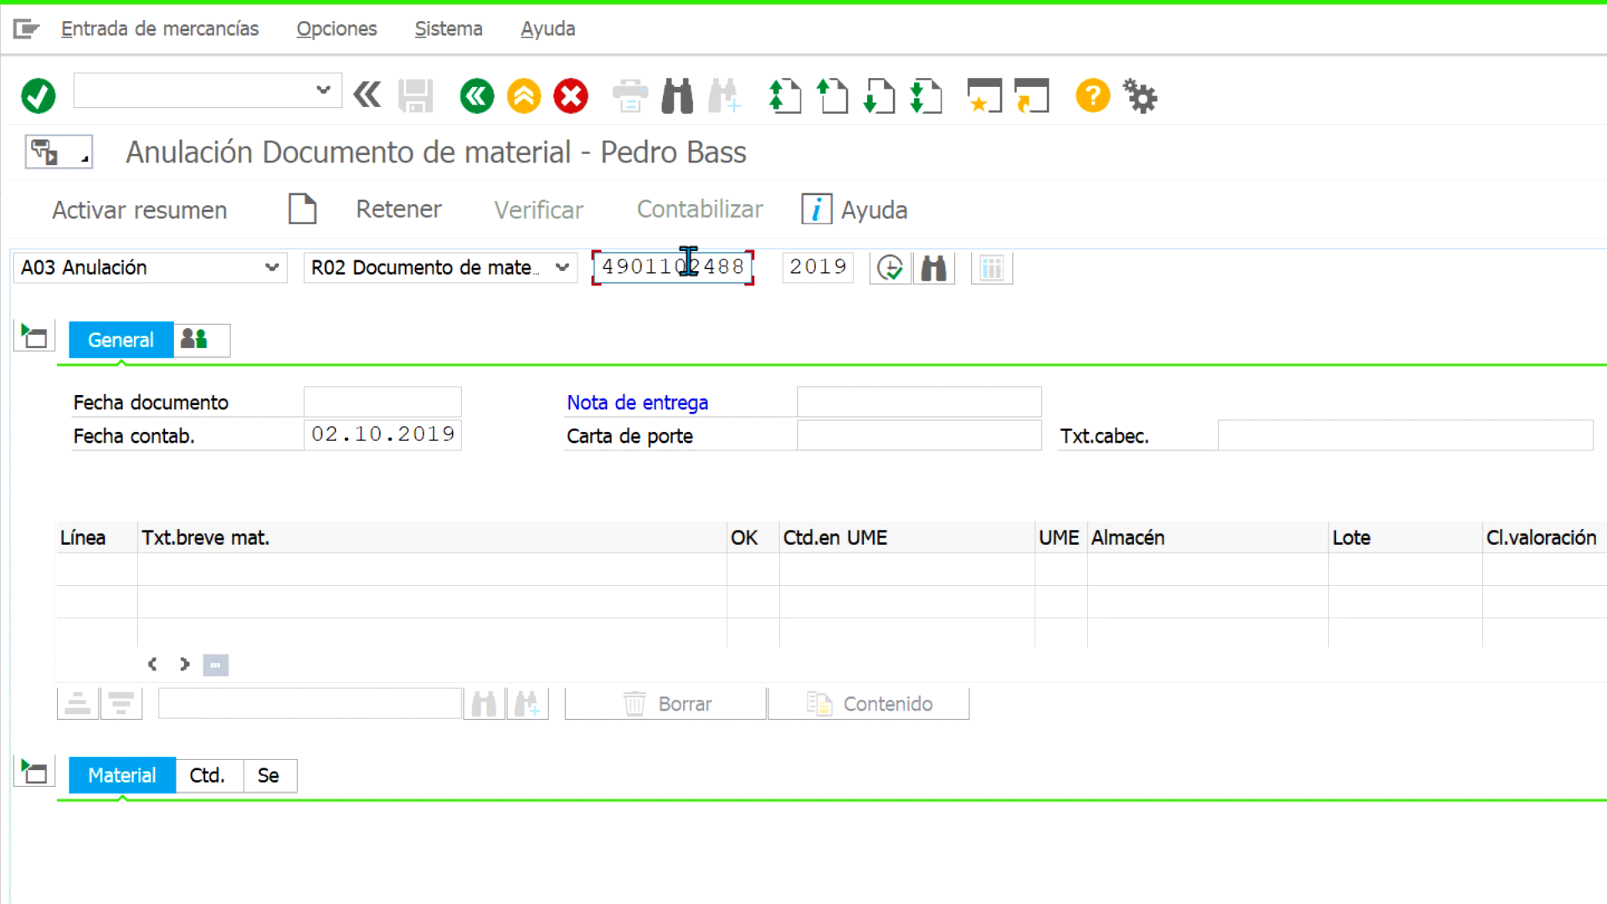
{"action": "key", "text": "Return"}
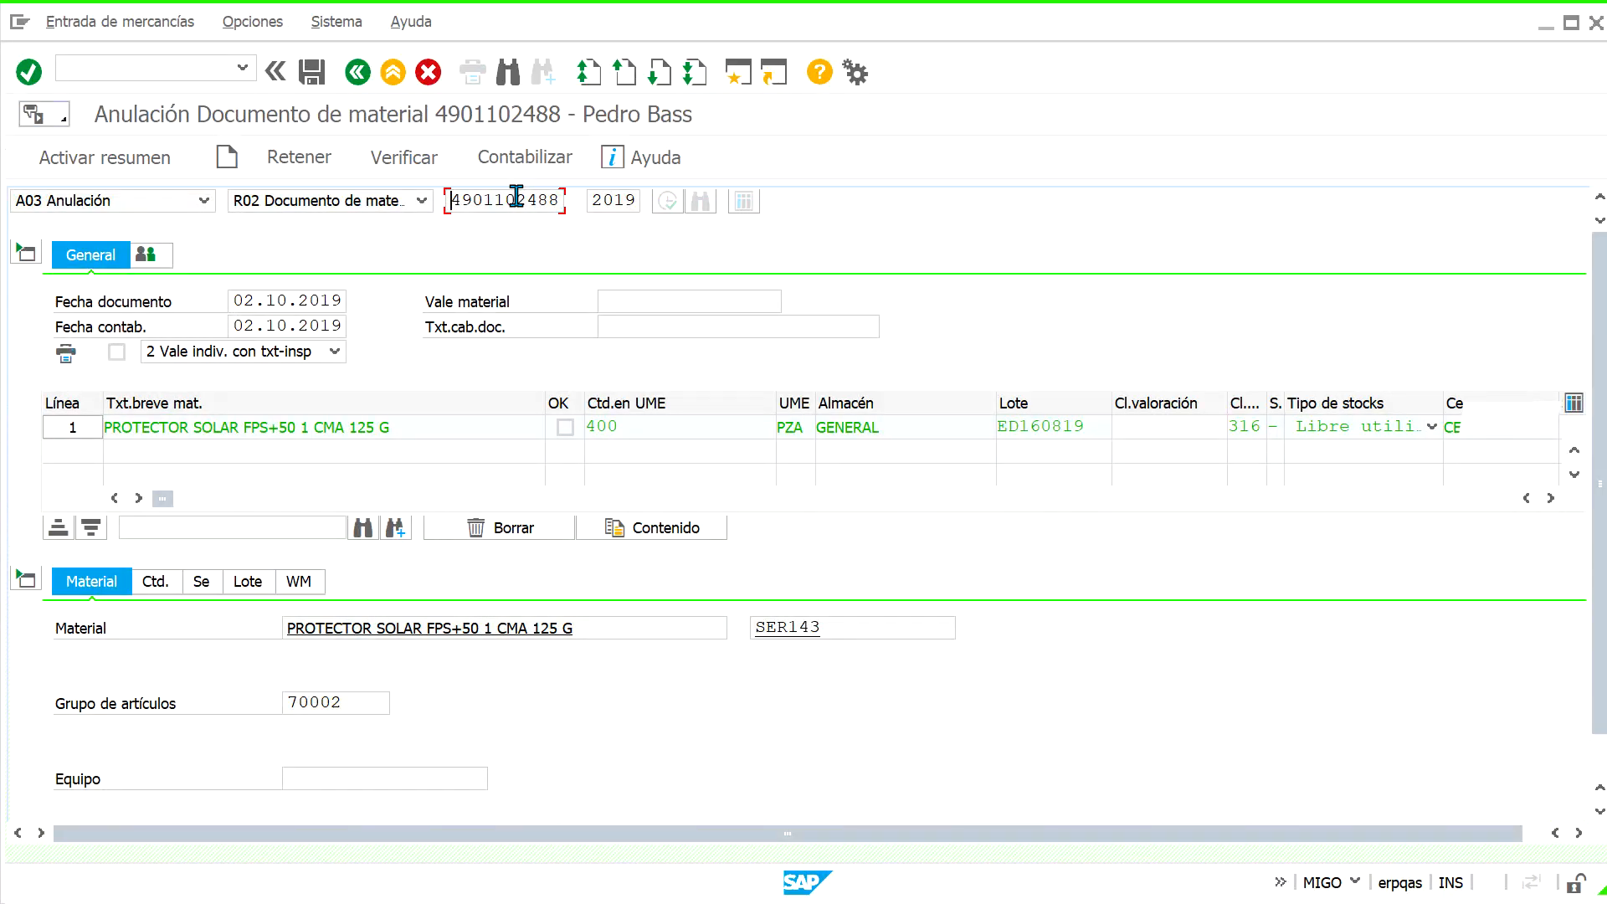
Flag the placement document's item as Posición OK and post its cancellation
{"action": "scroll", "coordinate": [264, 690], "scroll_direction": "down", "scroll_amount": 1}
{"action": "left_click", "coordinate": [128, 803]}
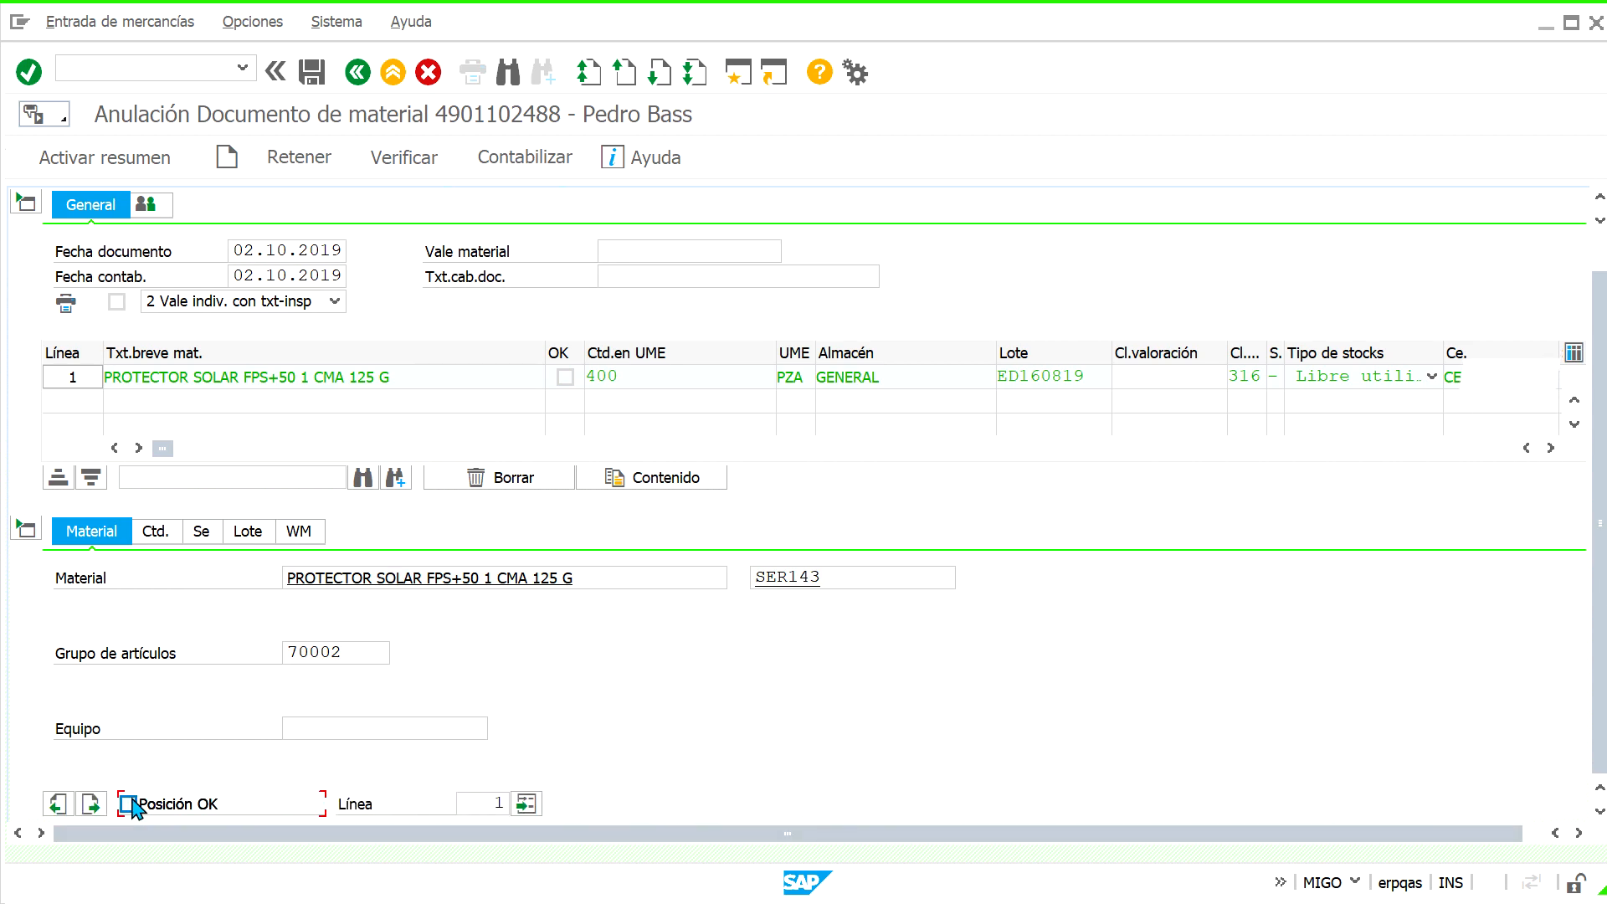
{"action": "left_click", "coordinate": [311, 72]}
Copy the cancellation's posting message onto a new Notepad line below a blank one, labelled "Anulación almacenar:"
{"action": "double_click", "coordinate": [216, 872]}
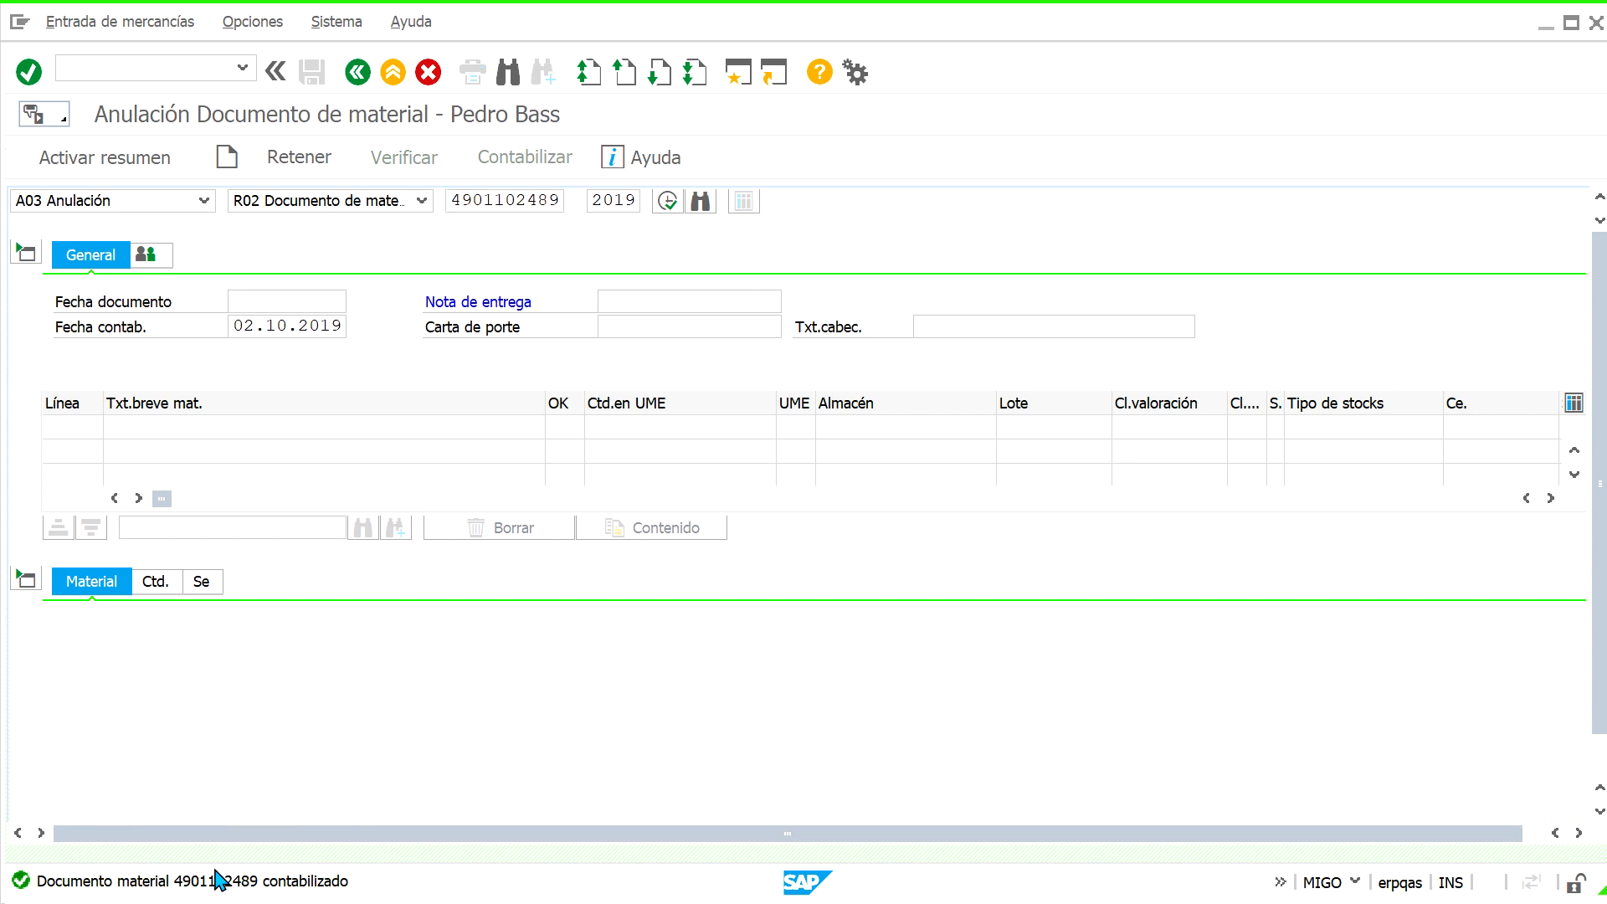
{"action": "left_click_drag", "start_coordinate": [1403, 99], "coordinate": [1016, 109]}
{"action": "key", "text": "ctrl+c"}
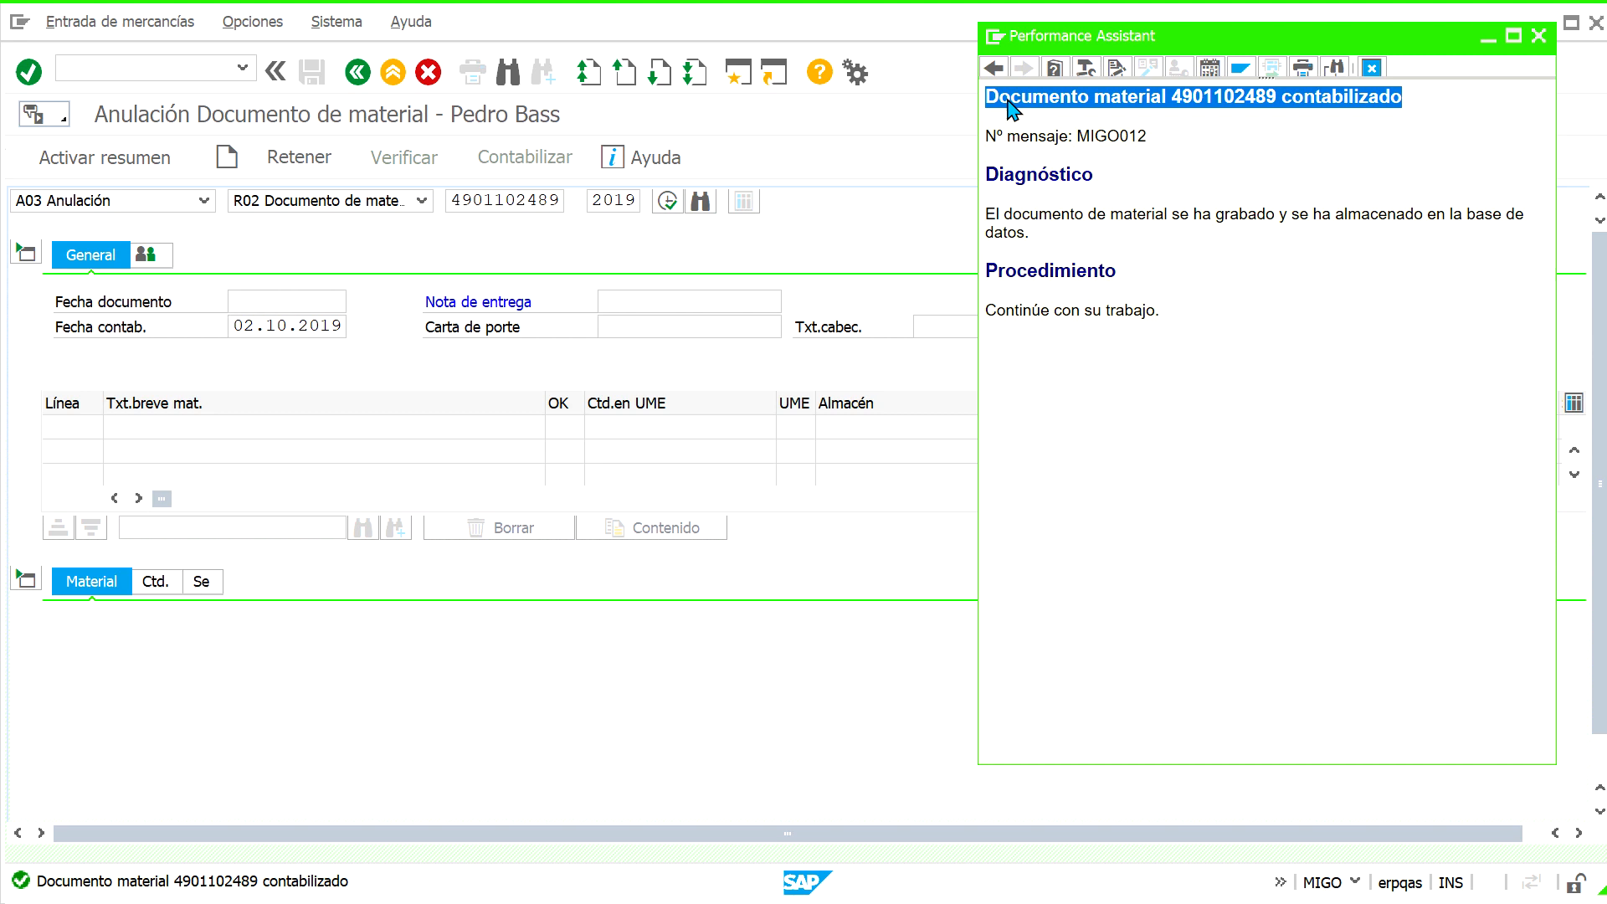
{"action": "key", "text": "alt+Tab"}
{"action": "left_click", "coordinate": [1380, 234]}
{"action": "key", "text": "Return"}
{"action": "type", "text": "Anulación almacenar:"}
{"action": "key", "text": "ctrl+v"}
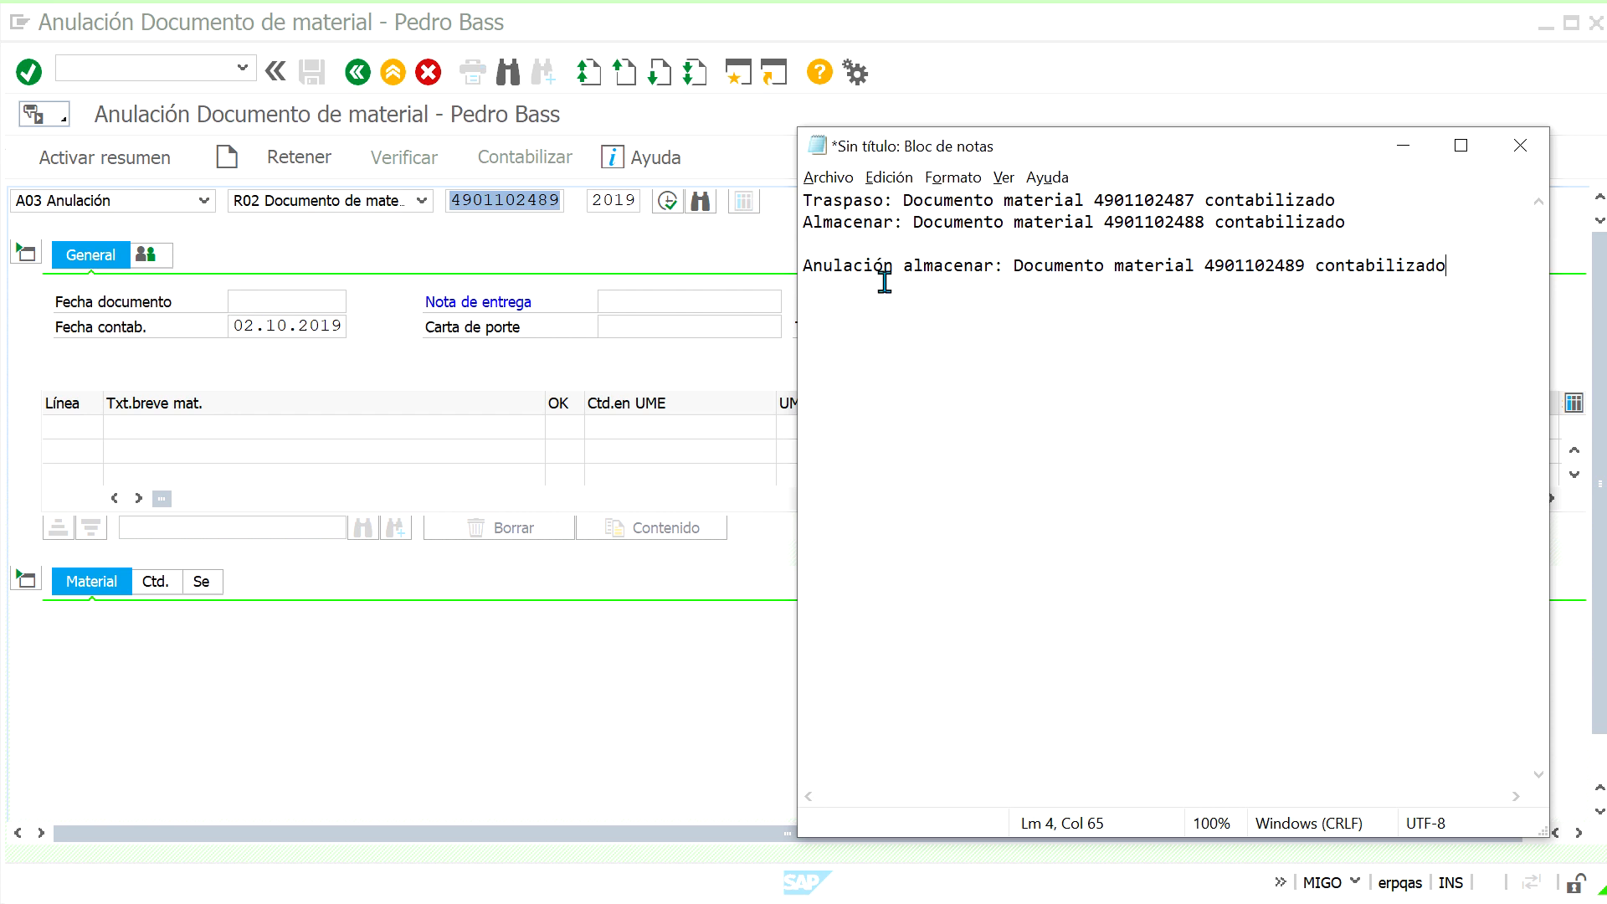
Copy the Traspaso document number from Notepad and load that material document in MIGO for cancellation
{"action": "double_click", "coordinate": [837, 209]}
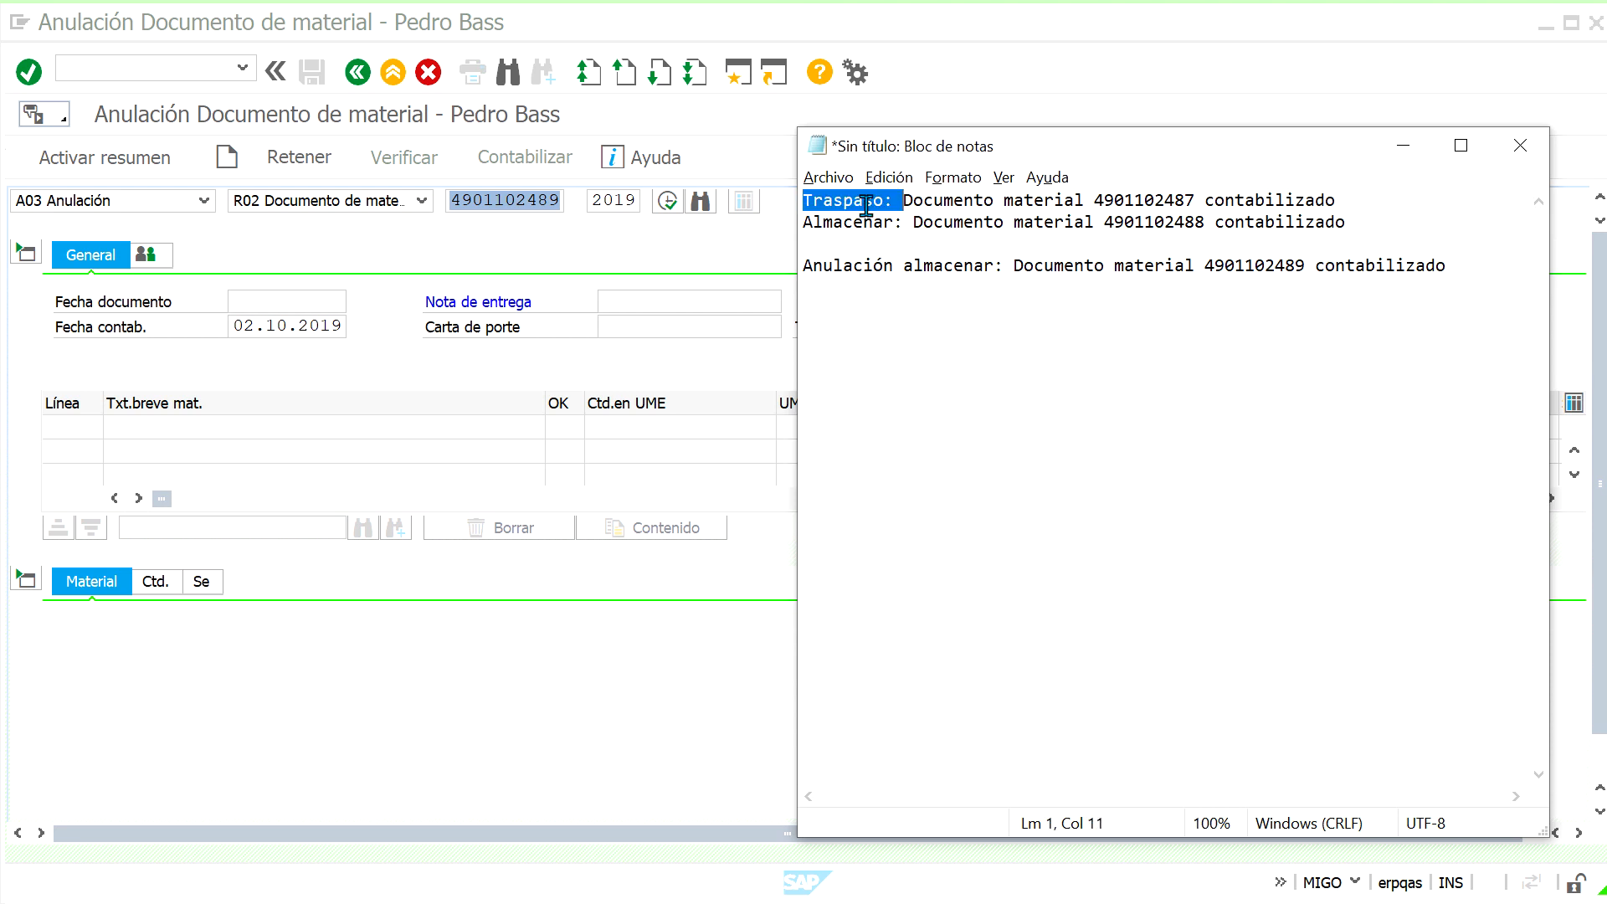
{"action": "double_click", "coordinate": [865, 225]}
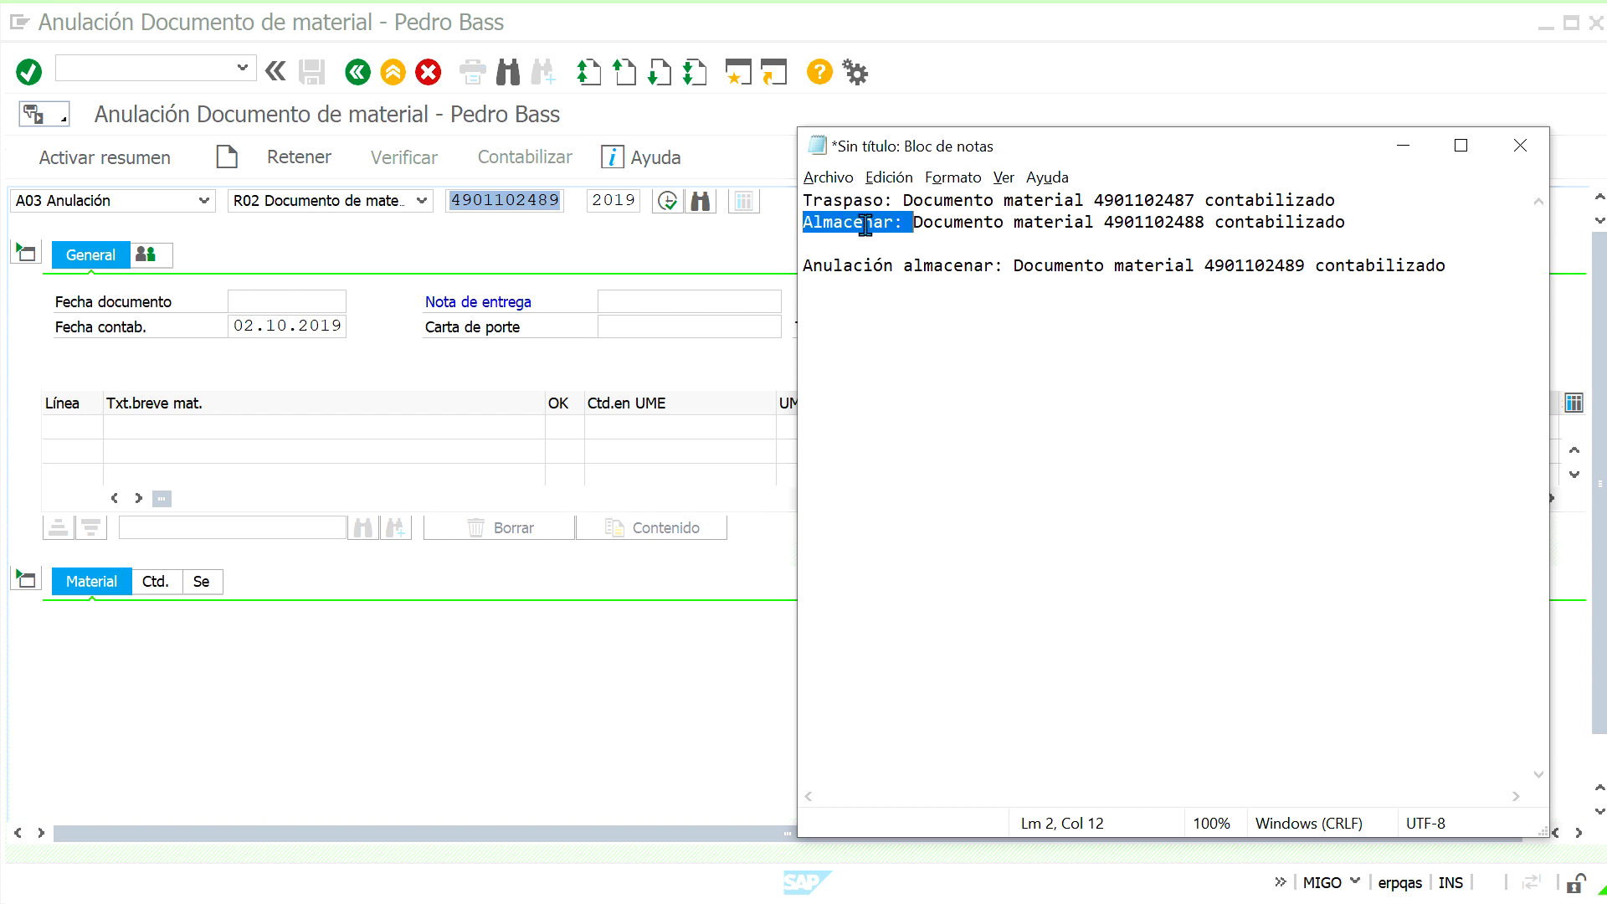
{"action": "left_click", "coordinate": [962, 334]}
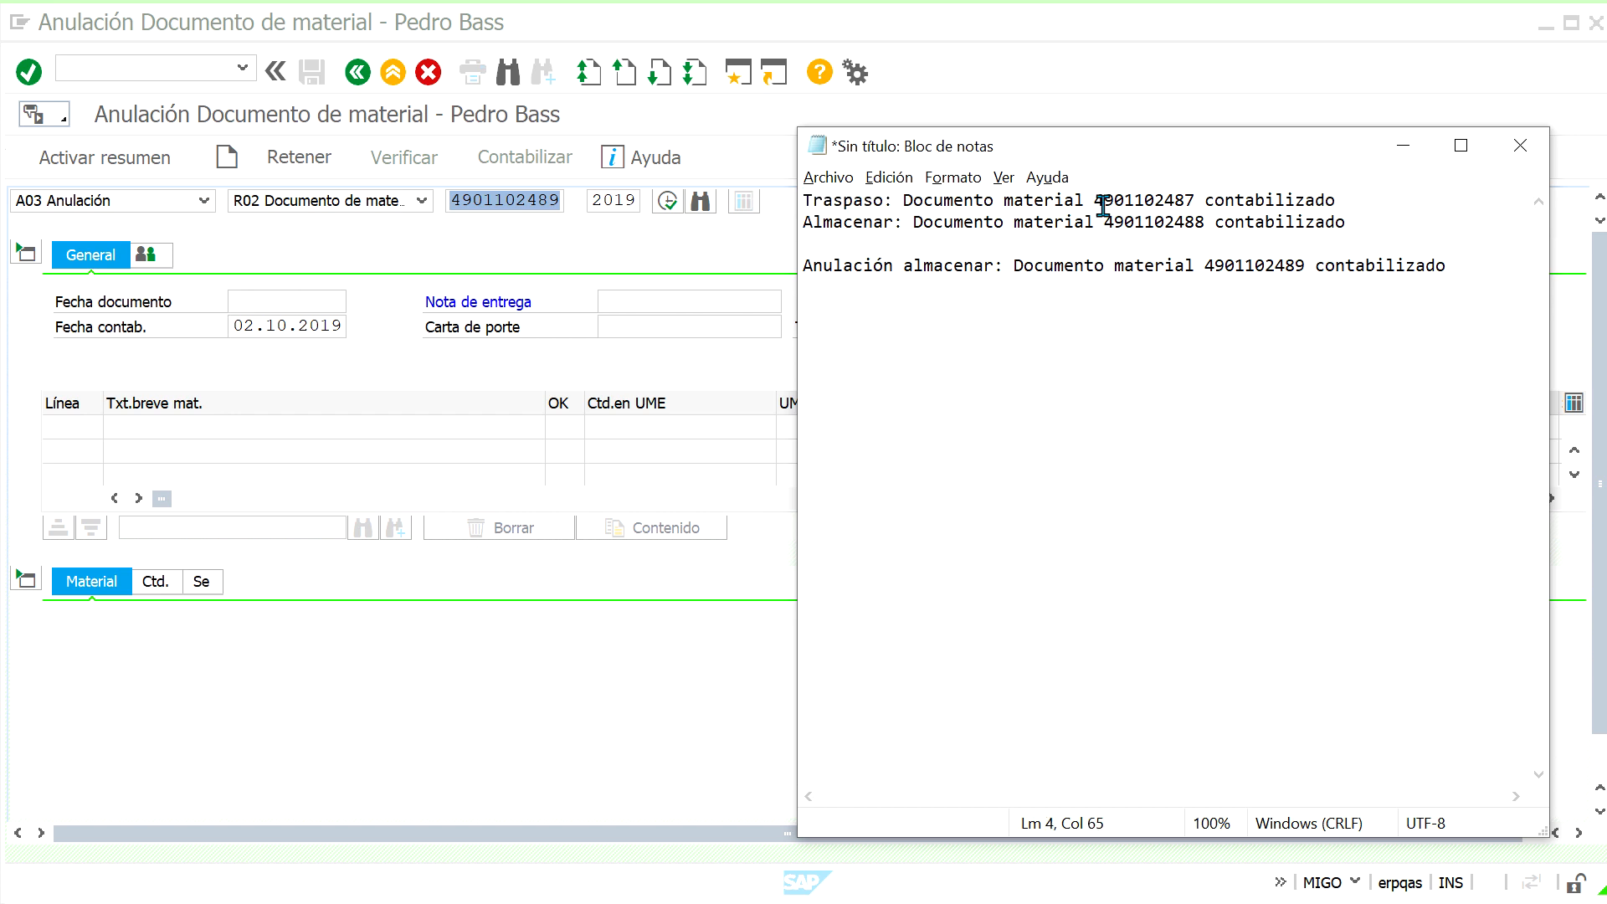
{"action": "left_click_drag", "start_coordinate": [1097, 203], "coordinate": [1197, 203]}
{"action": "key", "text": "ctrl+c"}
{"action": "left_click", "coordinate": [635, 244]}
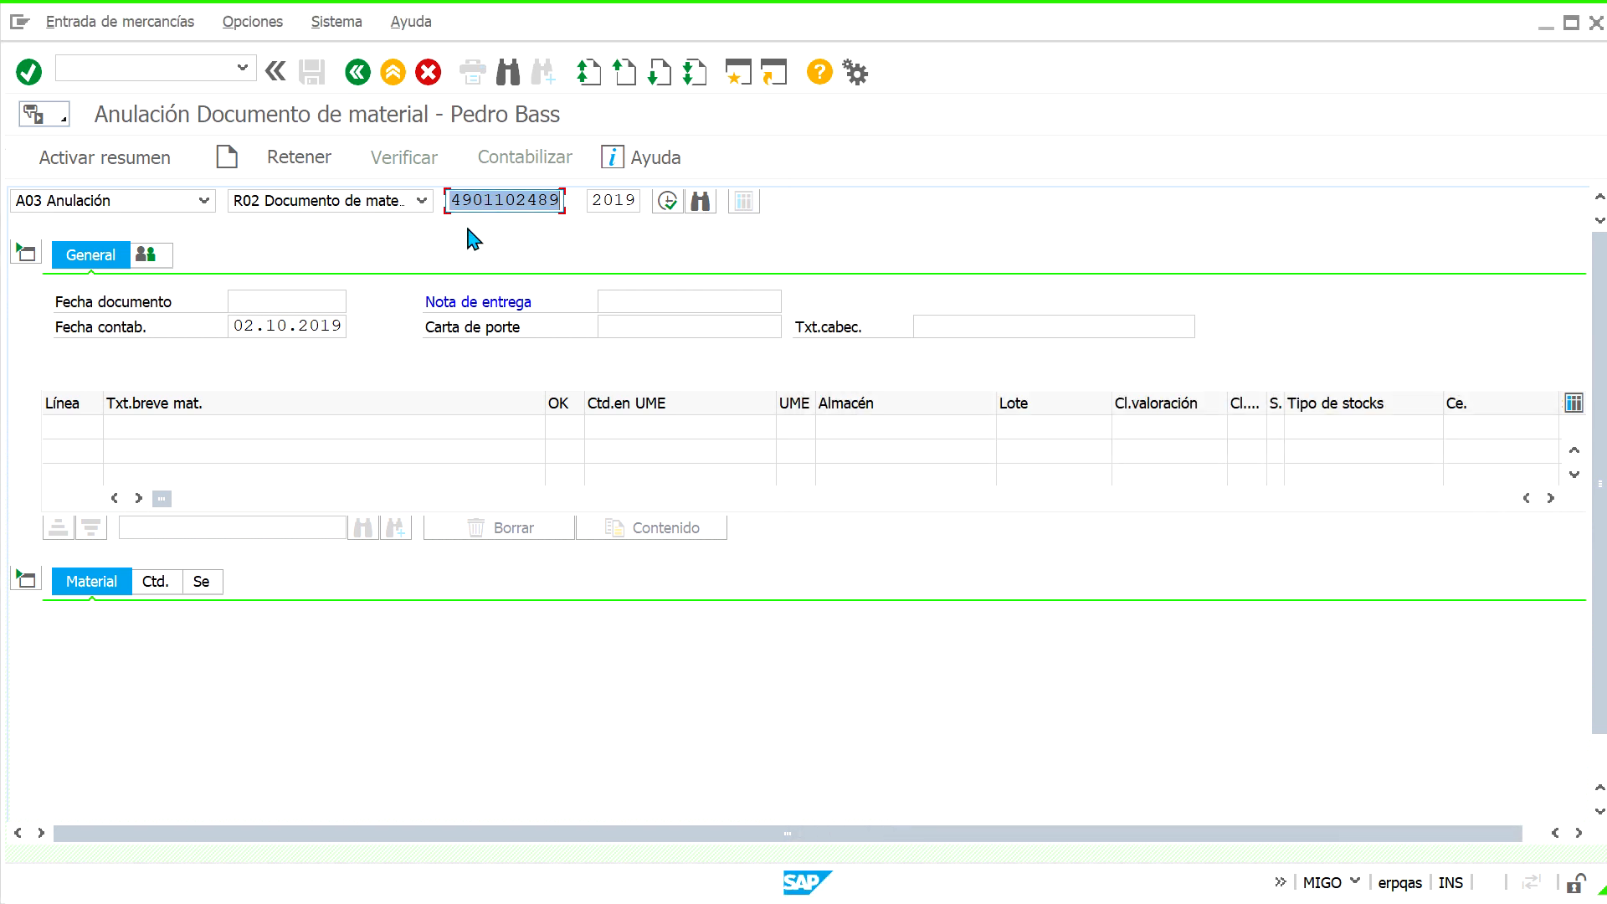
{"action": "key", "text": "ctrl+v"}
{"action": "key", "text": "Return"}
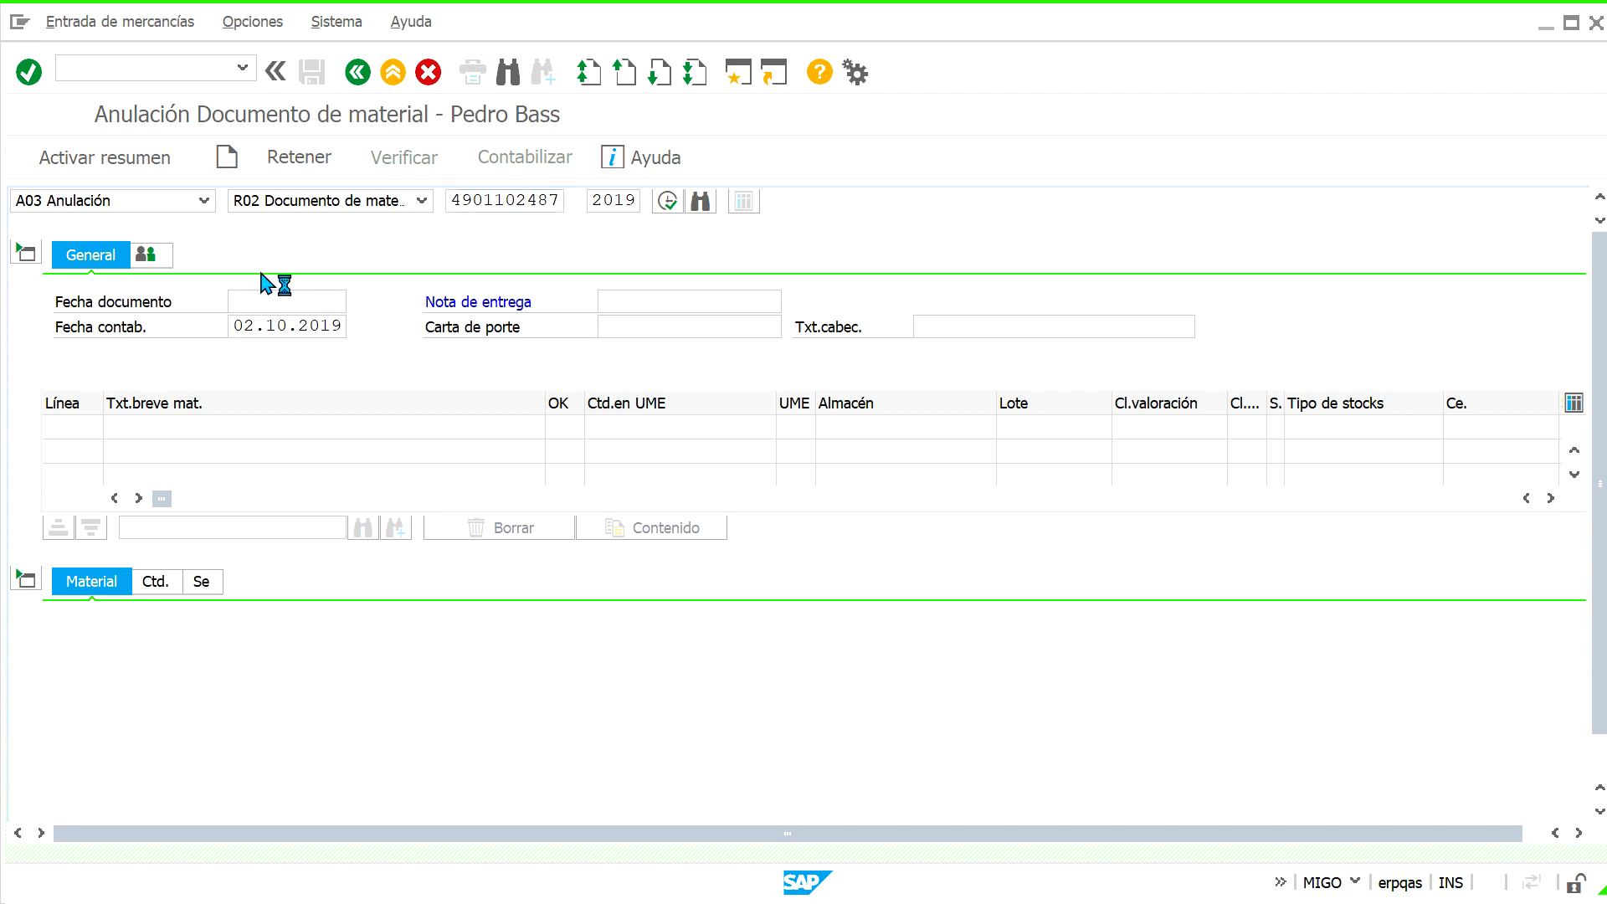
Flag the 400 PZA transfer item as Posición OK and post the cancellation of the transfer document
{"action": "scroll", "coordinate": [657, 503], "scroll_direction": "down", "scroll_amount": 2}
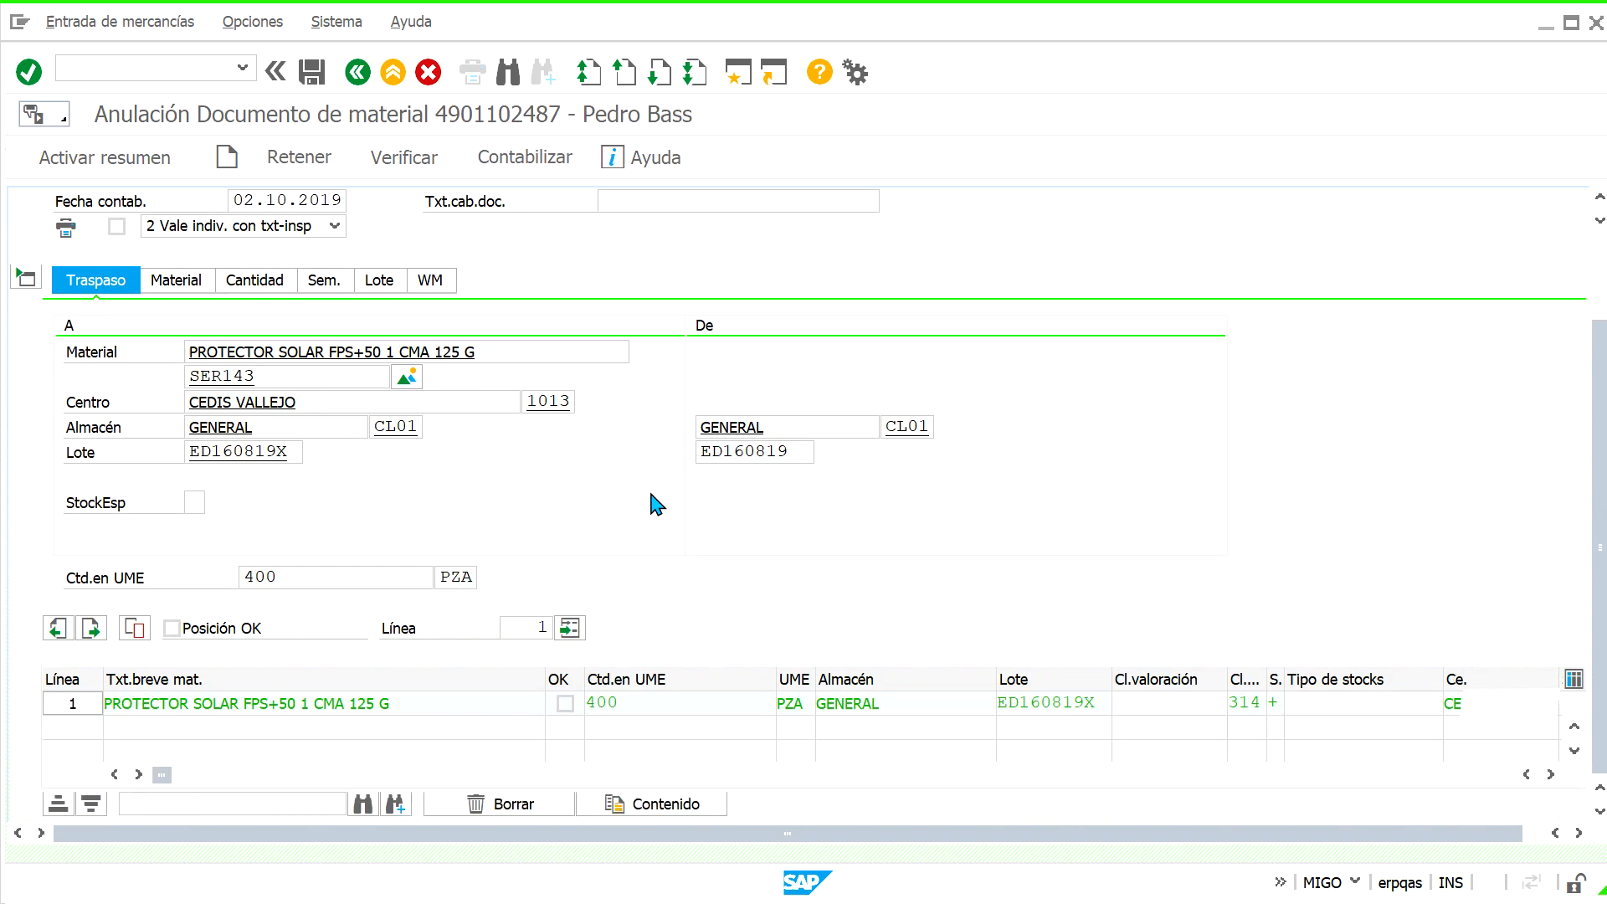
{"action": "left_click", "coordinate": [172, 629]}
{"action": "left_click", "coordinate": [317, 76]}
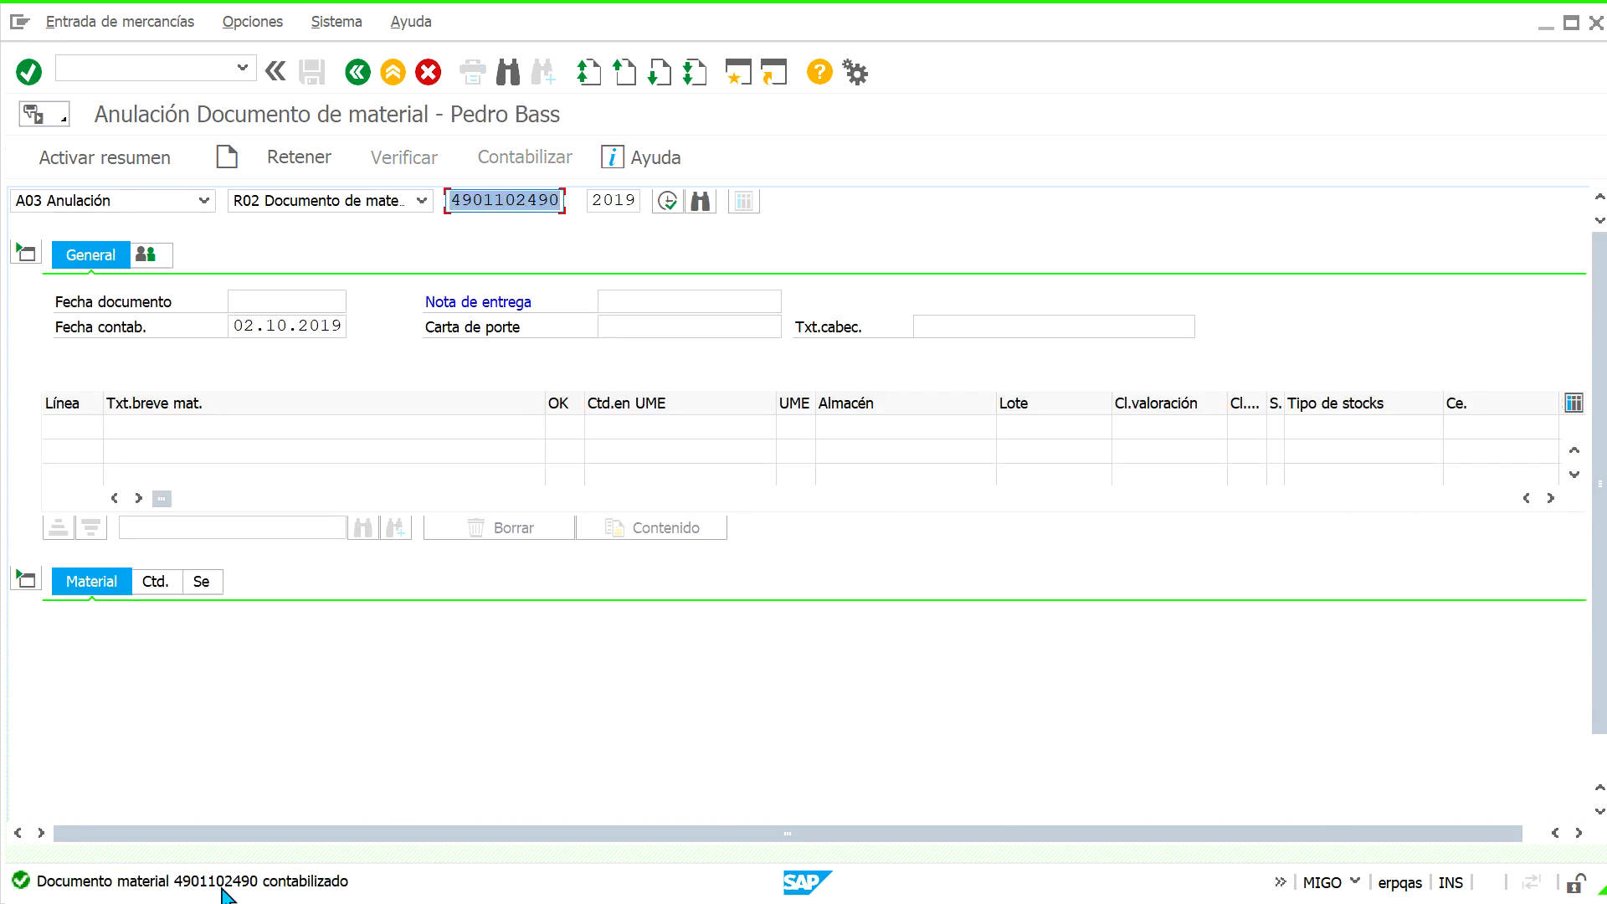
Copy the transfer cancellation's posting message onto a new Notepad line below the "Anulación almacenar:" entry
{"action": "double_click", "coordinate": [225, 887]}
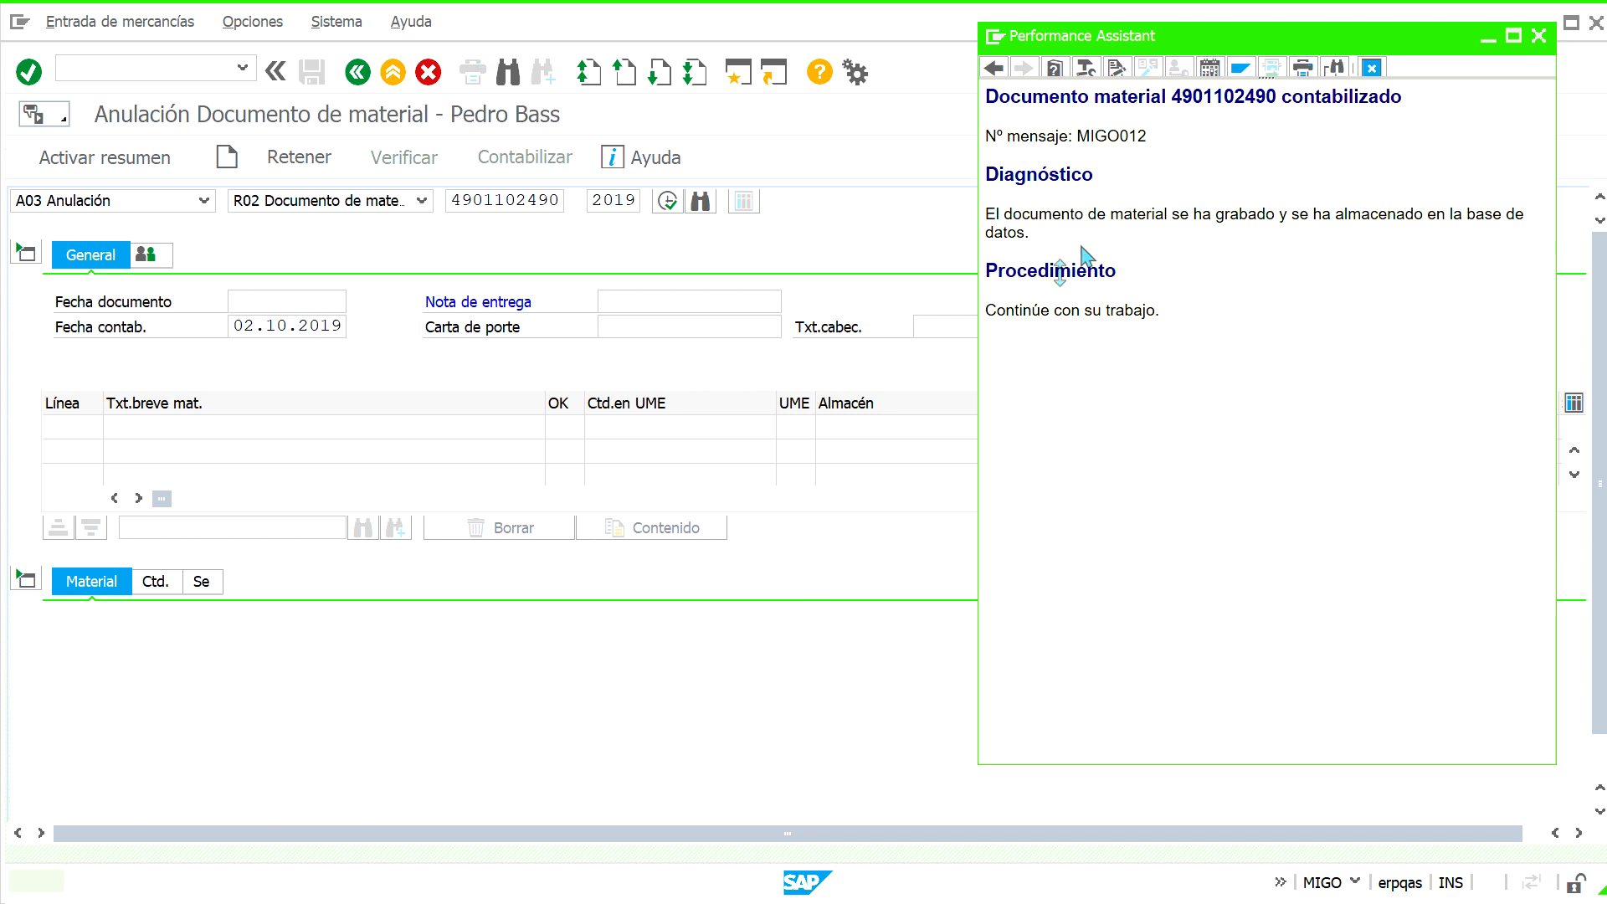
{"action": "left_click_drag", "start_coordinate": [1423, 96], "coordinate": [1016, 96]}
{"action": "key", "text": "ctrl+c"}
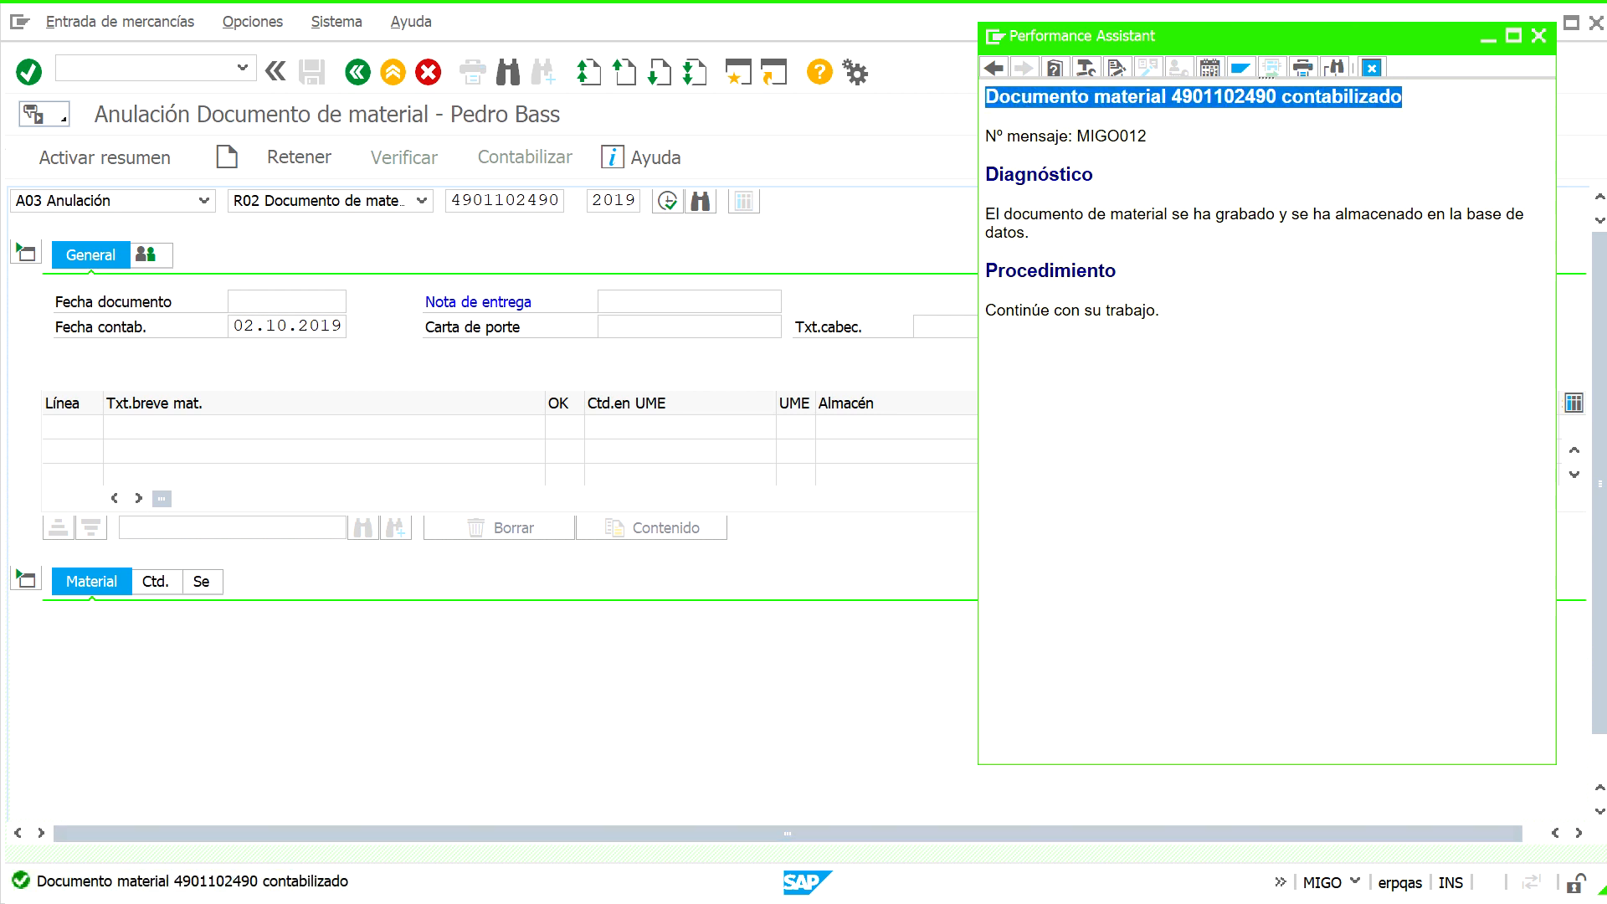
{"action": "key", "text": "alt+Tab"}
{"action": "left_click", "coordinate": [1473, 285]}
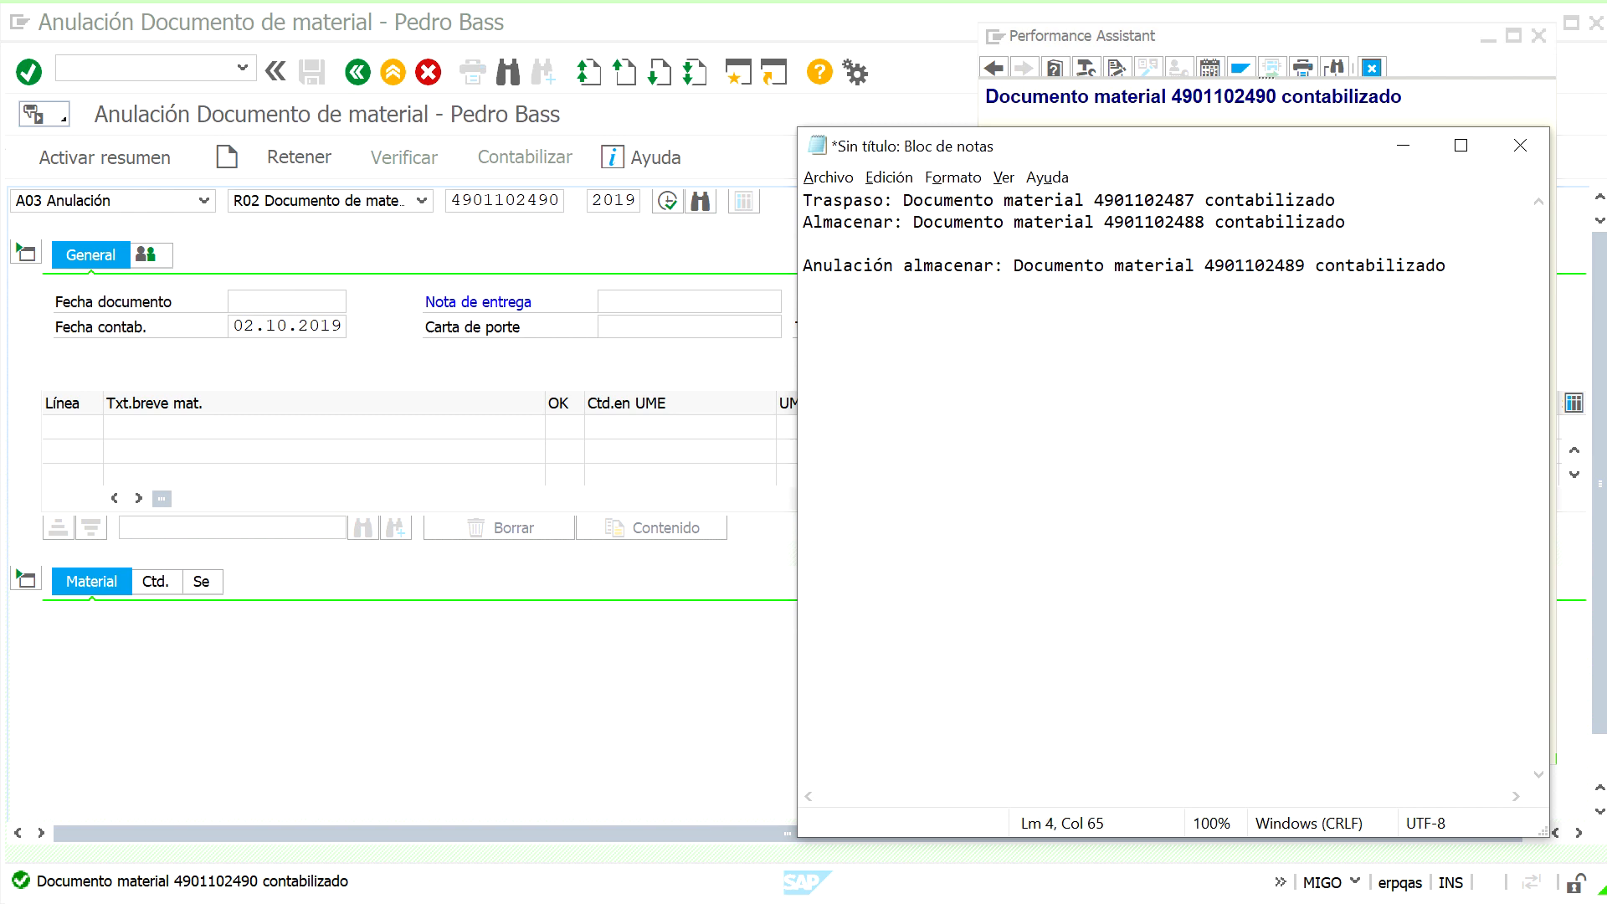
{"action": "key", "text": "ctrl+v"}
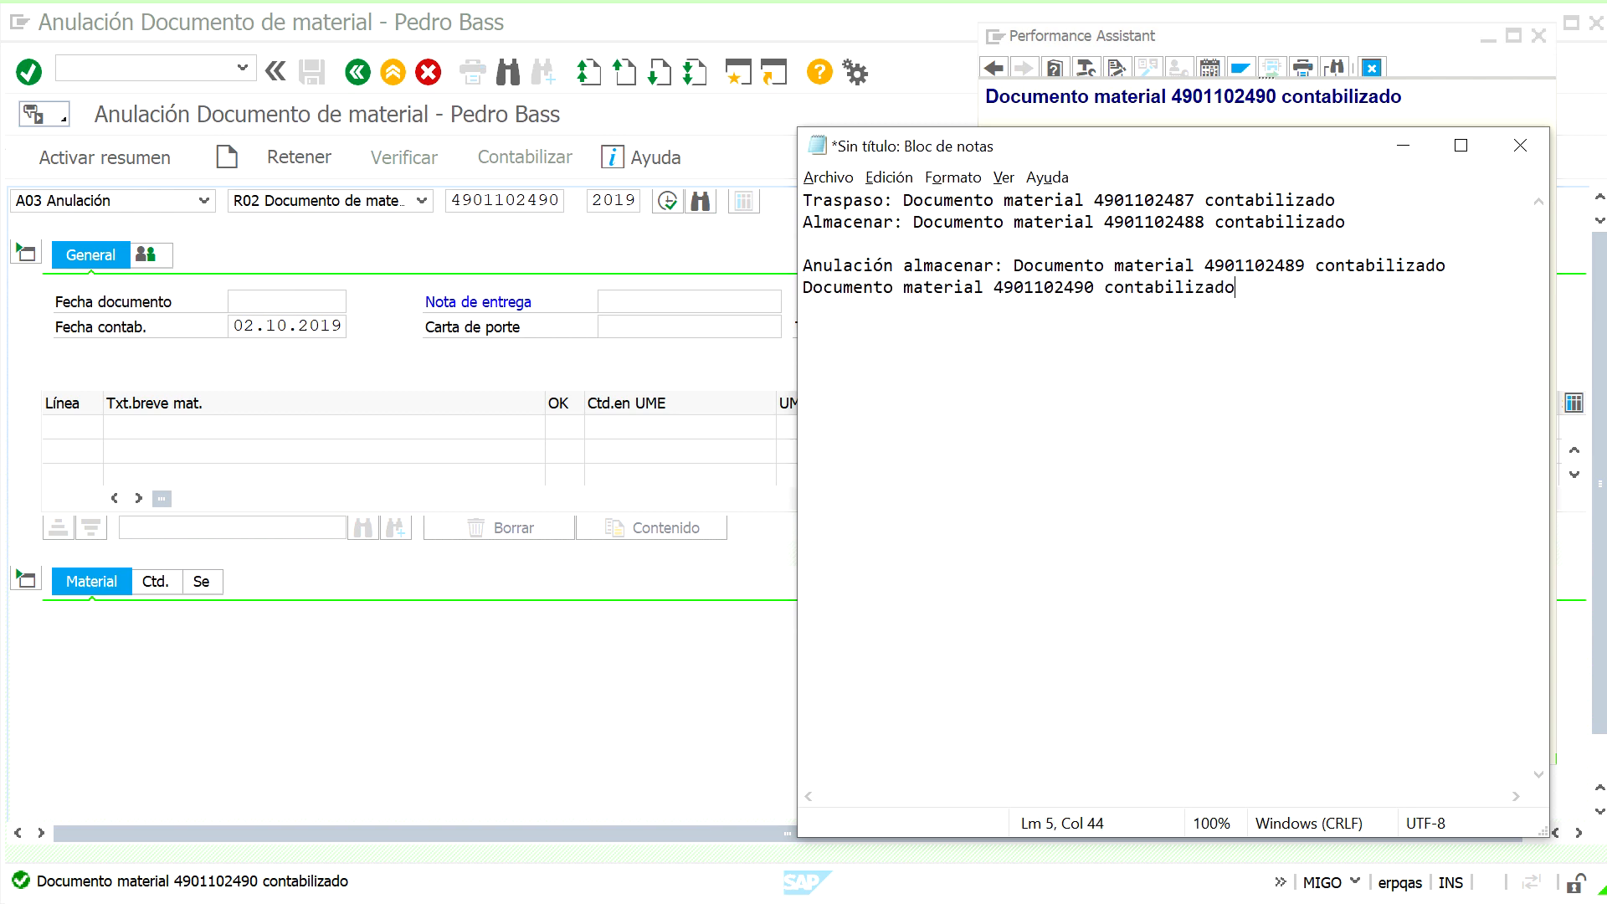
Refresh the MMBE overview of SER143 and rerun the MB52 report for plant 1013, checking the unrestricted stock of batch ED160819X
{"action": "key", "text": "alt+Tab"}
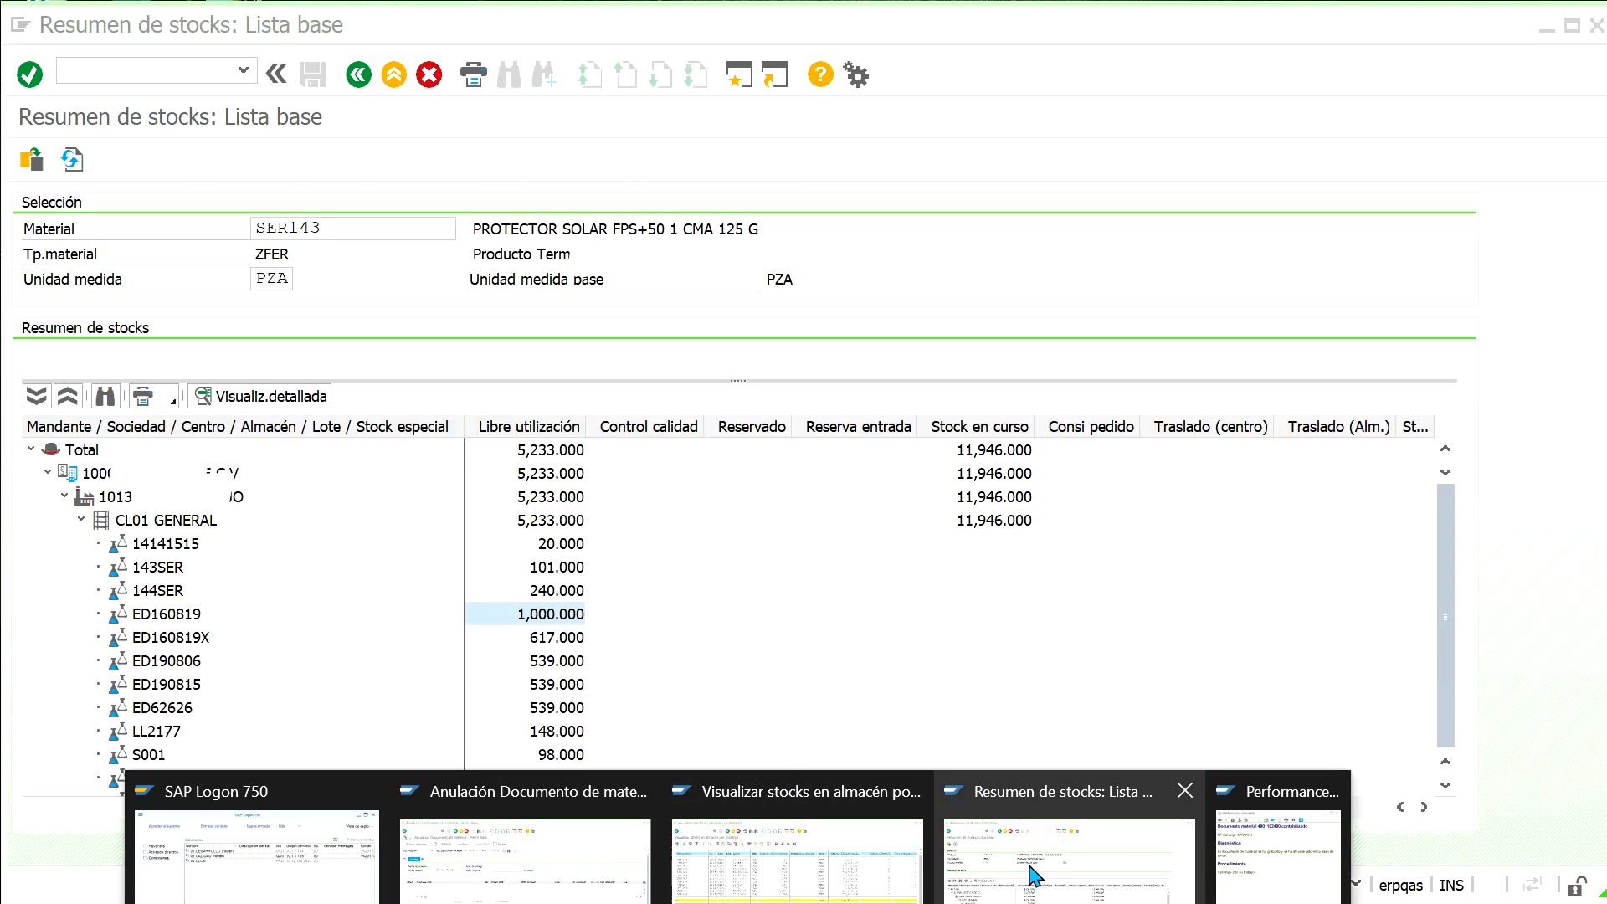
{"action": "left_click", "coordinate": [72, 159]}
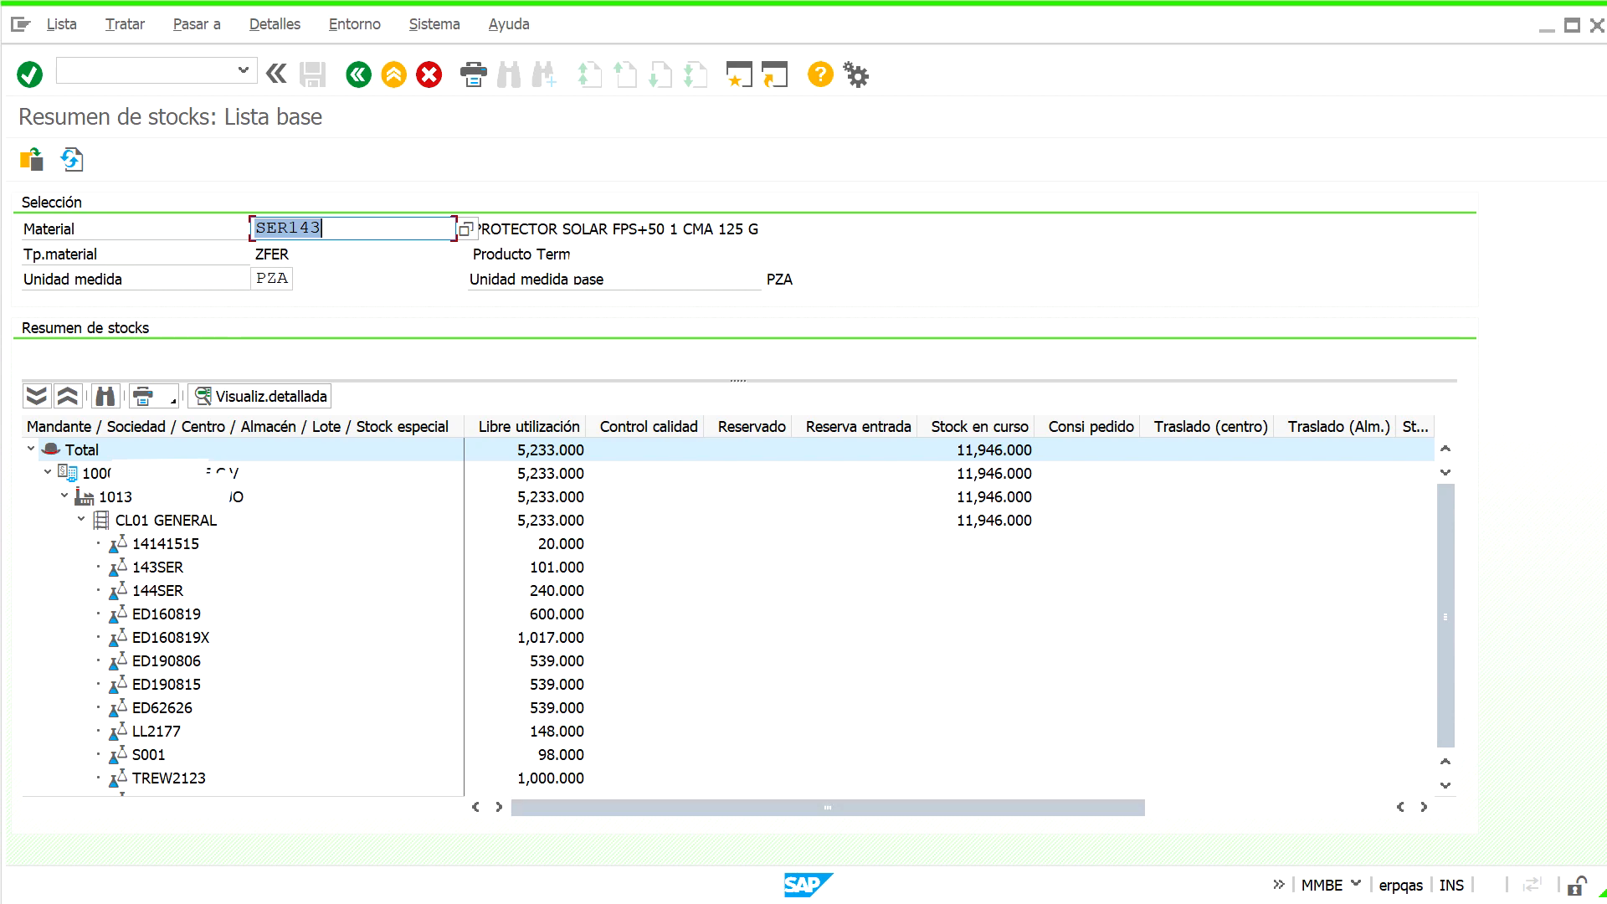
{"action": "left_click", "coordinate": [740, 903]}
{"action": "left_click", "coordinate": [798, 854]}
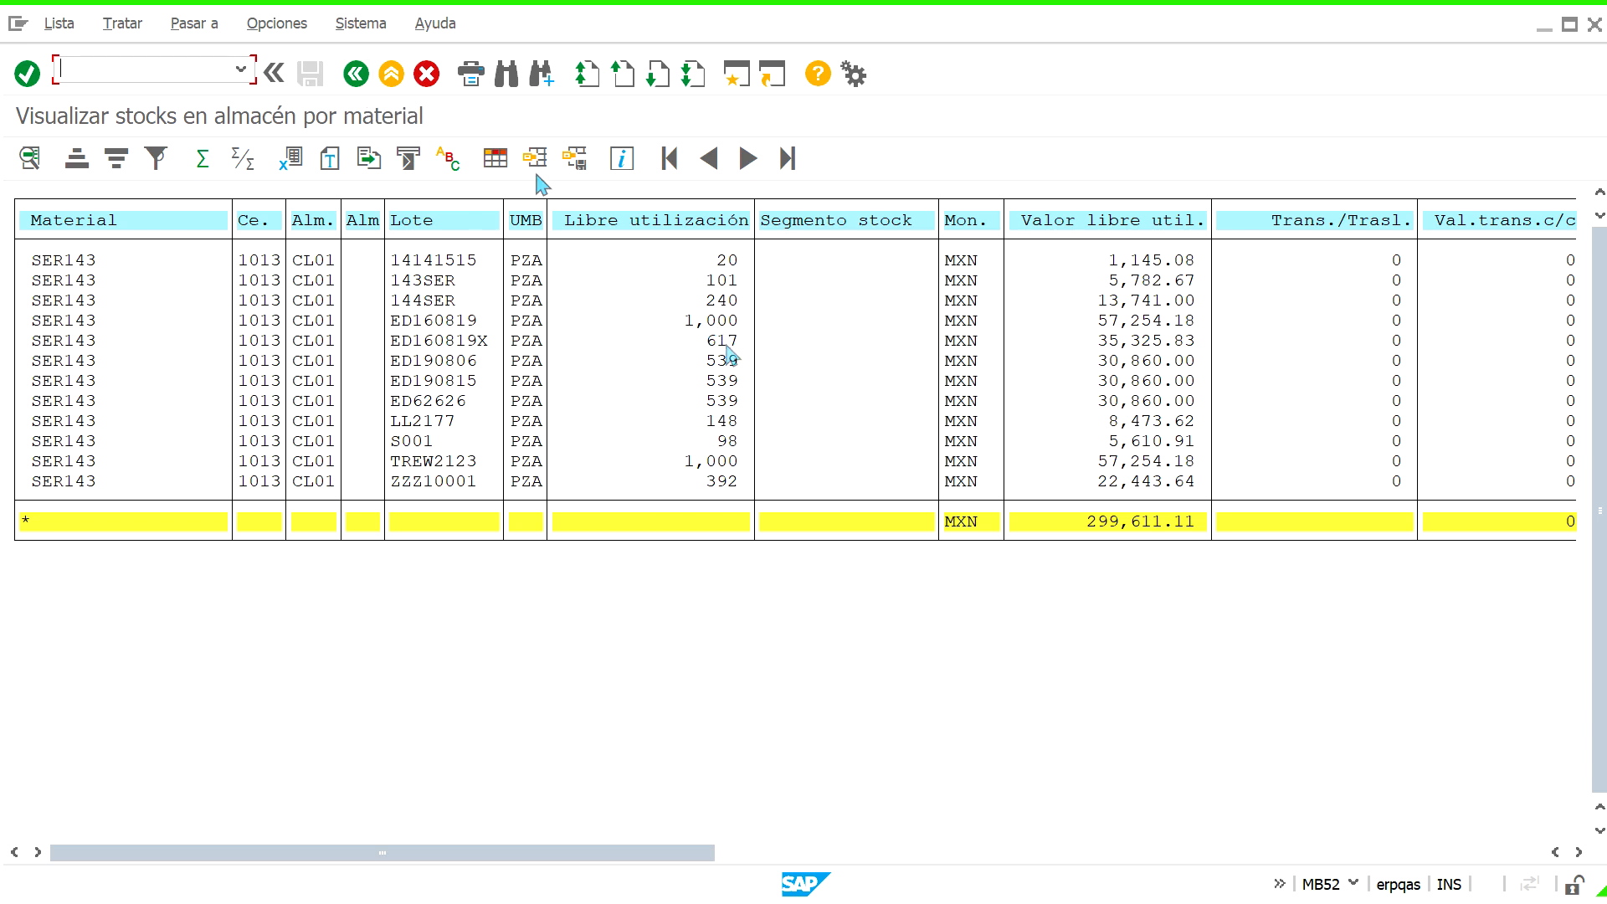
{"action": "left_click", "coordinate": [355, 73]}
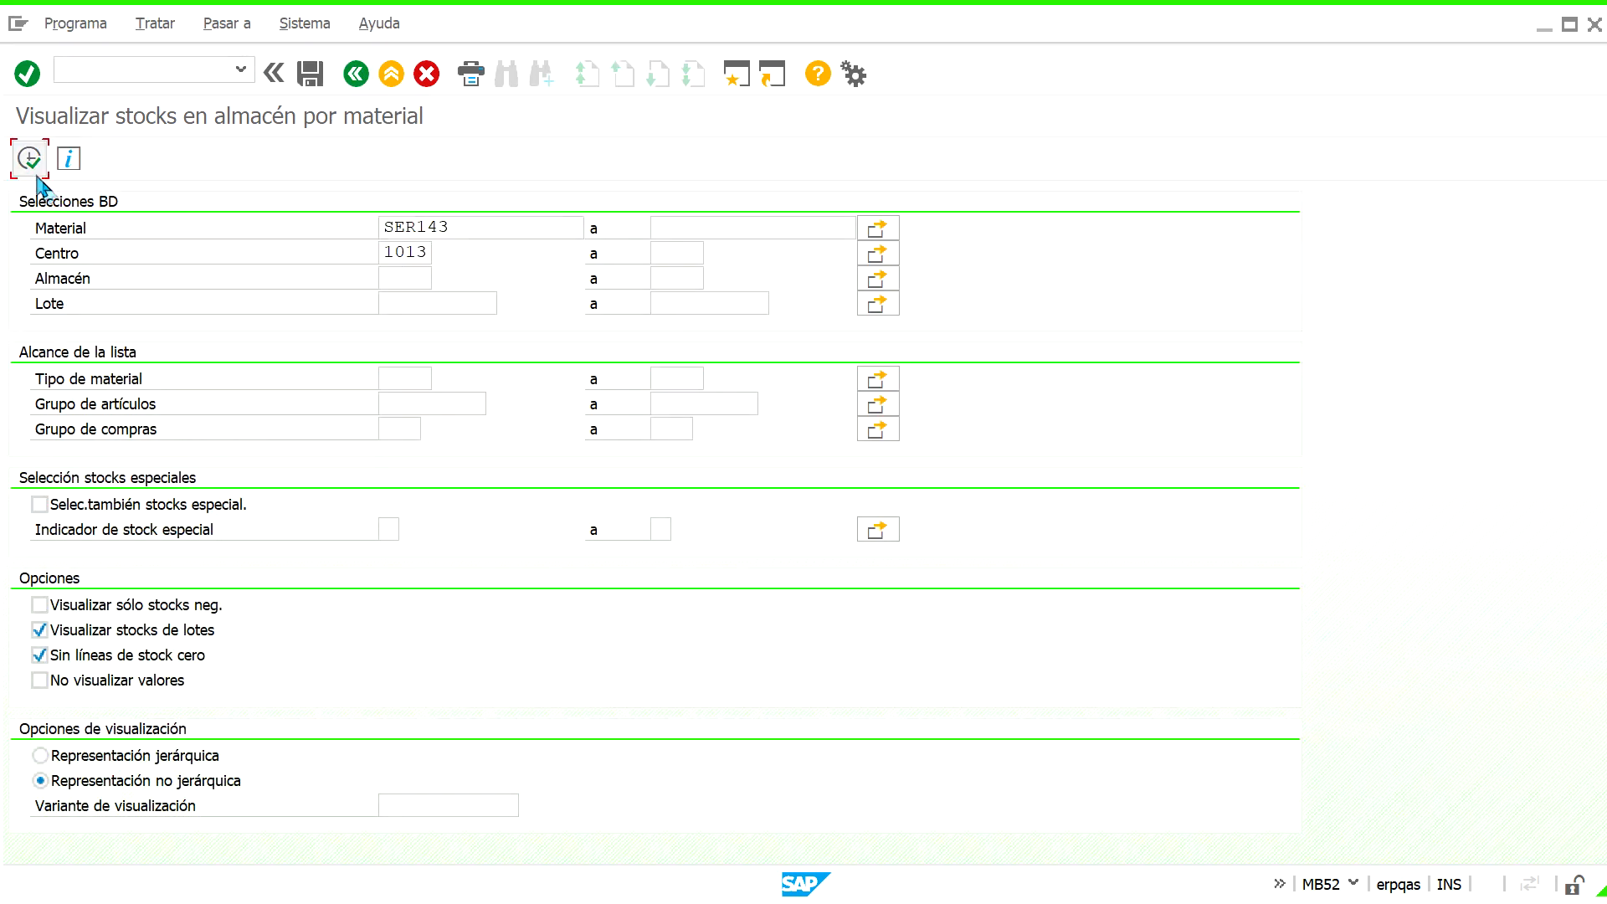
{"action": "left_click", "coordinate": [33, 164]}
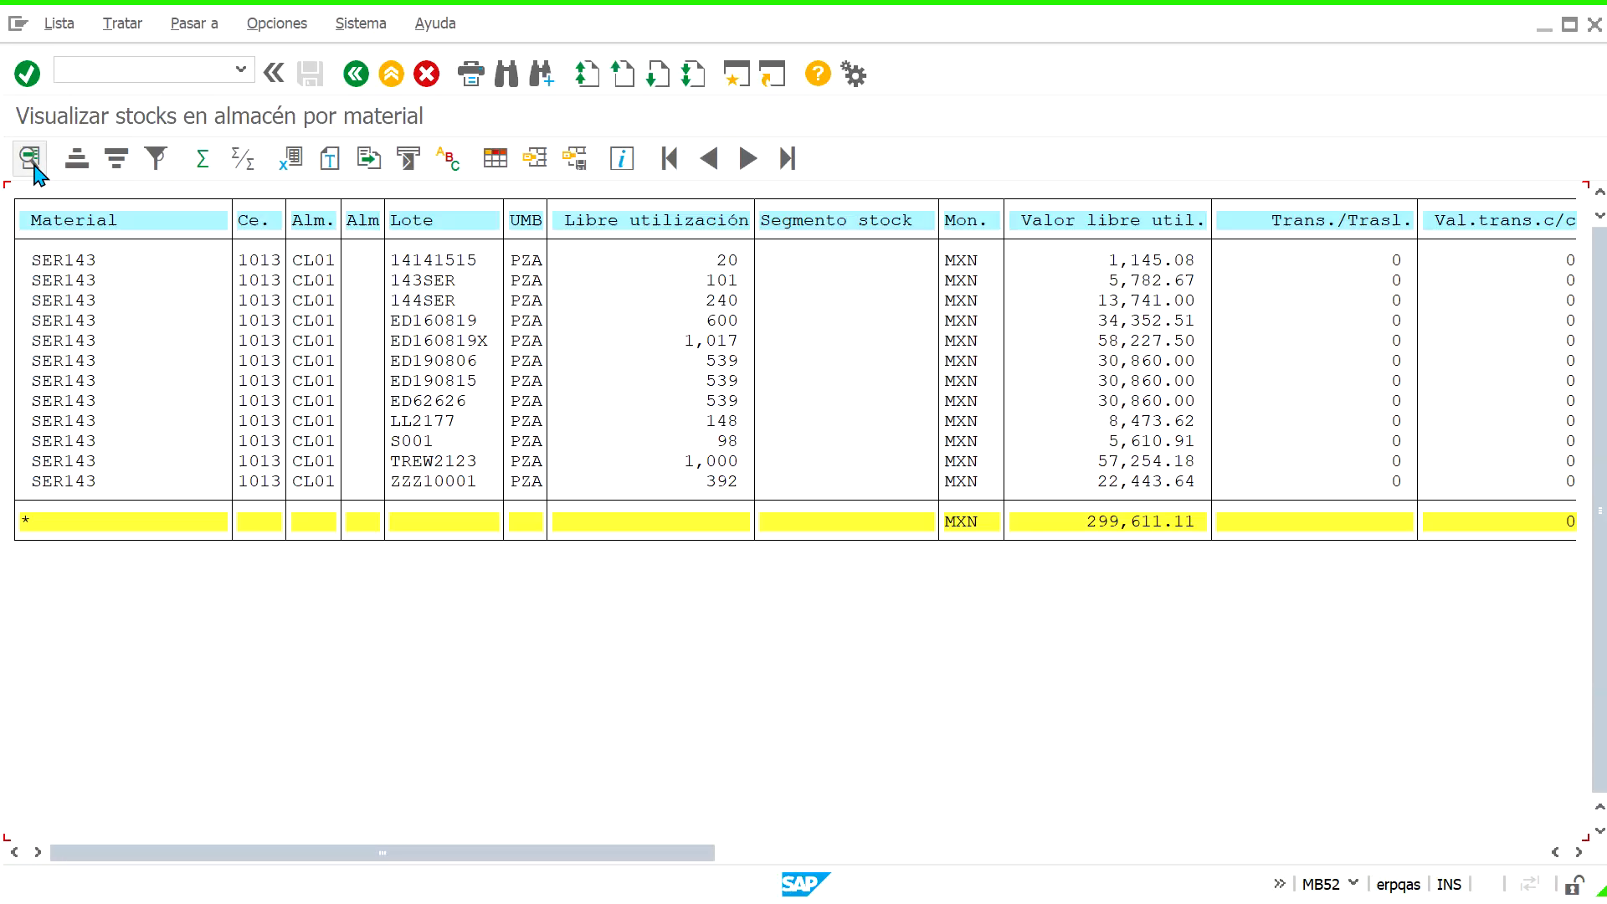
{"action": "left_click", "coordinate": [718, 343]}
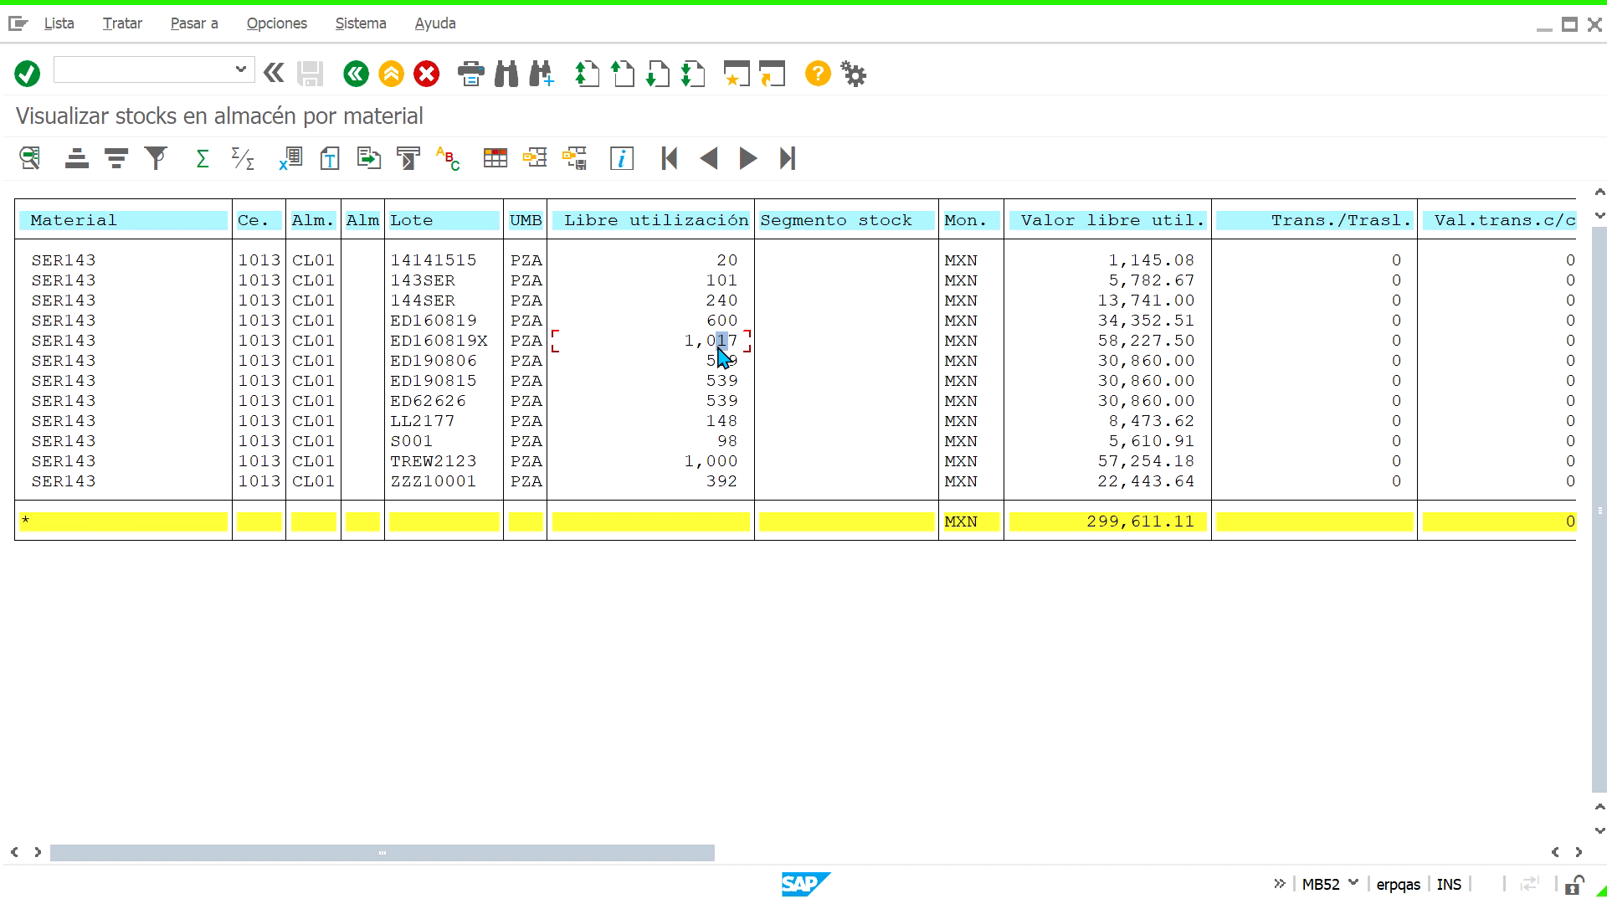